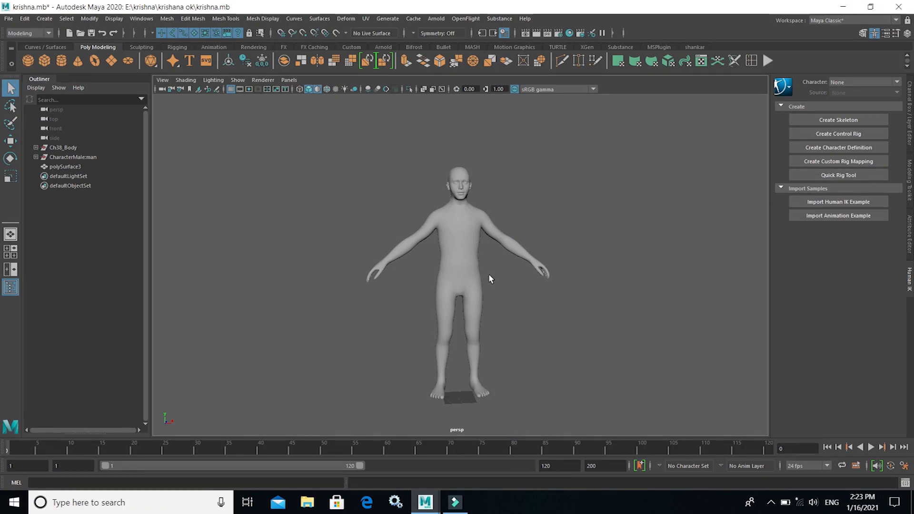
Select the body mesh and examine its wireframe topology from the torso down to the legs and feet
{"action": "left_click", "coordinate": [468, 252]}
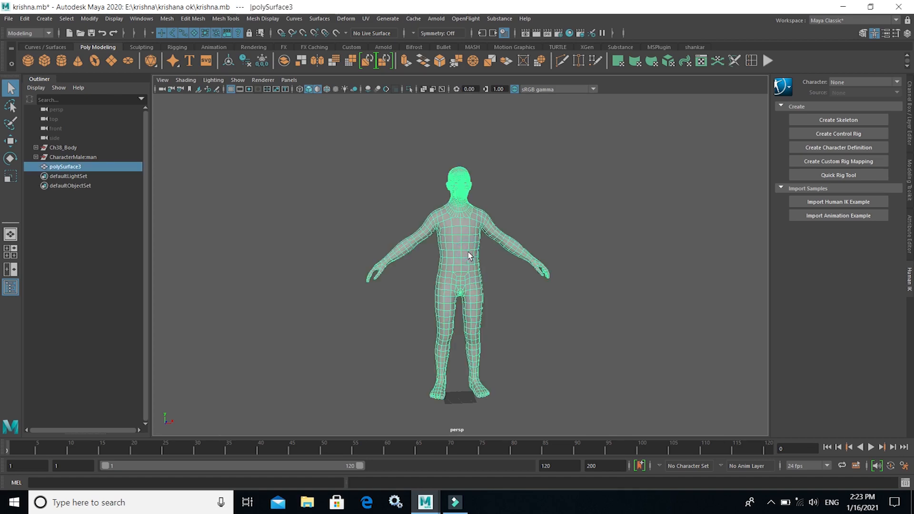
{"action": "right_click_drag", "start_coordinate": [478, 272], "coordinate": [521, 339], "text": "alt"}
{"action": "left_click_drag", "start_coordinate": [521, 339], "coordinate": [557, 364], "text": "alt"}
{"action": "right_click_drag", "start_coordinate": [614, 381], "coordinate": [495, 341], "text": "alt"}
{"action": "middle_click_drag", "start_coordinate": [514, 362], "coordinate": [518, 237], "text": "alt"}
{"action": "left_click_drag", "start_coordinate": [531, 267], "coordinate": [603, 318], "text": "alt"}
{"action": "middle_click_drag", "start_coordinate": [535, 311], "coordinate": [470, 251], "text": "alt"}
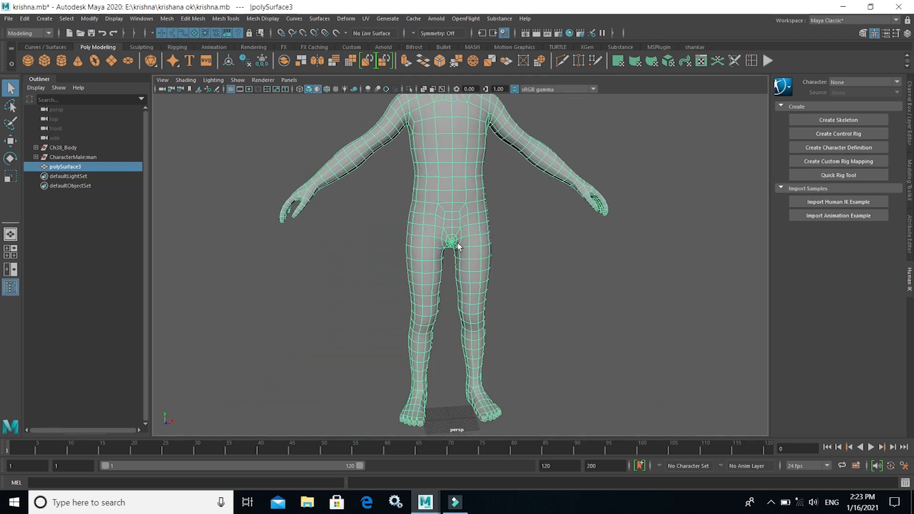
{"action": "right_click_drag", "start_coordinate": [470, 250], "coordinate": [495, 267], "text": "alt"}
{"action": "left_click_drag", "start_coordinate": [436, 314], "coordinate": [538, 311], "text": "alt"}
{"action": "middle_click_drag", "start_coordinate": [470, 236], "coordinate": [483, 316], "text": "alt"}
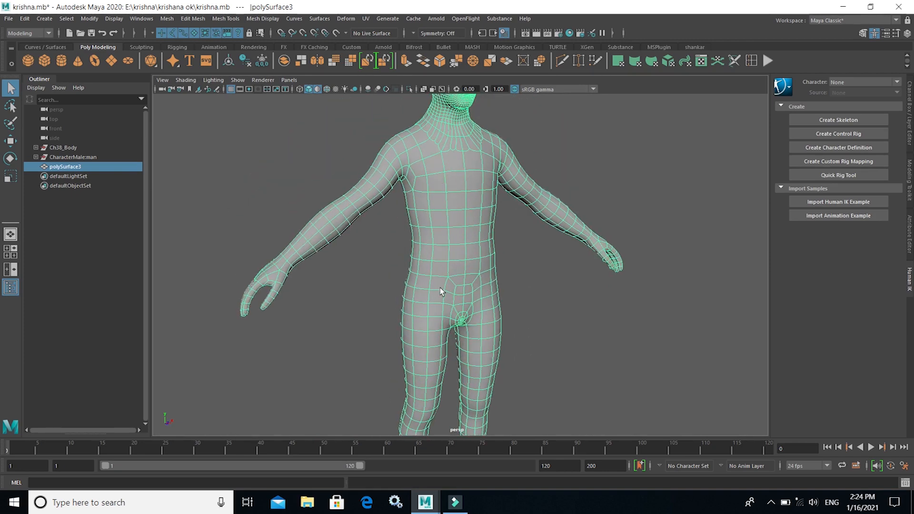
{"action": "left_click_drag", "start_coordinate": [529, 321], "coordinate": [410, 327], "text": "alt"}
{"action": "middle_click_drag", "start_coordinate": [481, 337], "coordinate": [487, 270], "text": "alt"}
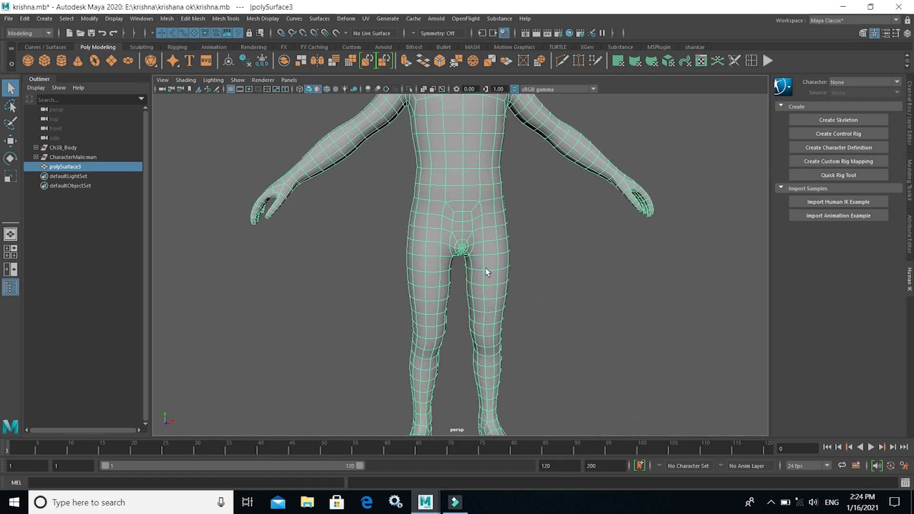
{"action": "right_click_drag", "start_coordinate": [486, 269], "coordinate": [514, 295], "text": "alt"}
{"action": "left_click_drag", "start_coordinate": [511, 291], "coordinate": [497, 281], "text": "alt"}
{"action": "middle_click_drag", "start_coordinate": [493, 261], "coordinate": [499, 345], "text": "alt"}
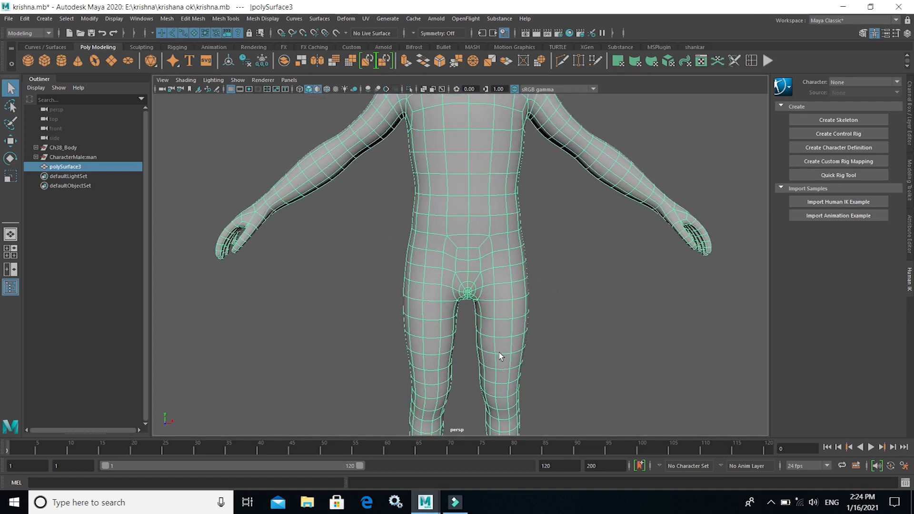
Switch to a full-size front view and display the model with the default material
{"action": "key", "text": "space"}
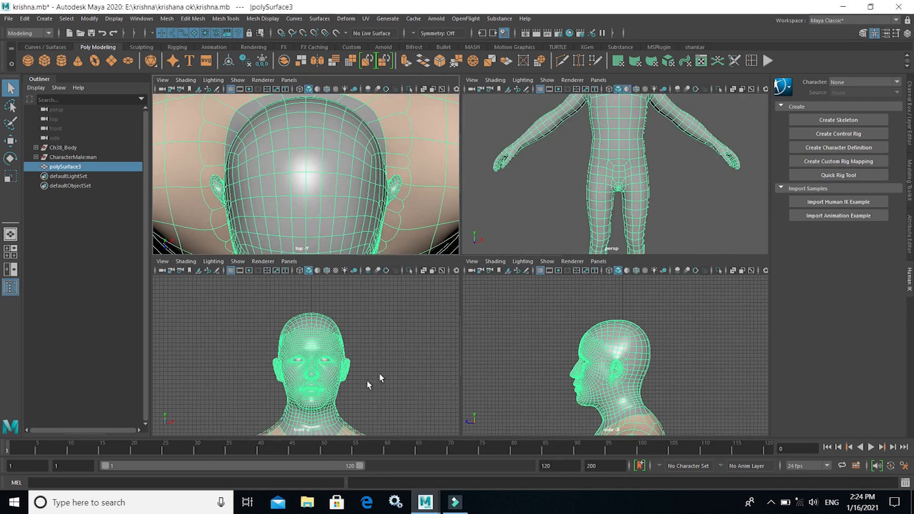
{"action": "key", "text": "space"}
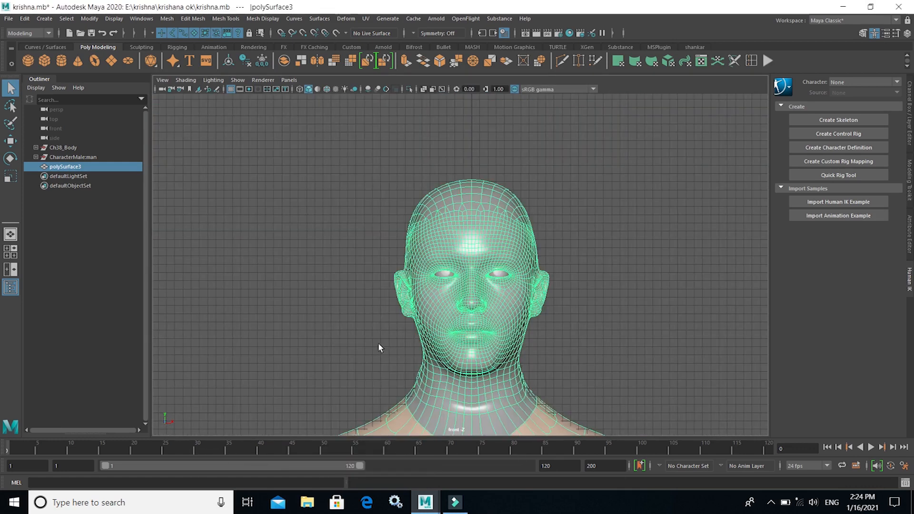
{"action": "left_click", "coordinate": [318, 90]}
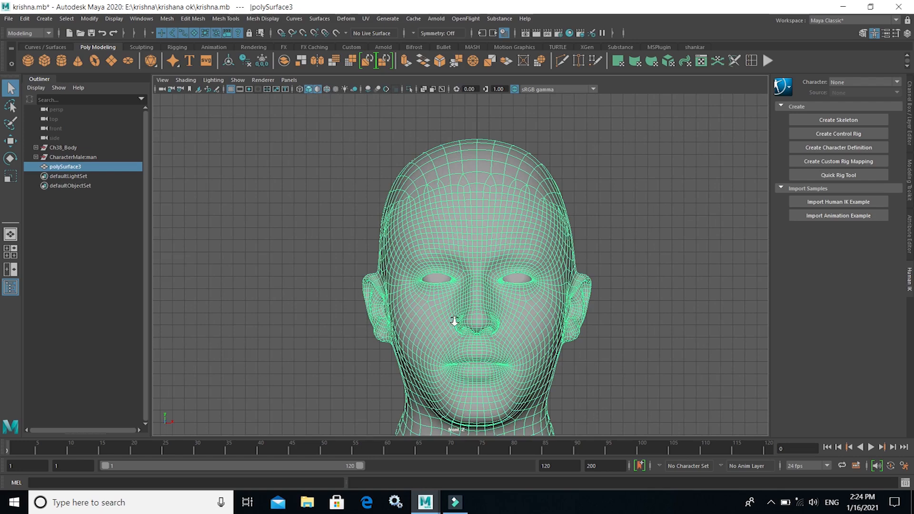
{"action": "scroll", "coordinate": [439, 333], "scroll_direction": "down", "scroll_amount": 5}
{"action": "scroll", "coordinate": [466, 344], "scroll_direction": "up", "scroll_amount": 5}
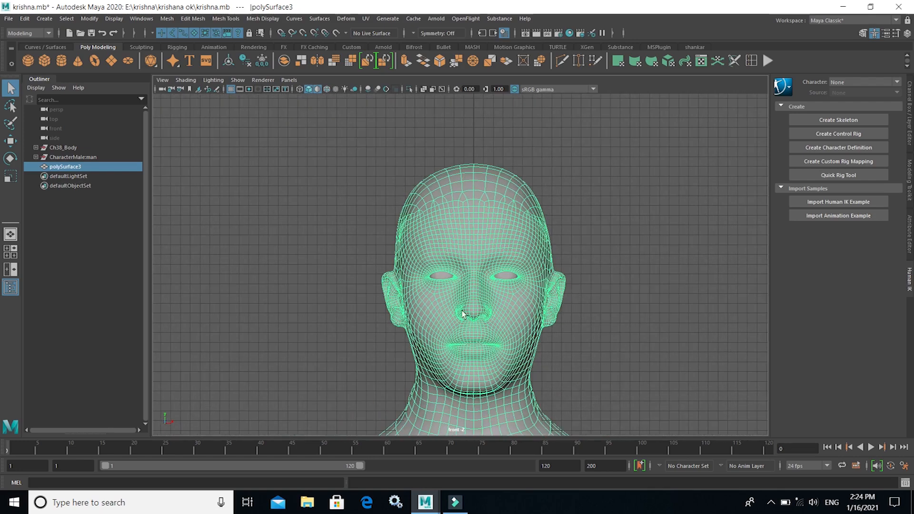
Import supreme-animation-lord-krishna-ss2.jpg from the Desktop as an image plane in the front view
{"action": "left_click", "coordinate": [198, 89]}
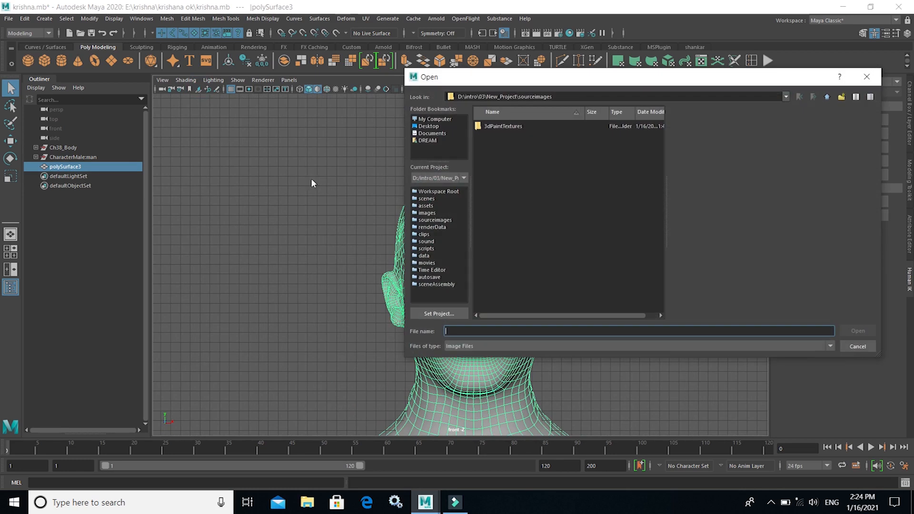
{"action": "left_click", "coordinate": [431, 126]}
{"action": "left_click", "coordinate": [509, 137]}
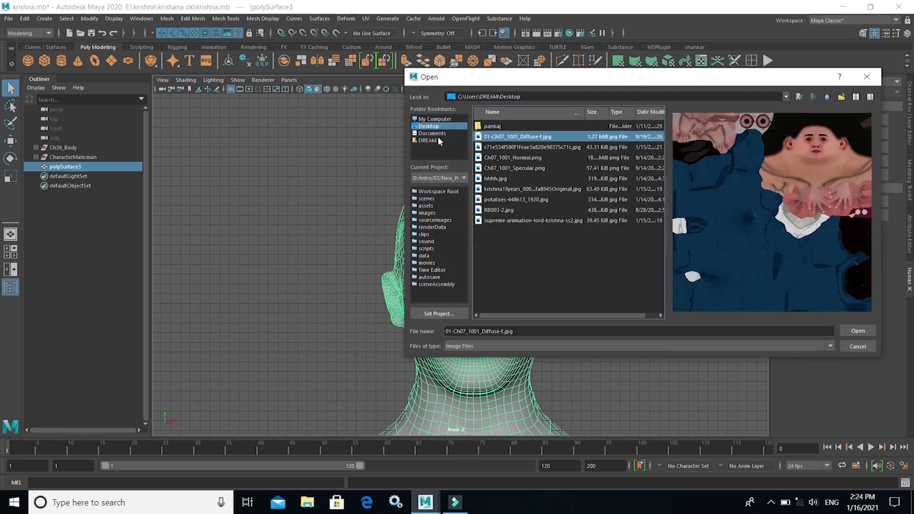
{"action": "left_click", "coordinate": [442, 119]}
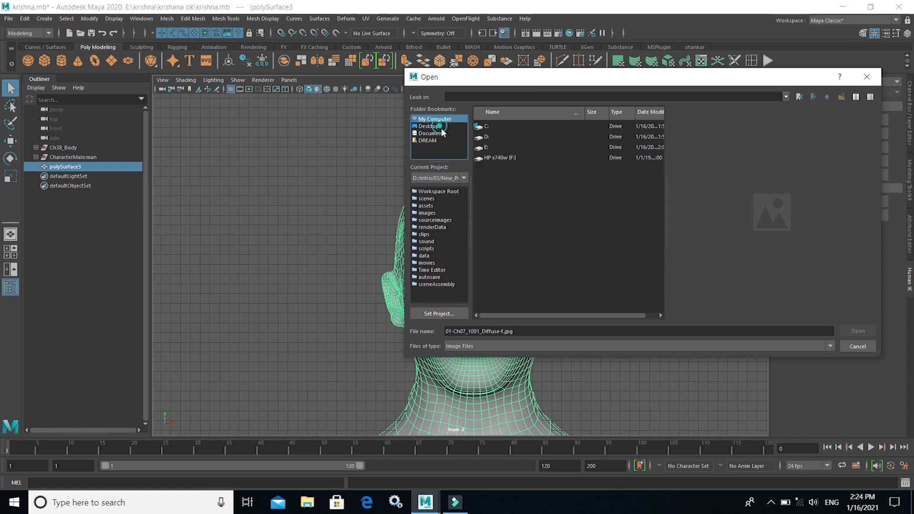
{"action": "left_click", "coordinate": [440, 127]}
{"action": "left_click", "coordinate": [507, 165]}
{"action": "left_click", "coordinate": [509, 179]}
{"action": "left_click", "coordinate": [516, 189]}
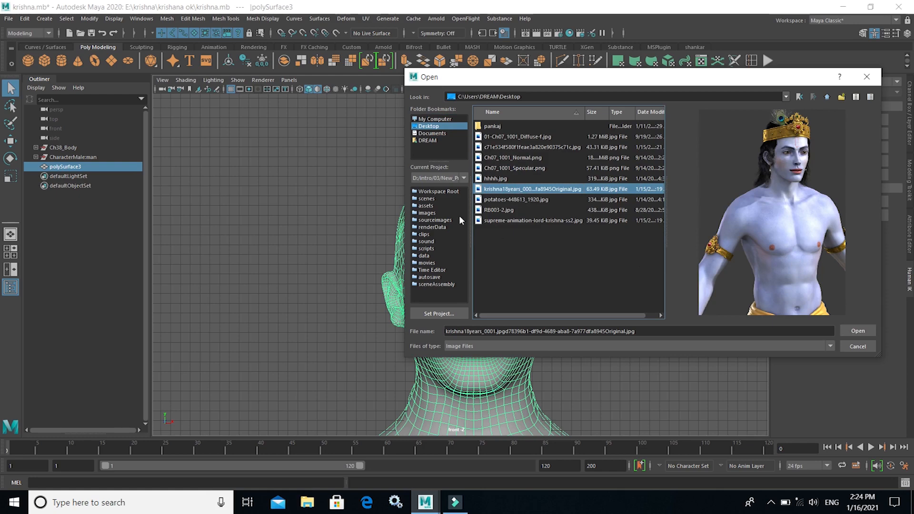
{"action": "left_click", "coordinate": [502, 199]}
{"action": "left_click", "coordinate": [506, 210]}
{"action": "left_click", "coordinate": [511, 220]}
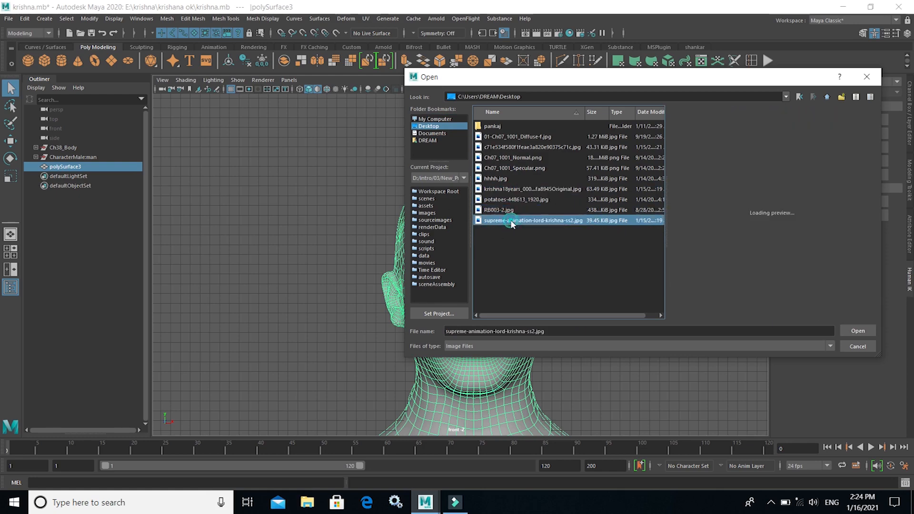
{"action": "left_click", "coordinate": [859, 332]}
Scale the reference image plane up to slightly more than the body's height and raise it so it overlaps the body
{"action": "scroll", "coordinate": [536, 313], "scroll_direction": "down", "scroll_amount": 4}
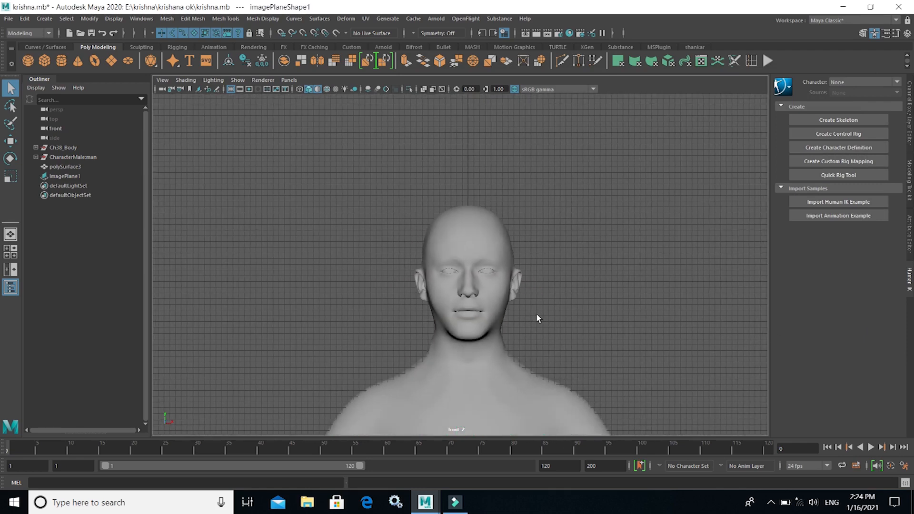
{"action": "scroll", "coordinate": [537, 319], "scroll_direction": "down", "scroll_amount": 5}
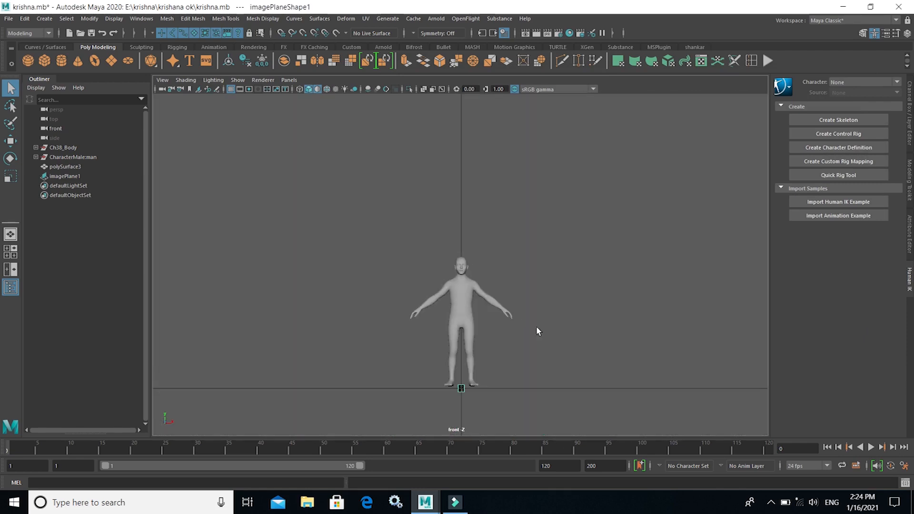
{"action": "key", "text": "r"}
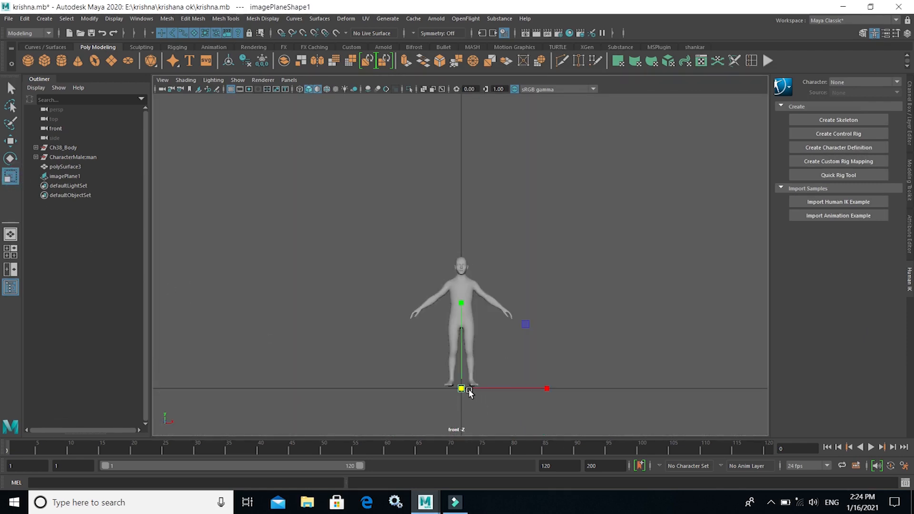
{"action": "left_click_drag", "start_coordinate": [461, 390], "coordinate": [583, 435]}
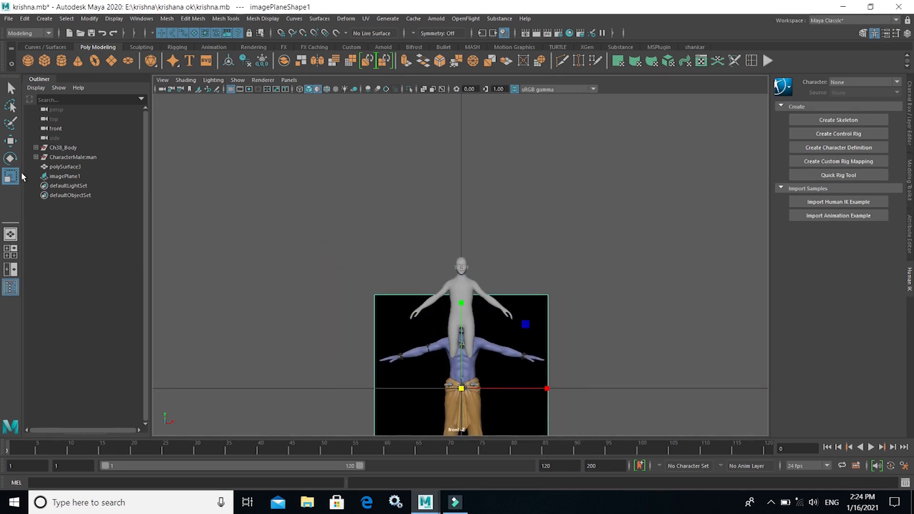
{"action": "left_click", "coordinate": [10, 140]}
{"action": "left_click_drag", "start_coordinate": [464, 300], "coordinate": [469, 240]}
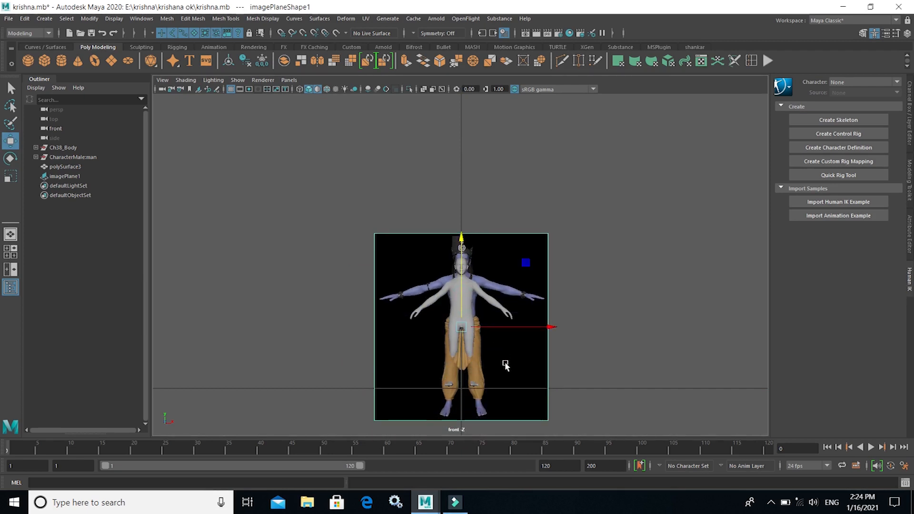
Place the image plane beside the body on the character's right and scale it down slightly to match the body's proportions
{"action": "scroll", "coordinate": [505, 365], "scroll_direction": "up", "scroll_amount": 3}
{"action": "left_click_drag", "start_coordinate": [550, 364], "coordinate": [367, 368]}
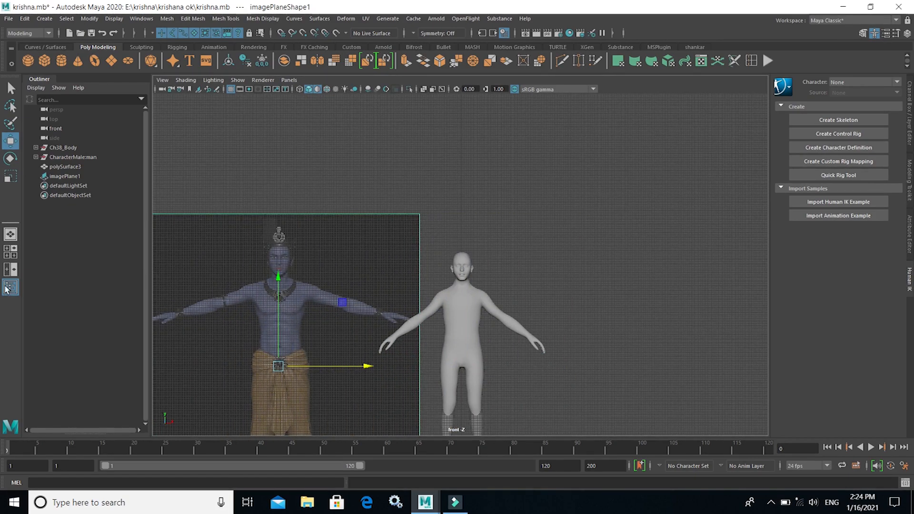
{"action": "key", "text": "r"}
{"action": "left_click_drag", "start_coordinate": [279, 367], "coordinate": [258, 359]}
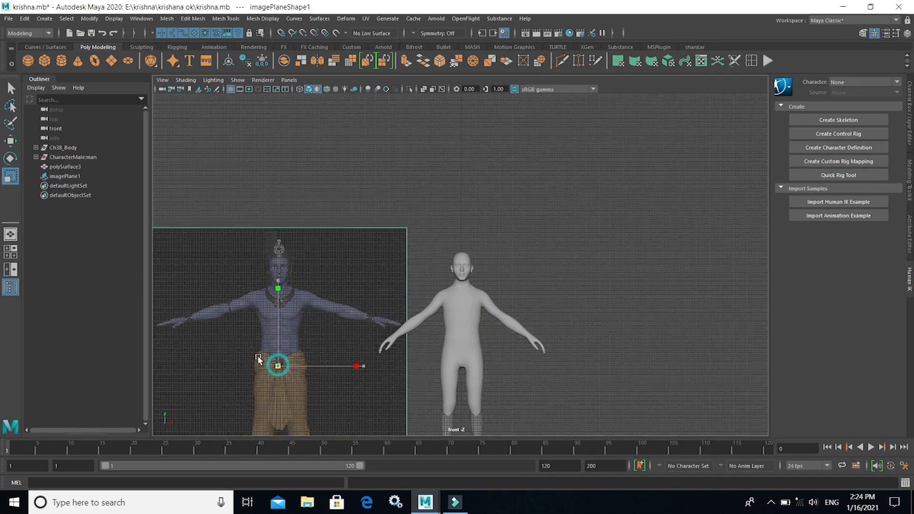
{"action": "key", "text": "w"}
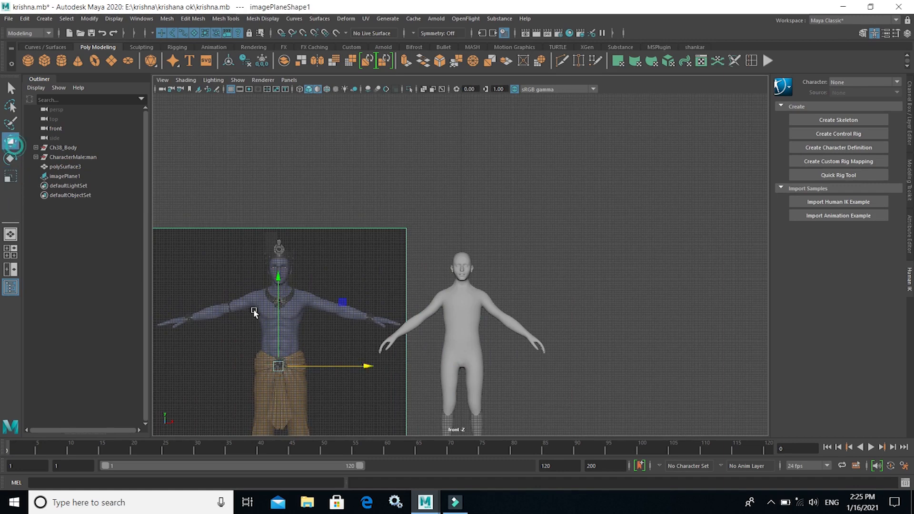
{"action": "left_click_drag", "start_coordinate": [368, 371], "coordinate": [394, 378]}
Return to the perspective view and push the image plane back along its depth axis, behind the body
{"action": "key", "text": "space"}
{"action": "key", "text": "space"}
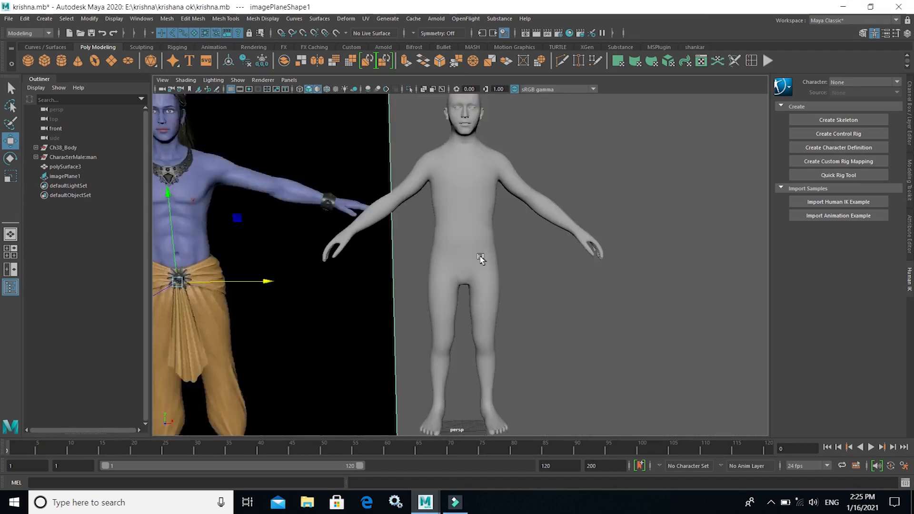
{"action": "scroll", "coordinate": [481, 259], "scroll_direction": "down", "scroll_amount": 3}
{"action": "left_click_drag", "start_coordinate": [481, 258], "coordinate": [547, 339], "text": "alt"}
{"action": "scroll", "coordinate": [487, 347], "scroll_direction": "down", "scroll_amount": 5}
{"action": "middle_click_drag", "start_coordinate": [487, 348], "coordinate": [528, 333], "text": "alt"}
{"action": "left_click_drag", "start_coordinate": [433, 320], "coordinate": [371, 290]}
{"action": "scroll", "coordinate": [477, 326], "scroll_direction": "up", "scroll_amount": 5}
{"action": "left_click_drag", "start_coordinate": [411, 339], "coordinate": [281, 188], "text": "alt"}
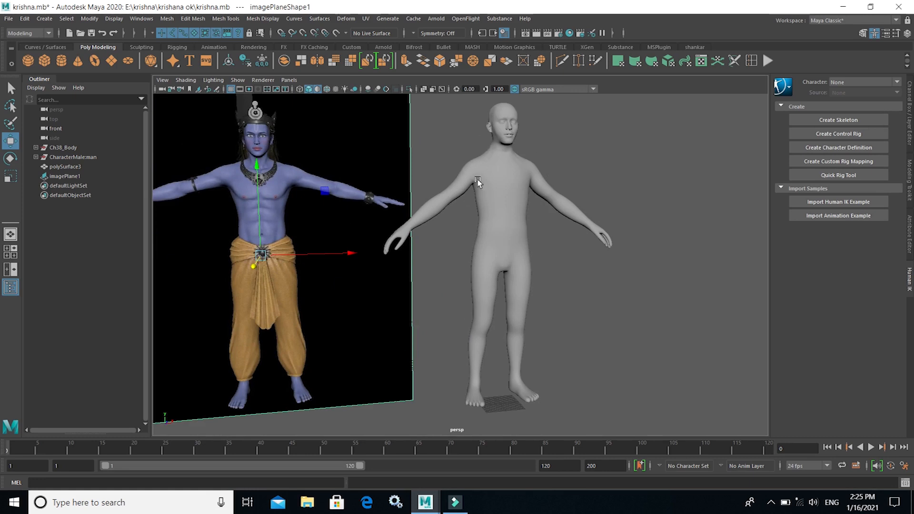
{"action": "left_click_drag", "start_coordinate": [520, 320], "coordinate": [464, 319], "text": "alt"}
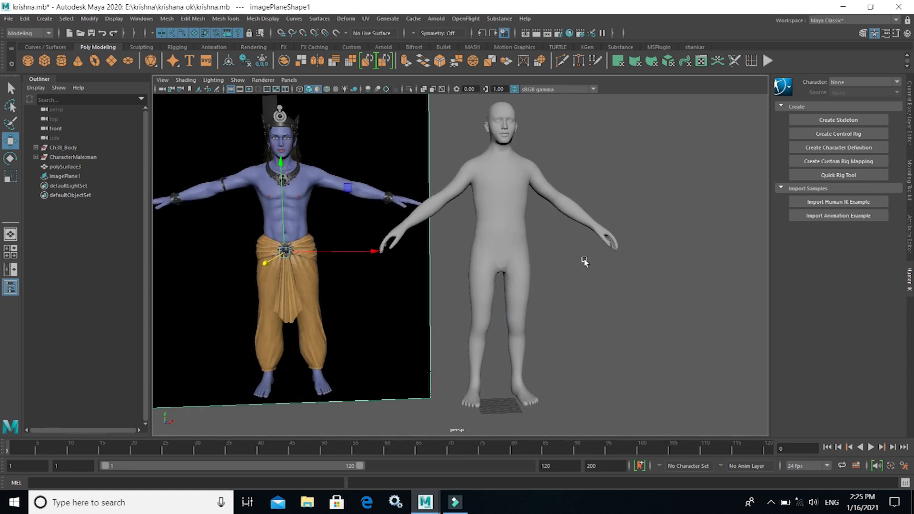
Shift the image plane horizontally toward the body so the reference figure stands close beside the model
{"action": "scroll", "coordinate": [549, 297], "scroll_direction": "up", "scroll_amount": 6}
{"action": "left_click_drag", "start_coordinate": [536, 308], "coordinate": [583, 306], "text": "alt"}
{"action": "middle_click_drag", "start_coordinate": [604, 205], "coordinate": [608, 367], "text": "alt"}
{"action": "scroll", "coordinate": [505, 238], "scroll_direction": "up", "scroll_amount": 1}
{"action": "middle_click_drag", "start_coordinate": [569, 209], "coordinate": [571, 282], "text": "alt"}
{"action": "scroll", "coordinate": [496, 278], "scroll_direction": "up", "scroll_amount": 5}
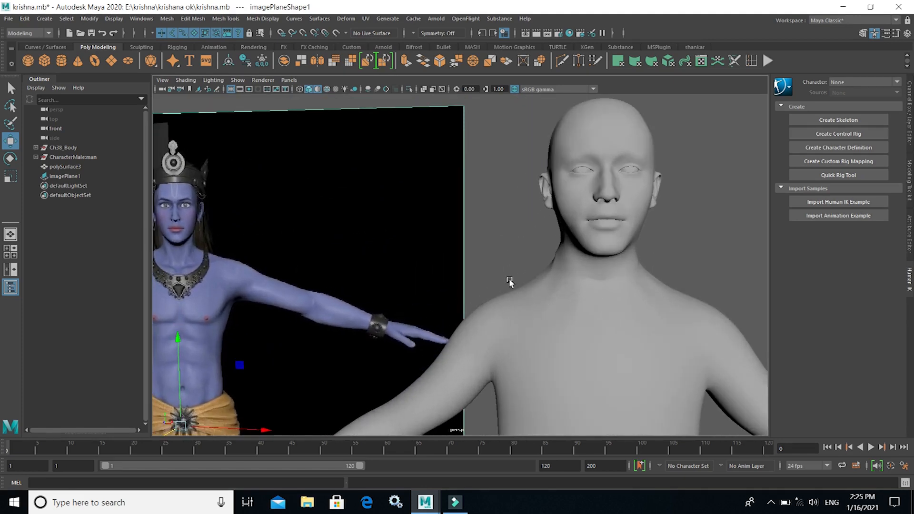
{"action": "scroll", "coordinate": [508, 281], "scroll_direction": "down", "scroll_amount": 5}
{"action": "left_click_drag", "start_coordinate": [398, 361], "coordinate": [425, 323]}
{"action": "scroll", "coordinate": [512, 299], "scroll_direction": "up", "scroll_amount": 6}
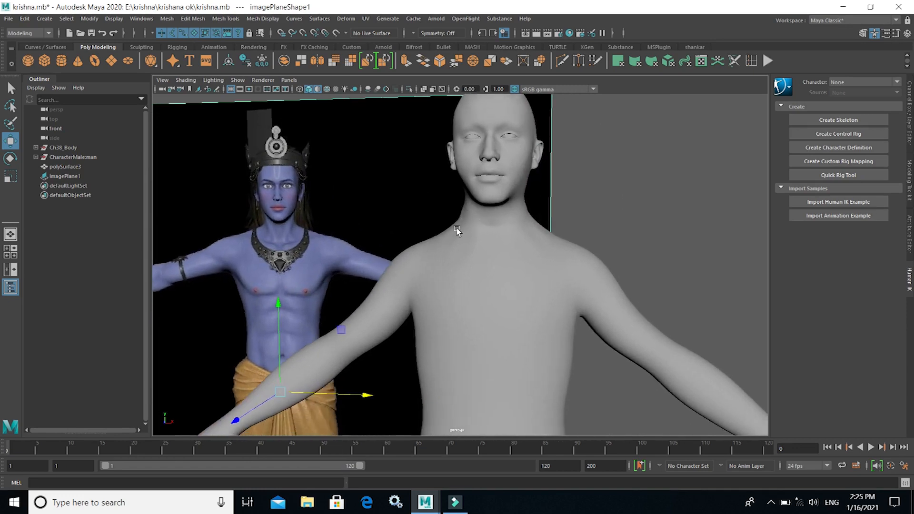
{"action": "scroll", "coordinate": [476, 288], "scroll_direction": "down", "scroll_amount": 2}
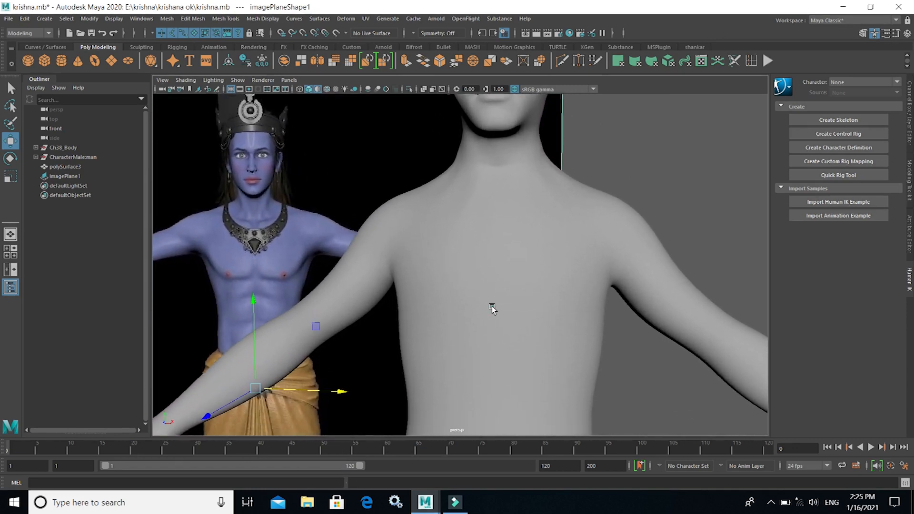
Select the body mesh and compare its torso and arm topology with the reference figure
{"action": "left_click", "coordinate": [492, 306]}
{"action": "scroll", "coordinate": [492, 306], "scroll_direction": "down", "scroll_amount": 1}
{"action": "scroll", "coordinate": [499, 312], "scroll_direction": "down", "scroll_amount": 2}
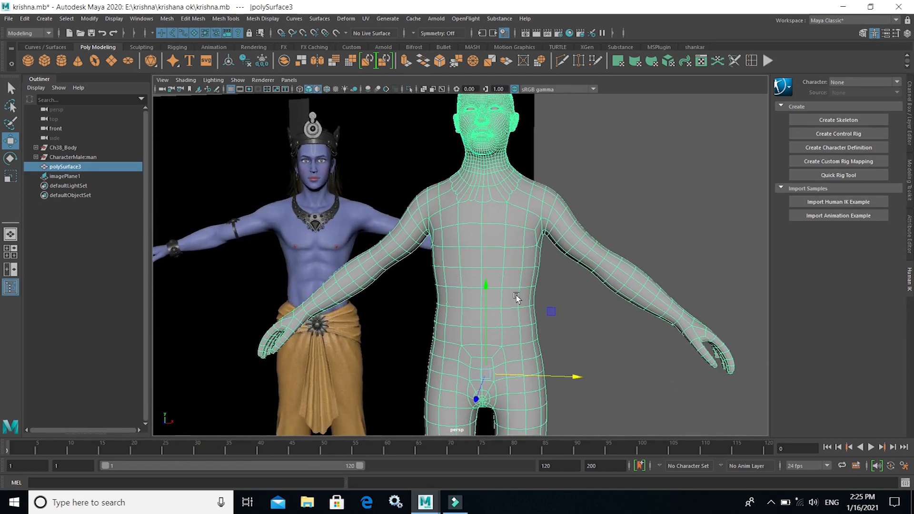
{"action": "scroll", "coordinate": [533, 310], "scroll_direction": "up", "scroll_amount": 3}
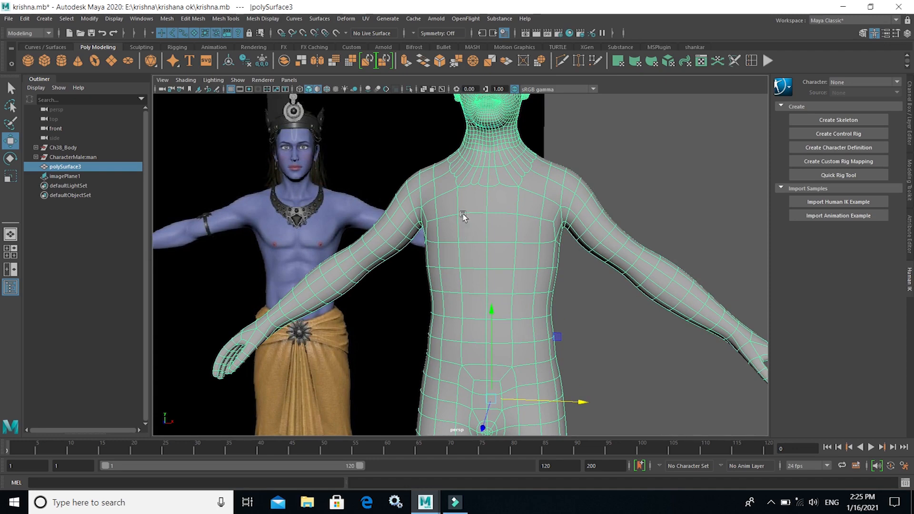
{"action": "scroll", "coordinate": [472, 242], "scroll_direction": "down", "scroll_amount": 5}
{"action": "scroll", "coordinate": [480, 253], "scroll_direction": "up", "scroll_amount": 7}
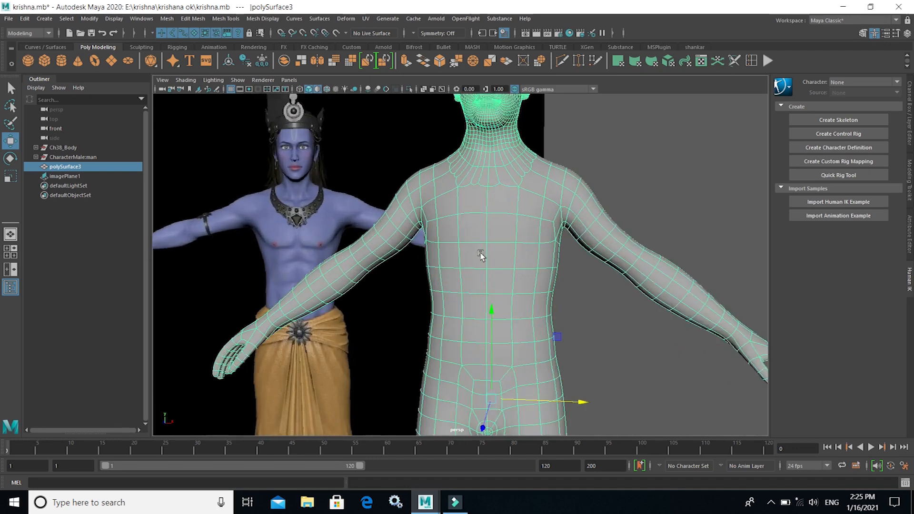
{"action": "middle_click_drag", "start_coordinate": [438, 251], "coordinate": [481, 276], "text": "alt"}
{"action": "scroll", "coordinate": [482, 278], "scroll_direction": "down", "scroll_amount": 4}
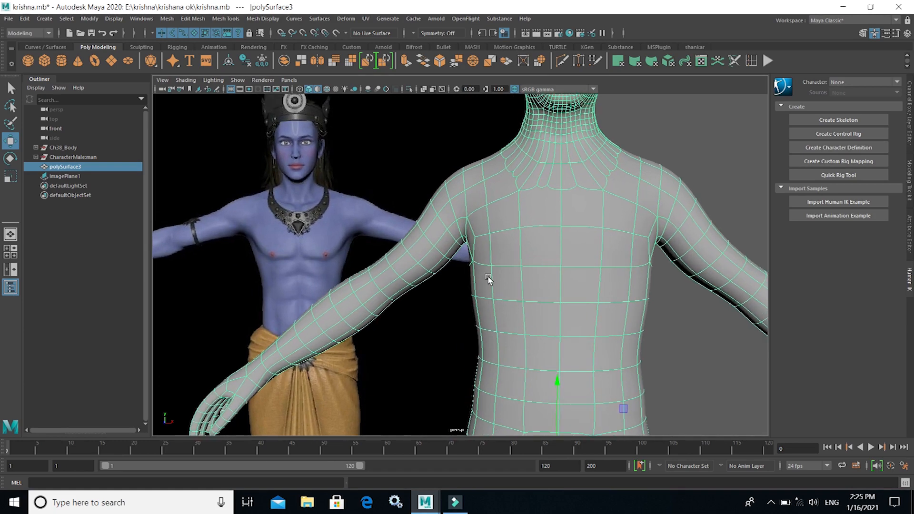
{"action": "scroll", "coordinate": [411, 237], "scroll_direction": "down", "scroll_amount": 1}
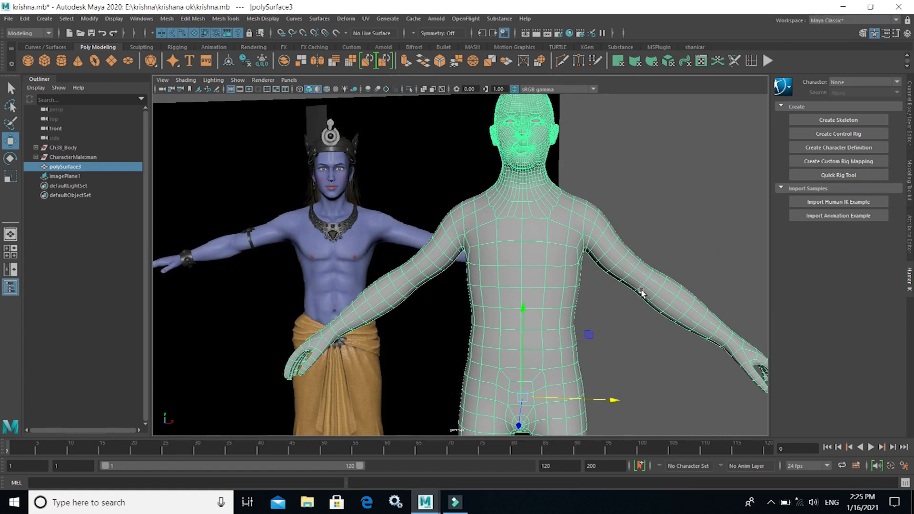
{"action": "scroll", "coordinate": [531, 301], "scroll_direction": "up", "scroll_amount": 6}
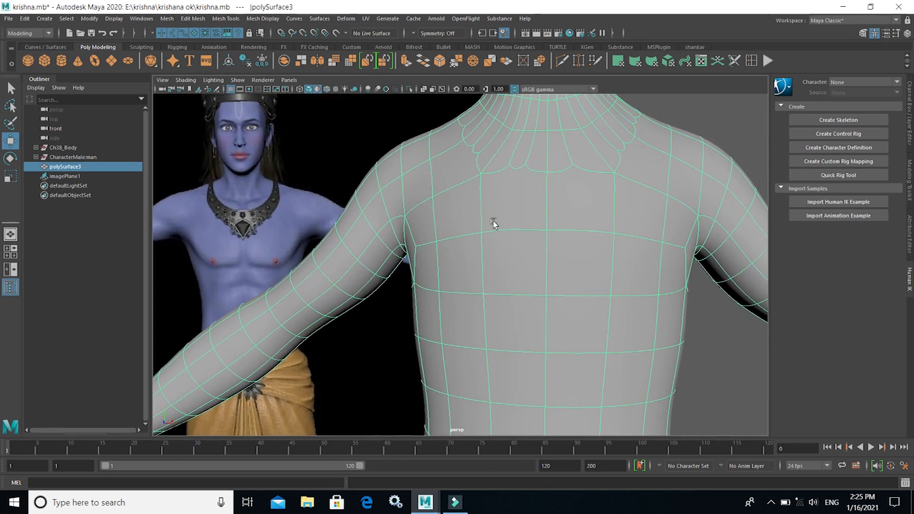
Switch the body mesh to face selection and select the uppermost row of faces across the front of the chest
{"action": "right_click_drag", "start_coordinate": [494, 225], "coordinate": [493, 247]}
{"action": "left_click", "coordinate": [474, 243]}
{"action": "left_click", "coordinate": [430, 222]}
{"action": "left_click", "coordinate": [465, 232], "text": "shift"}
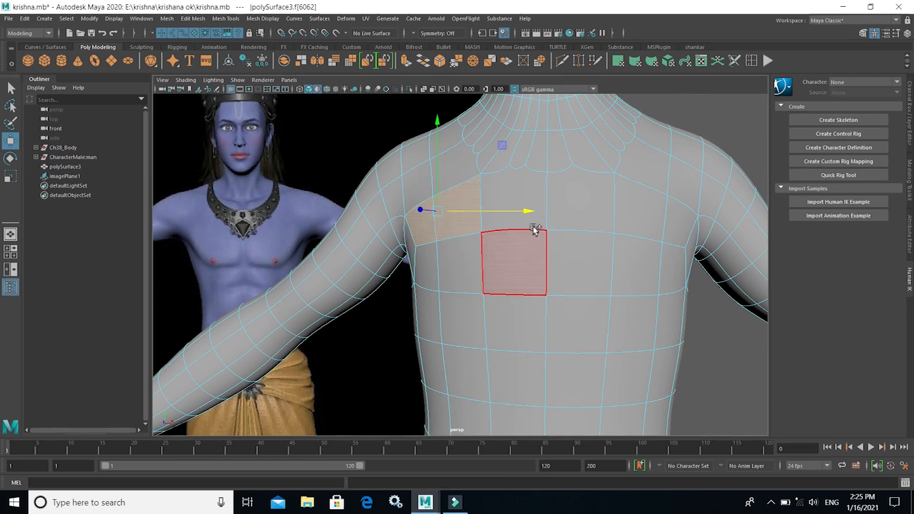
{"action": "left_click", "coordinate": [534, 227], "text": "shift"}
{"action": "left_click", "coordinate": [583, 225], "text": "shift"}
{"action": "left_click", "coordinate": [634, 228], "text": "shift"}
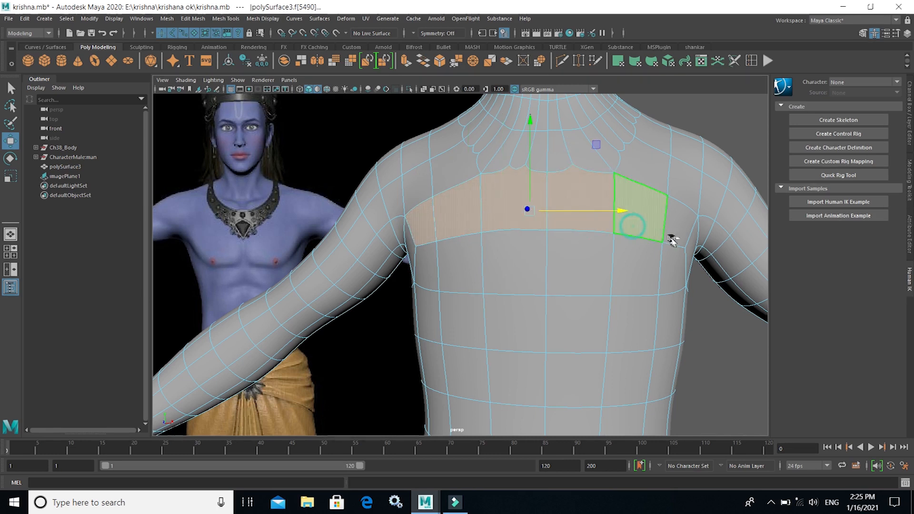
{"action": "left_click", "coordinate": [674, 224], "text": "shift"}
Add the second row of front chest faces, just below the first row, to the selection
{"action": "left_click", "coordinate": [672, 269], "text": "shift"}
{"action": "left_click", "coordinate": [633, 278], "text": "shift"}
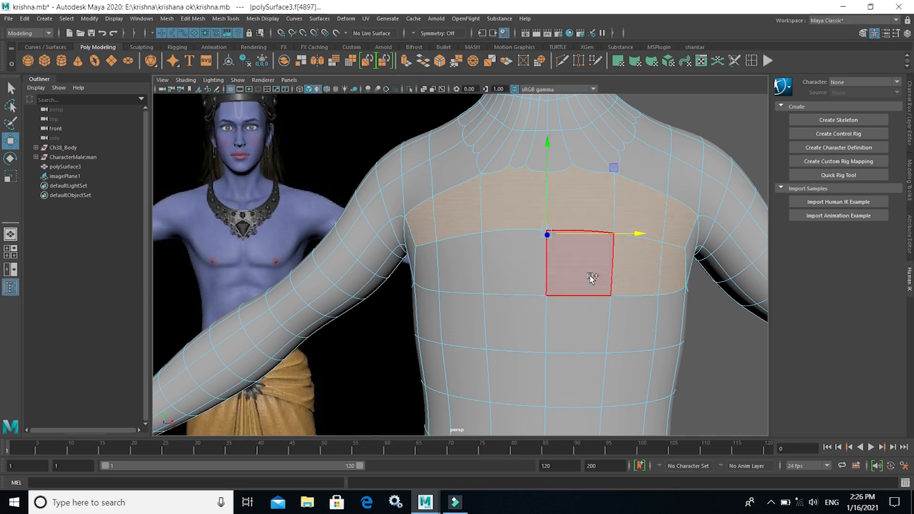
{"action": "left_click", "coordinate": [586, 277], "text": "shift"}
{"action": "left_click", "coordinate": [517, 277], "text": "shift"}
{"action": "left_click", "coordinate": [470, 266], "text": "shift"}
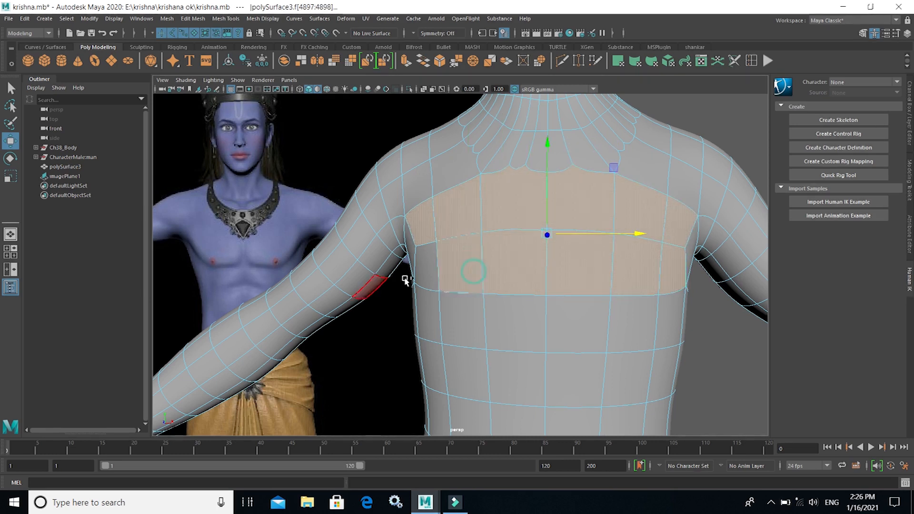
Extend the face selection with the third row across the front torso, below the chest
{"action": "left_click", "coordinate": [428, 321], "text": "shift"}
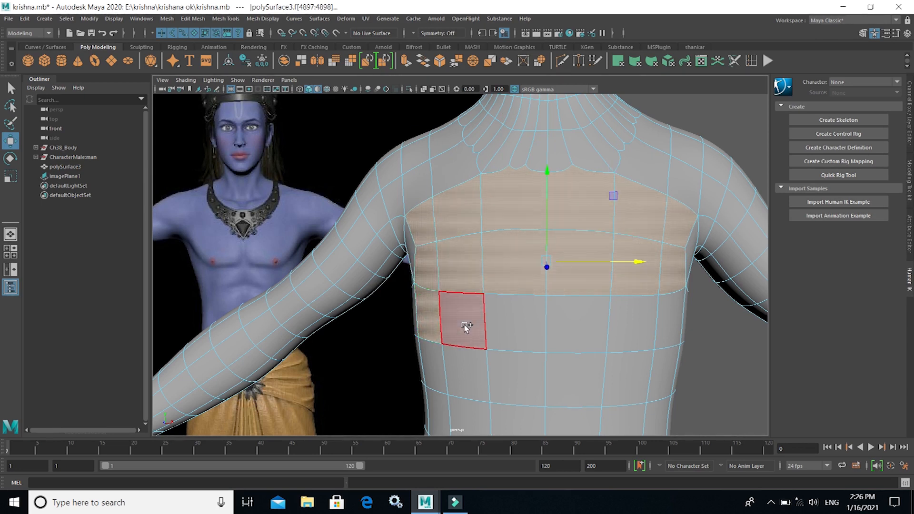
{"action": "left_click", "coordinate": [465, 322], "text": "shift"}
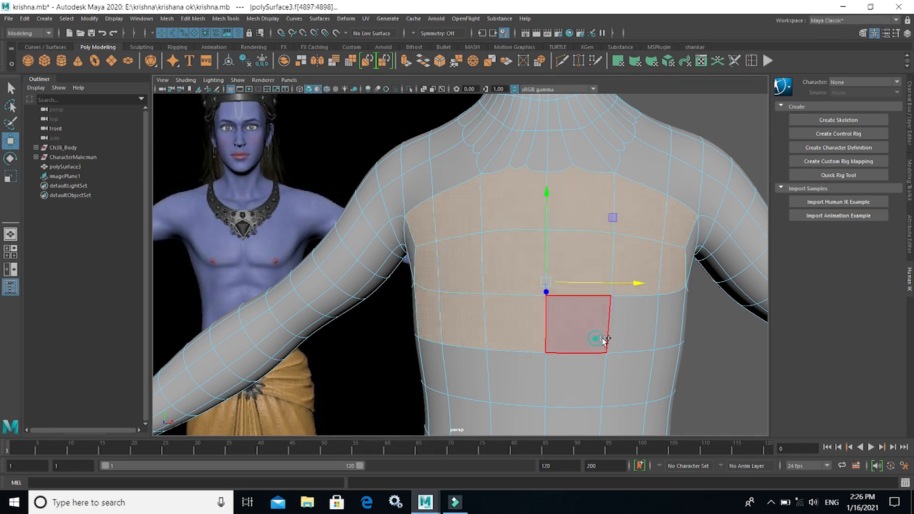
{"action": "left_click", "coordinate": [598, 341], "text": "shift"}
{"action": "left_click", "coordinate": [645, 341], "text": "shift"}
{"action": "left_click", "coordinate": [671, 341], "text": "shift"}
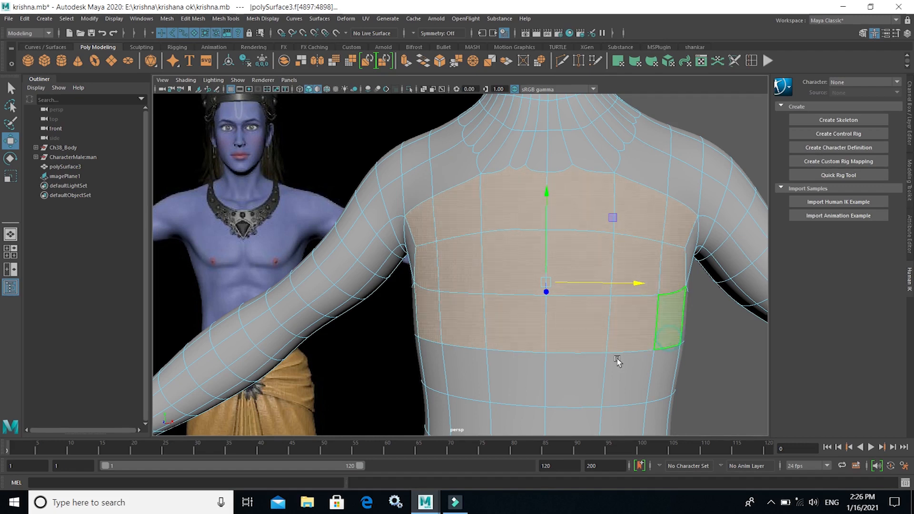
Add the remaining rows of front abdomen faces down to the waist to the selection
{"action": "scroll", "coordinate": [616, 359], "scroll_direction": "down", "scroll_amount": 5}
{"action": "left_click", "coordinate": [524, 309], "text": "shift"}
{"action": "left_click", "coordinate": [488, 313], "text": "shift"}
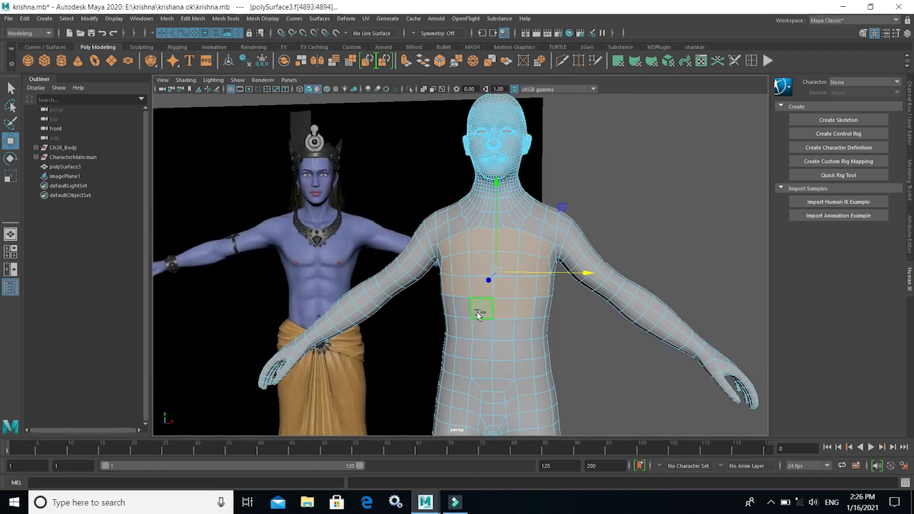
{"action": "left_click", "coordinate": [470, 331], "text": "shift"}
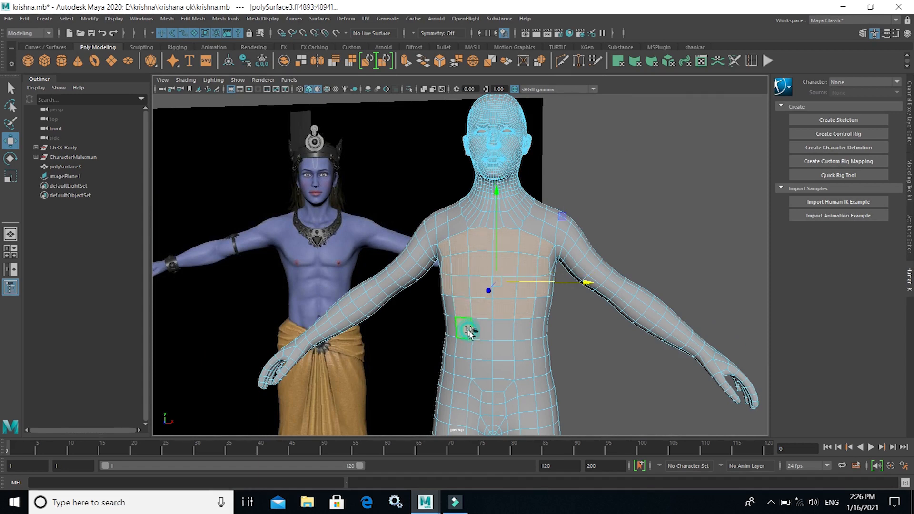
{"action": "double_click", "coordinate": [522, 333], "text": "shift"}
{"action": "left_click", "coordinate": [466, 353], "text": "shift"}
{"action": "double_click", "coordinate": [522, 357], "text": "shift"}
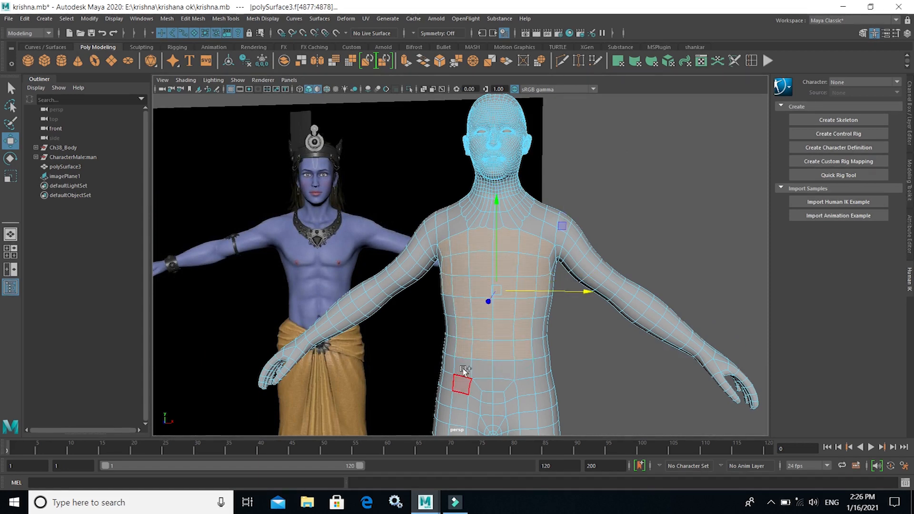
{"action": "left_click", "coordinate": [469, 366], "text": "shift"}
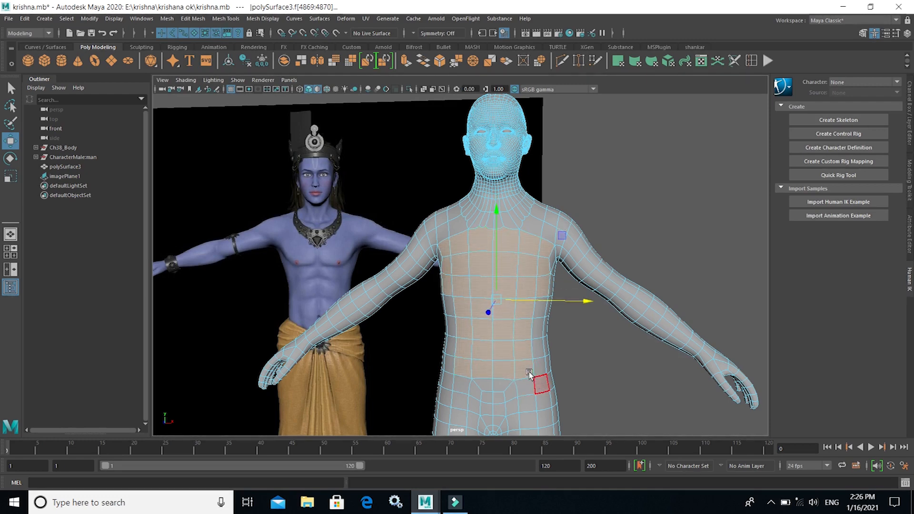
Inspect the selected front torso faces from close and far, comparing their coverage with the reference figure's chest and abdomen
{"action": "scroll", "coordinate": [529, 372], "scroll_direction": "up", "scroll_amount": 4}
{"action": "scroll", "coordinate": [530, 224], "scroll_direction": "up", "scroll_amount": 1}
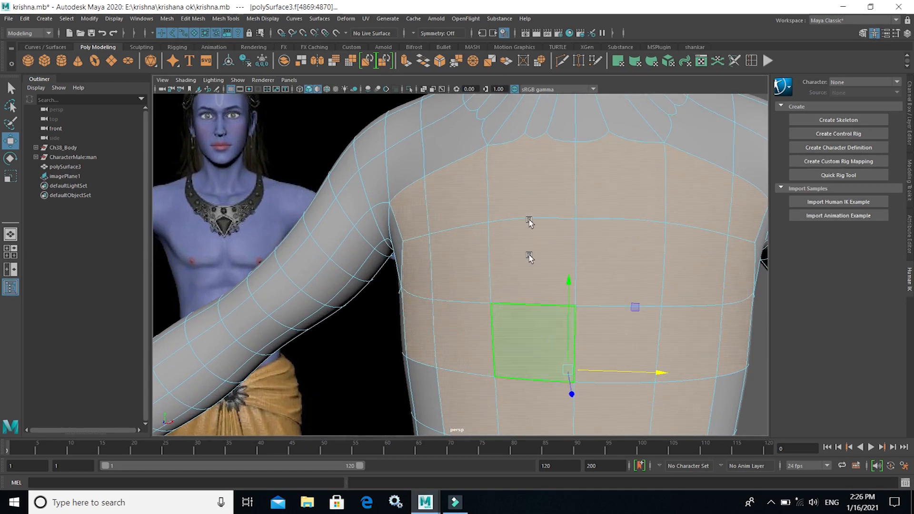
{"action": "scroll", "coordinate": [533, 209], "scroll_direction": "down", "scroll_amount": 3}
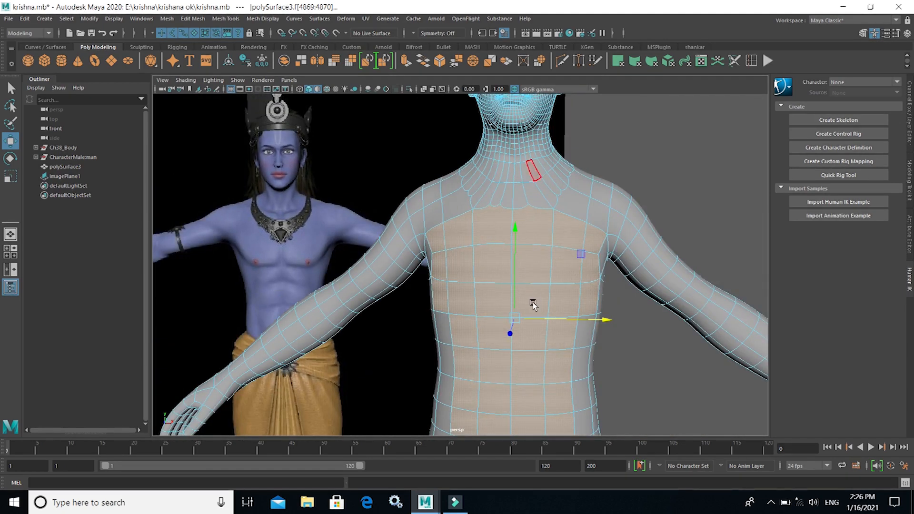
{"action": "scroll", "coordinate": [531, 309], "scroll_direction": "up", "scroll_amount": 4}
{"action": "scroll", "coordinate": [533, 320], "scroll_direction": "down", "scroll_amount": 3}
{"action": "scroll", "coordinate": [537, 320], "scroll_direction": "up", "scroll_amount": 3}
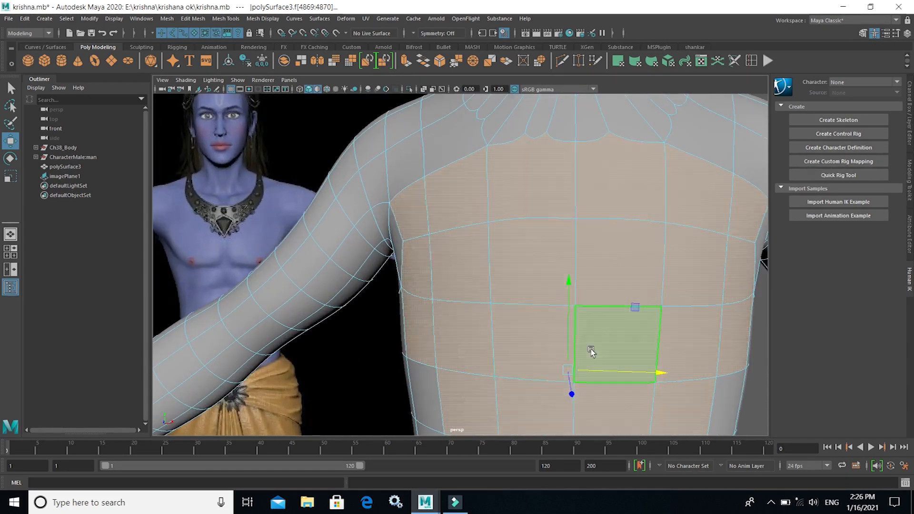
{"action": "scroll", "coordinate": [590, 351], "scroll_direction": "down", "scroll_amount": 5}
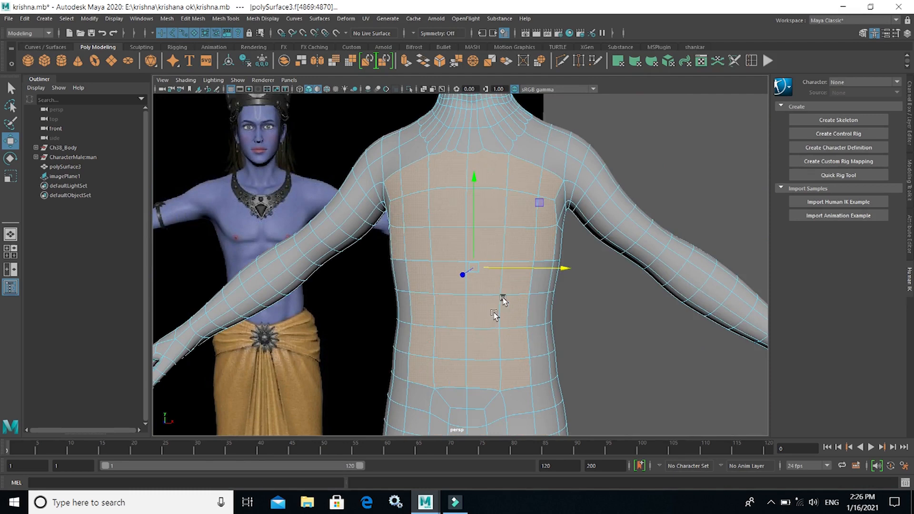
{"action": "middle_click_drag", "start_coordinate": [469, 352], "coordinate": [478, 315], "text": "alt"}
{"action": "left_click_drag", "start_coordinate": [477, 314], "coordinate": [533, 292], "text": "alt"}
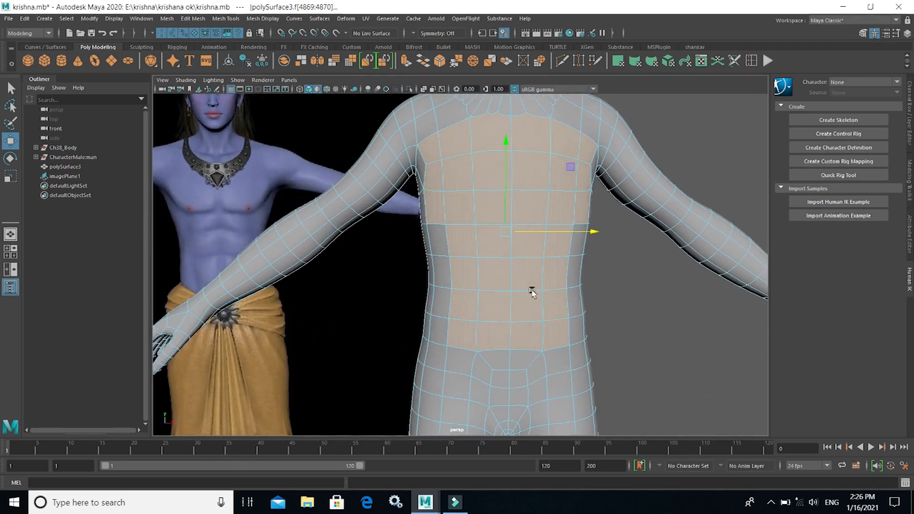
{"action": "middle_click_drag", "start_coordinate": [533, 292], "coordinate": [522, 314], "text": "alt"}
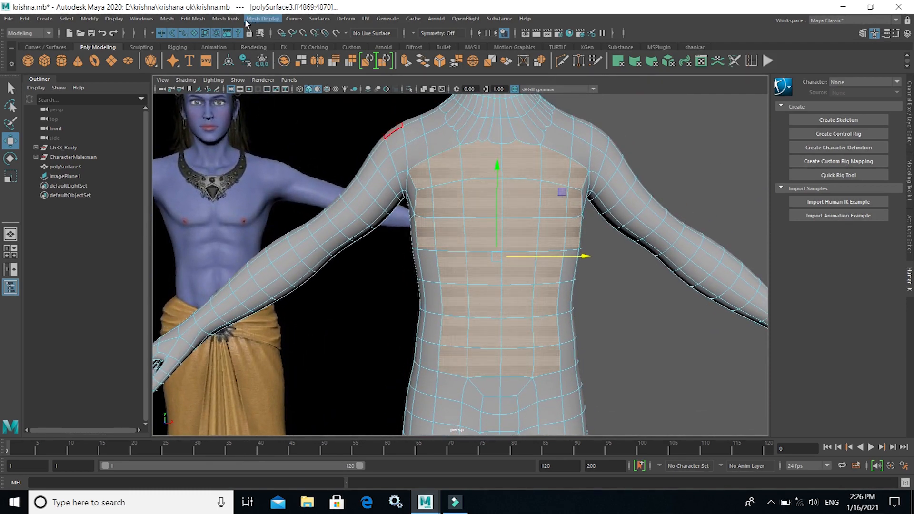
Subdivide the selected front torso faces with Add Divisions, using 2 divisions
{"action": "left_click", "coordinate": [193, 19]}
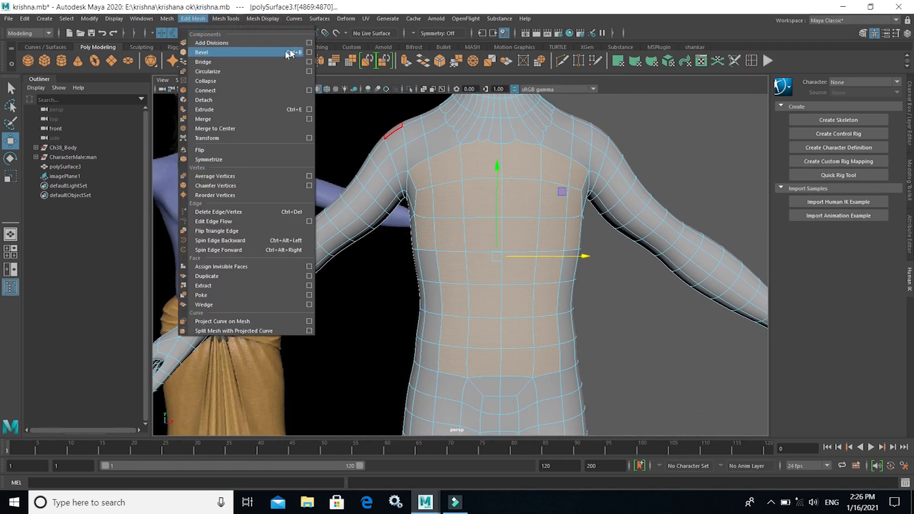
{"action": "left_click", "coordinate": [304, 51]}
{"action": "left_click", "coordinate": [434, 164]}
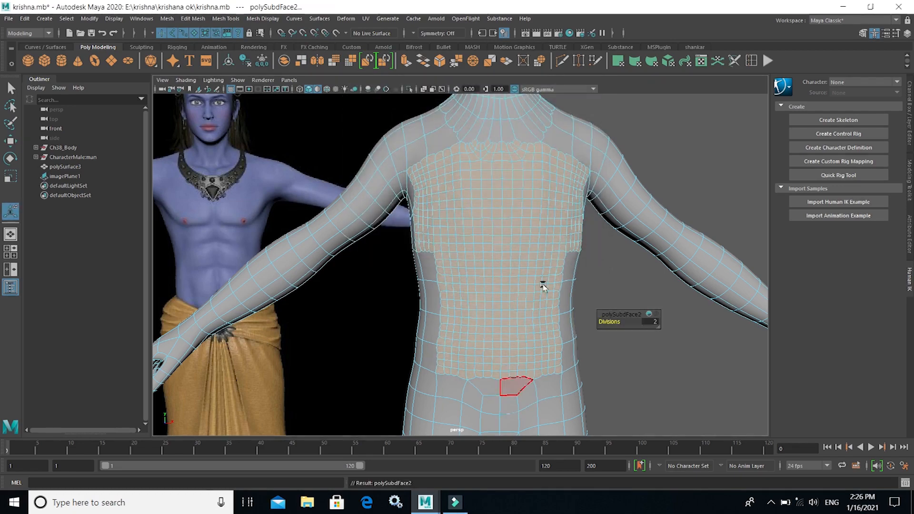
{"action": "left_click_drag", "start_coordinate": [438, 330], "coordinate": [481, 353], "text": "alt"}
{"action": "scroll", "coordinate": [508, 314], "scroll_direction": "down", "scroll_amount": 3}
{"action": "middle_click_drag", "start_coordinate": [500, 305], "coordinate": [502, 329], "text": "alt"}
{"action": "scroll", "coordinate": [438, 310], "scroll_direction": "up", "scroll_amount": 1}
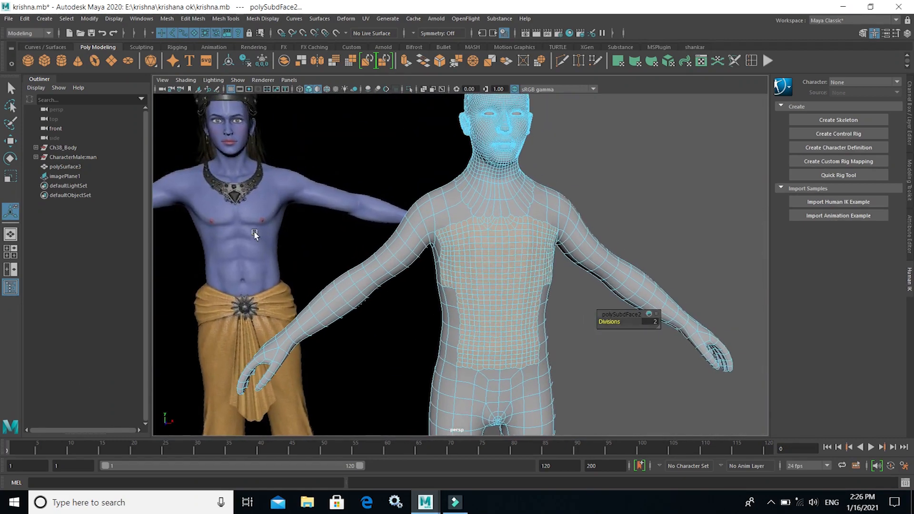
Return to object mode, clear the face selection and select the whole body mesh
{"action": "right_click_drag", "start_coordinate": [517, 243], "coordinate": [558, 222]}
{"action": "left_click", "coordinate": [644, 180]}
{"action": "left_click_drag", "start_coordinate": [573, 339], "coordinate": [525, 292], "text": "alt"}
{"action": "left_click", "coordinate": [524, 289]}
{"action": "left_click", "coordinate": [632, 179]}
{"action": "left_click", "coordinate": [498, 289]}
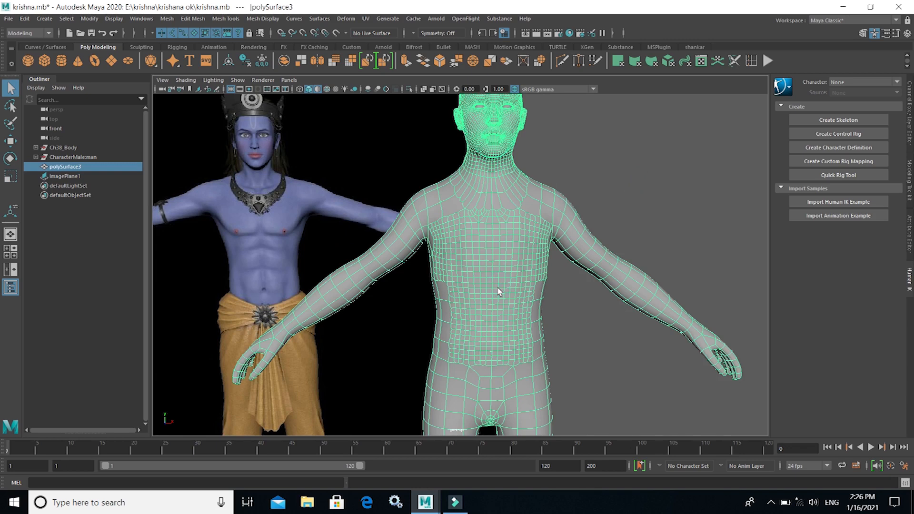
Show the body mesh in smooth preview, keep it selected and compare its torso with the reference figure
{"action": "key", "text": "3"}
{"action": "left_click", "coordinate": [612, 362]}
{"action": "left_click", "coordinate": [545, 341]}
{"action": "left_click_drag", "start_coordinate": [590, 350], "coordinate": [562, 352], "text": "alt"}
{"action": "left_click_drag", "start_coordinate": [454, 333], "coordinate": [510, 339], "text": "alt"}
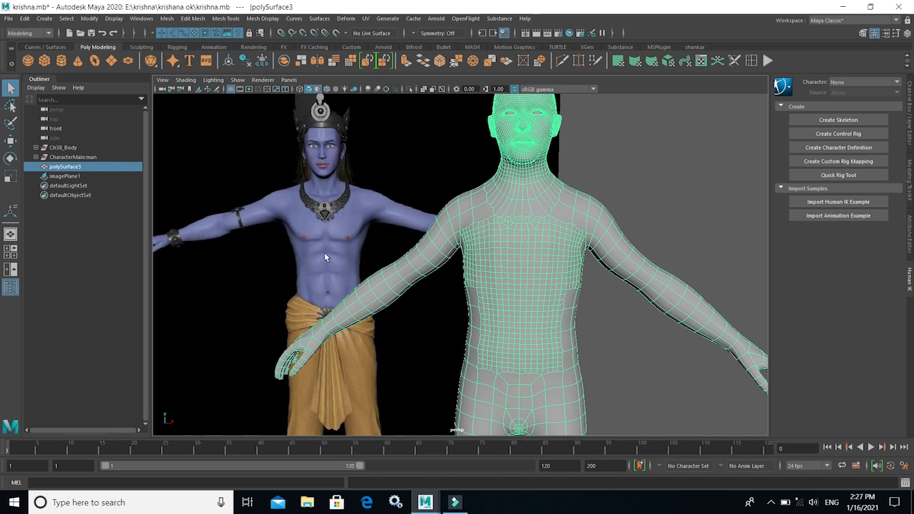
{"action": "scroll", "coordinate": [425, 308], "scroll_direction": "up", "scroll_amount": 6}
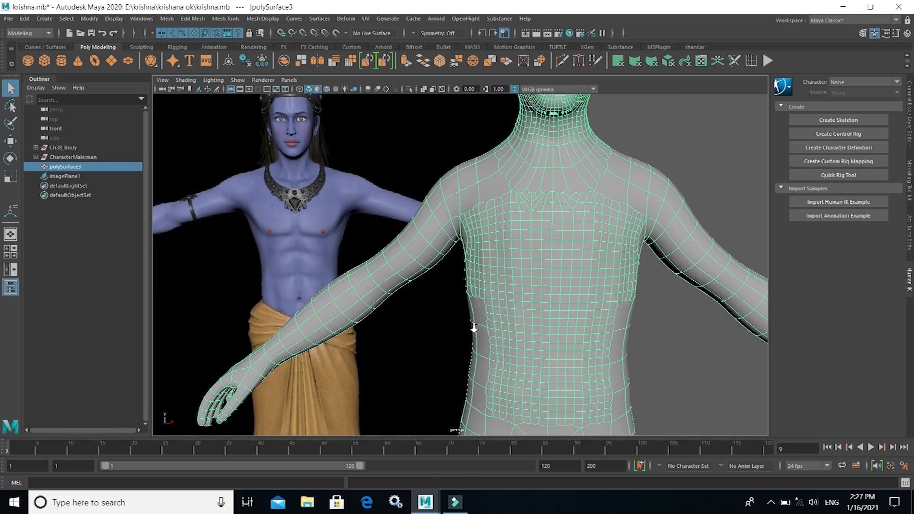
{"action": "left_click_drag", "start_coordinate": [484, 302], "coordinate": [470, 292], "text": "alt"}
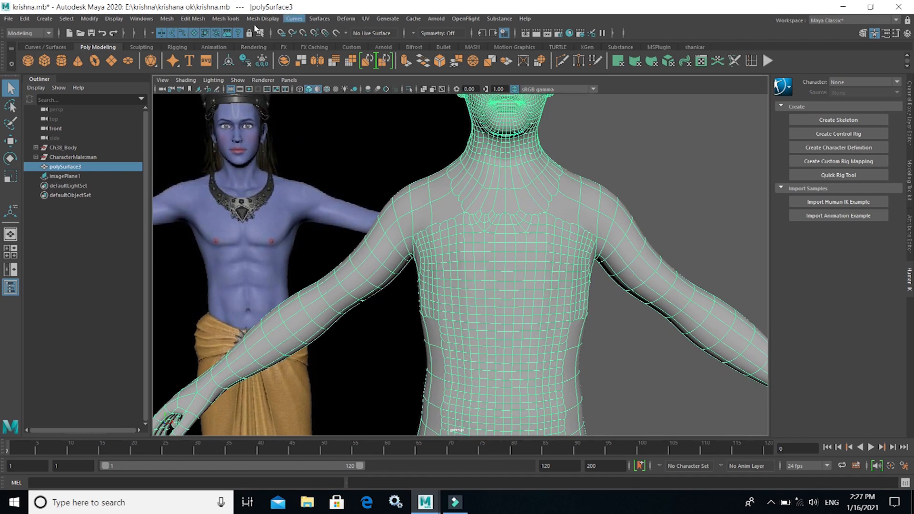
Detach the Sculpting Tools list as a floating window and frame the chest beside the reference figure
{"action": "left_click", "coordinate": [222, 19]}
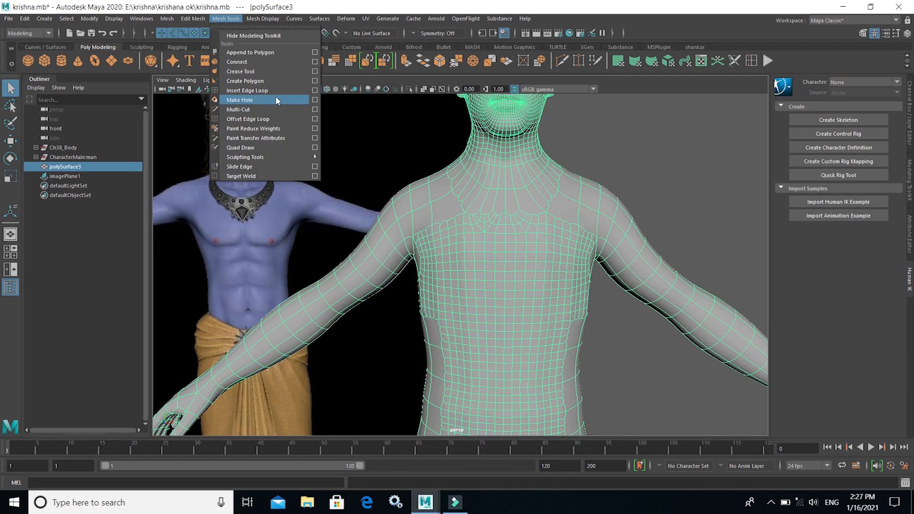
{"action": "mouse_move", "coordinate": [265, 158]}
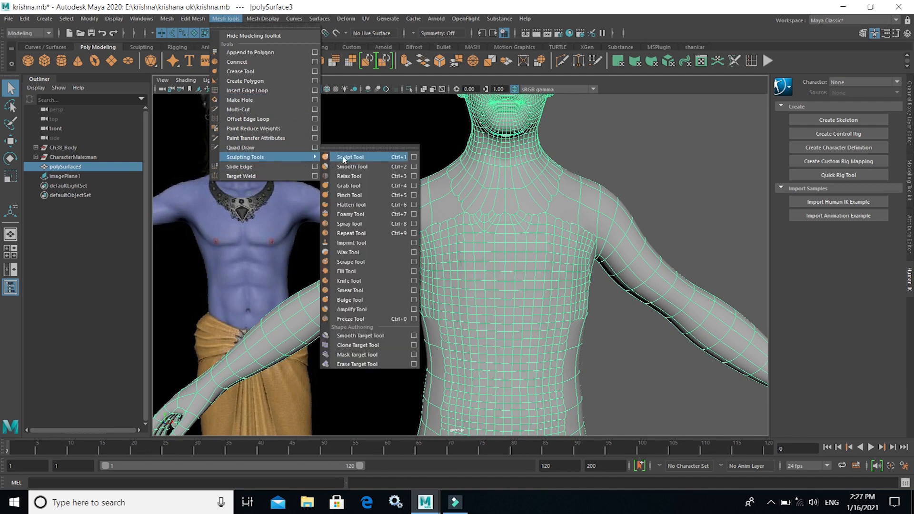
{"action": "left_click", "coordinate": [361, 149]}
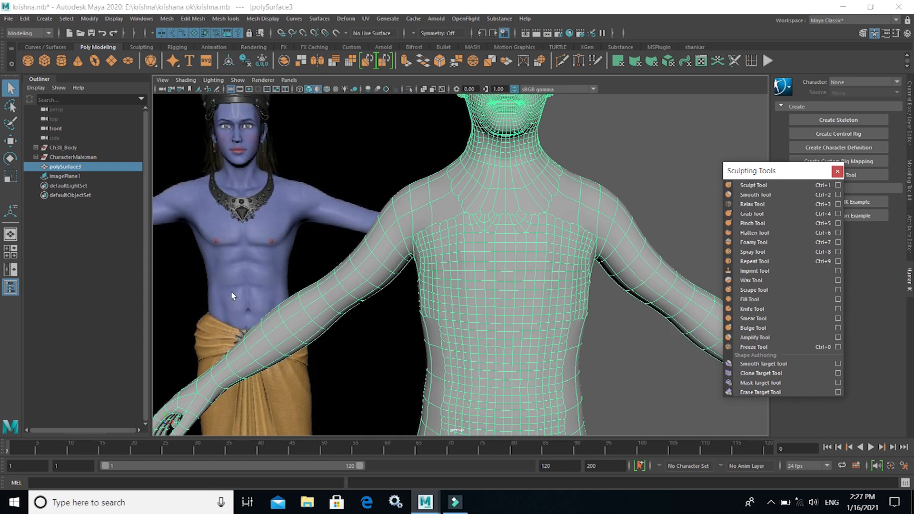
{"action": "scroll", "coordinate": [253, 259], "scroll_direction": "up", "scroll_amount": 2}
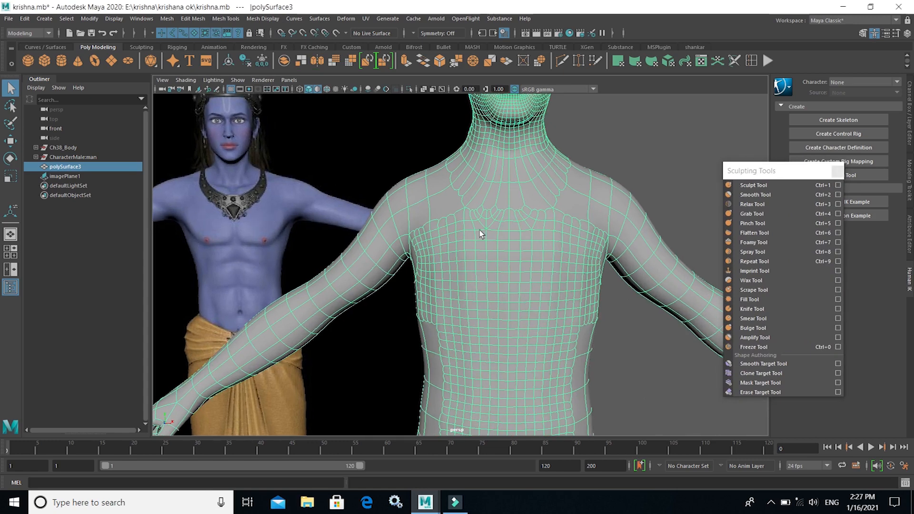
{"action": "right_click_drag", "start_coordinate": [225, 260], "coordinate": [247, 262], "text": "alt"}
{"action": "middle_click_drag", "start_coordinate": [247, 261], "coordinate": [269, 261], "text": "alt"}
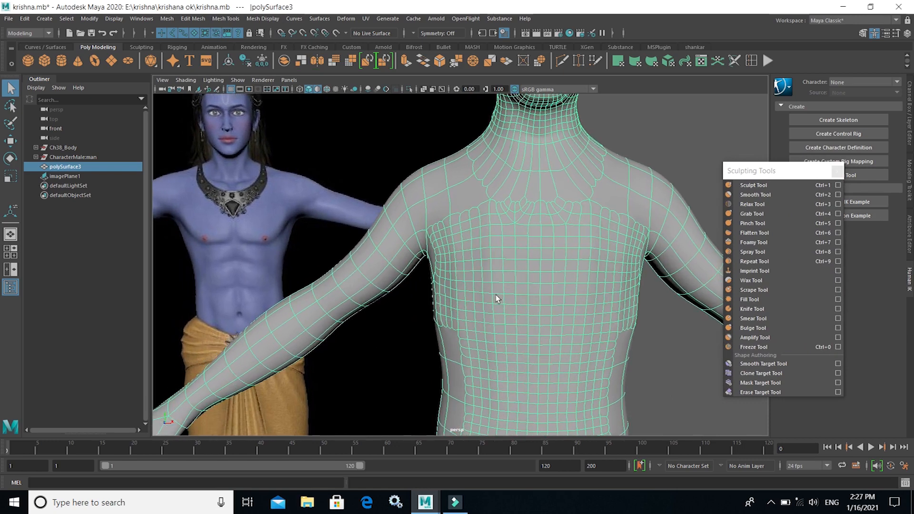
{"action": "middle_click_drag", "start_coordinate": [543, 301], "coordinate": [542, 274], "text": "alt"}
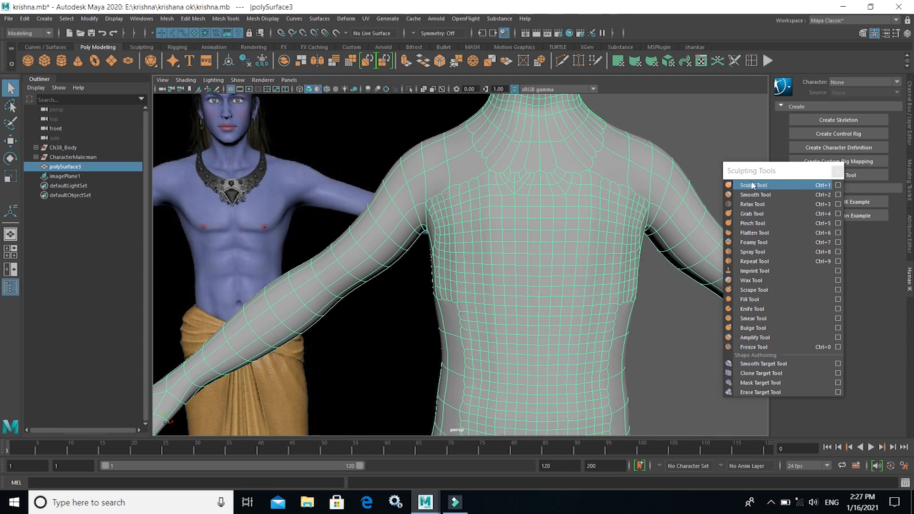
Activate the Sculpt Tool with its settings open beside the model, and set strength 0.881 and brush size 4.569
{"action": "left_click", "coordinate": [838, 185]}
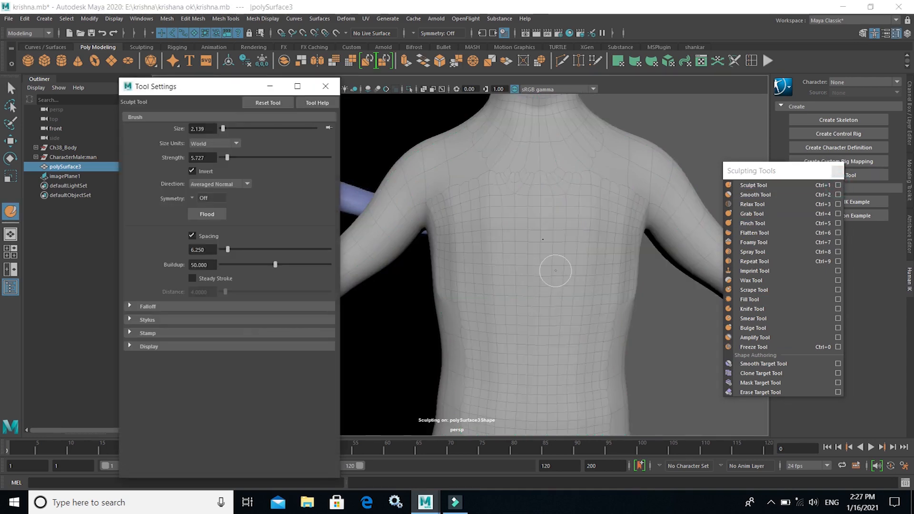
{"action": "mouse_move", "coordinate": [209, 91]}
{"action": "left_mouse_down"}
{"action": "mouse_move", "coordinate": [763, 168]}
{"action": "mouse_move", "coordinate": [770, 143]}
{"action": "left_mouse_up"}
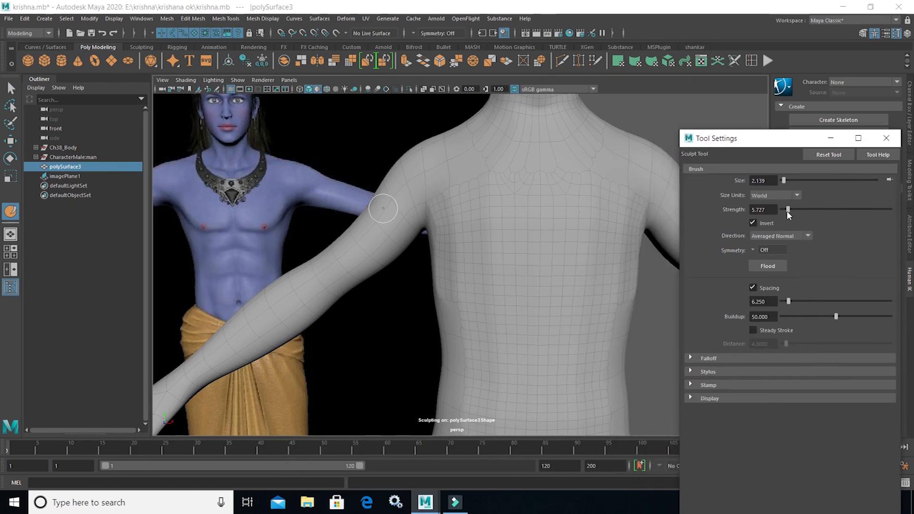
{"action": "left_click_drag", "start_coordinate": [788, 212], "coordinate": [786, 212]}
{"action": "left_click_drag", "start_coordinate": [617, 221], "coordinate": [597, 229]}
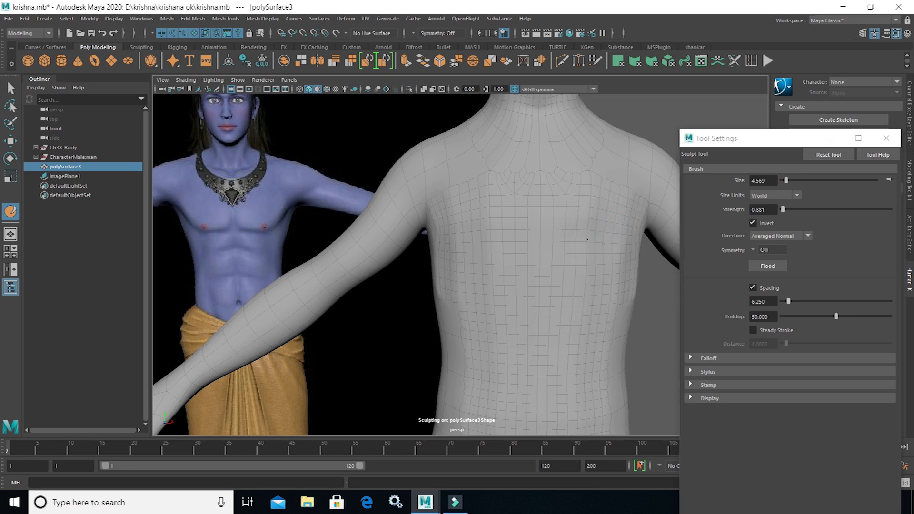
Undo a test sculpt stroke on the chest and turn off the brush's Invert option
{"action": "left_click_drag", "start_coordinate": [598, 224], "coordinate": [592, 240]}
{"action": "key", "text": "ctrl+z"}
{"action": "left_click", "coordinate": [753, 223]}
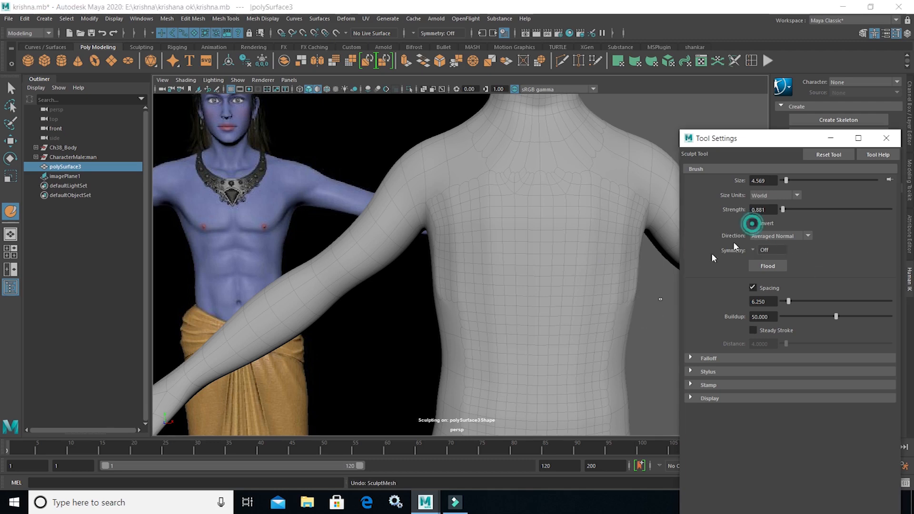
{"action": "mouse_move", "coordinate": [498, 281]}
{"action": "left_mouse_down", "text": "alt"}
{"action": "mouse_move", "coordinate": [473, 316]}
{"action": "mouse_move", "coordinate": [373, 316]}
{"action": "mouse_move", "coordinate": [527, 292]}
{"action": "mouse_move", "coordinate": [514, 261]}
{"action": "left_mouse_up", "text": "alt"}
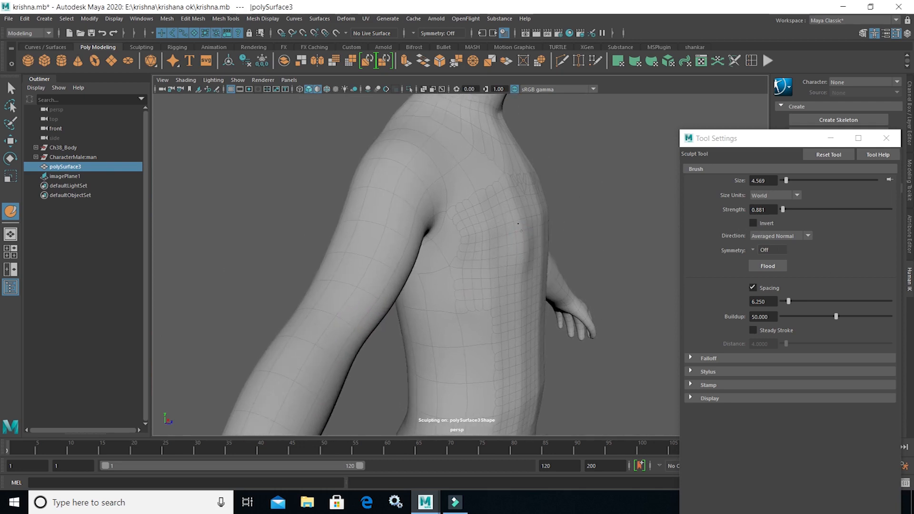
Build up the chest muscles lightly and compare the torso with the reference figure in the front view
{"action": "left_click_drag", "start_coordinate": [521, 242], "coordinate": [405, 300], "text": "alt"}
{"action": "mouse_move", "coordinate": [467, 246]}
{"action": "left_mouse_down"}
{"action": "mouse_move", "coordinate": [477, 231]}
{"action": "mouse_move", "coordinate": [458, 240]}
{"action": "left_mouse_up"}
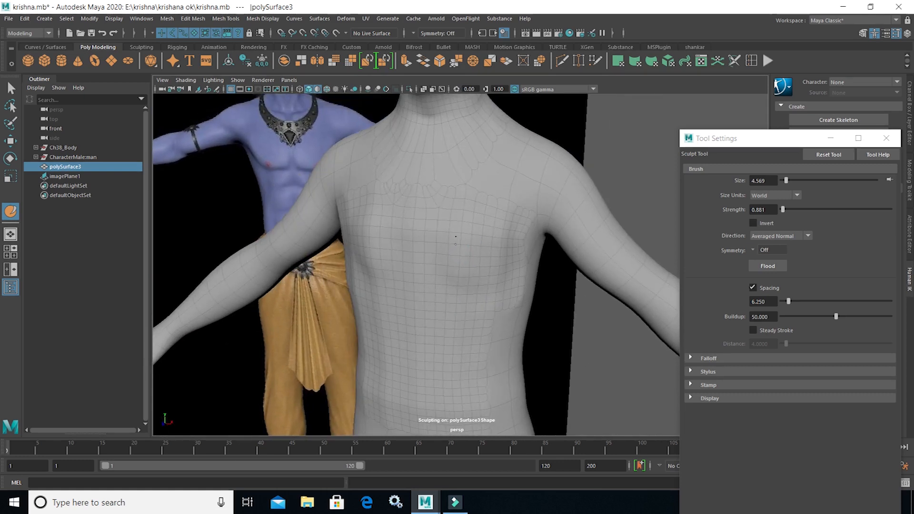
{"action": "left_click_drag", "start_coordinate": [433, 277], "coordinate": [489, 292], "text": "alt"}
{"action": "key", "text": "space"}
{"action": "key", "text": "space"}
{"action": "scroll", "coordinate": [462, 267], "scroll_direction": "up", "scroll_amount": 5}
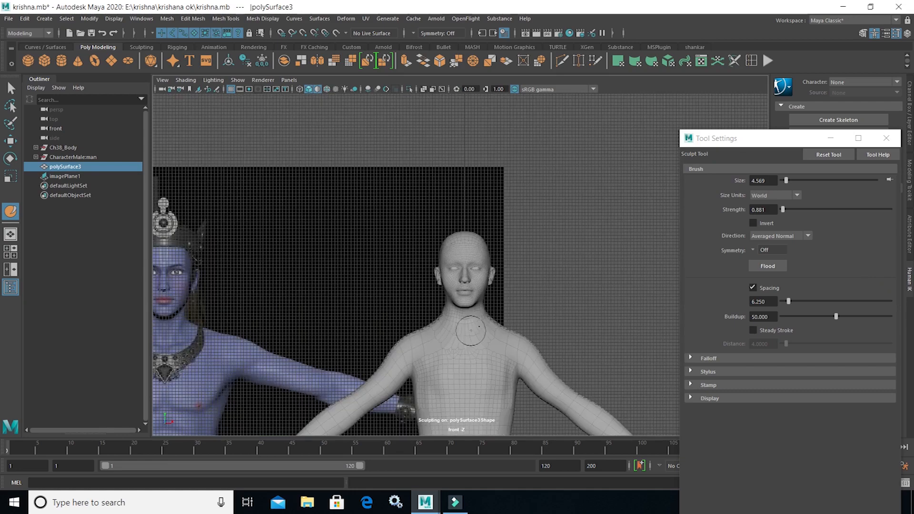
{"action": "mouse_move", "coordinate": [449, 328]}
{"action": "middle_mouse_down", "text": "alt"}
{"action": "mouse_move", "coordinate": [533, 202]}
{"action": "mouse_move", "coordinate": [476, 235]}
{"action": "middle_mouse_up", "text": "alt"}
{"action": "scroll", "coordinate": [476, 238], "scroll_direction": "up", "scroll_amount": 1}
{"action": "left_click", "coordinate": [533, 258]}
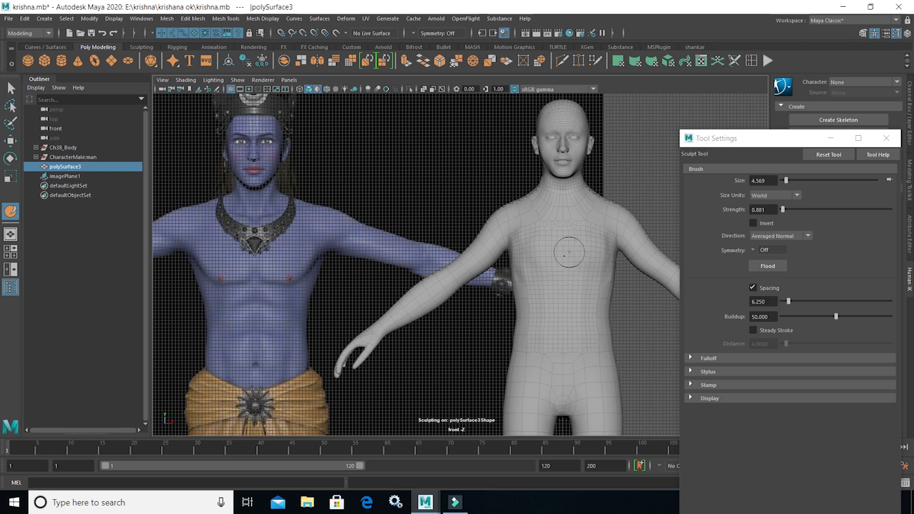
Switch to the side view and display the body with the default material
{"action": "key", "text": "space"}
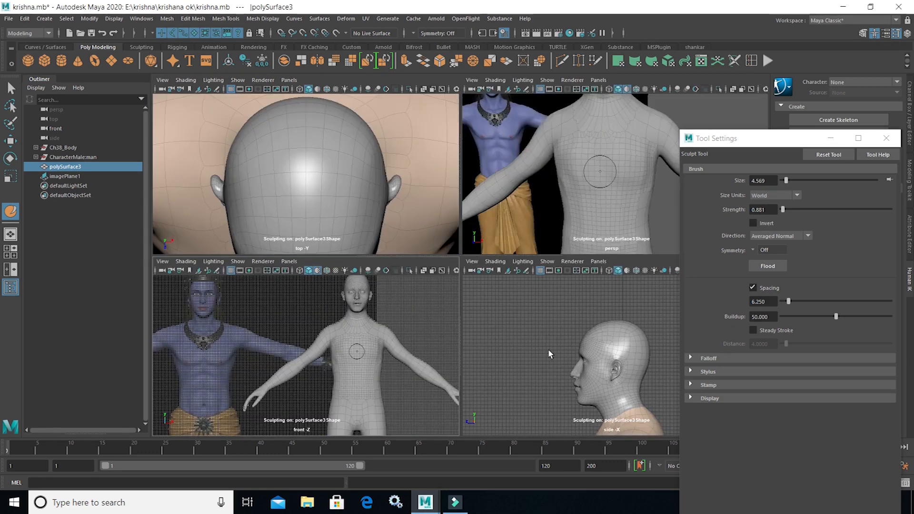
{"action": "key", "text": "space"}
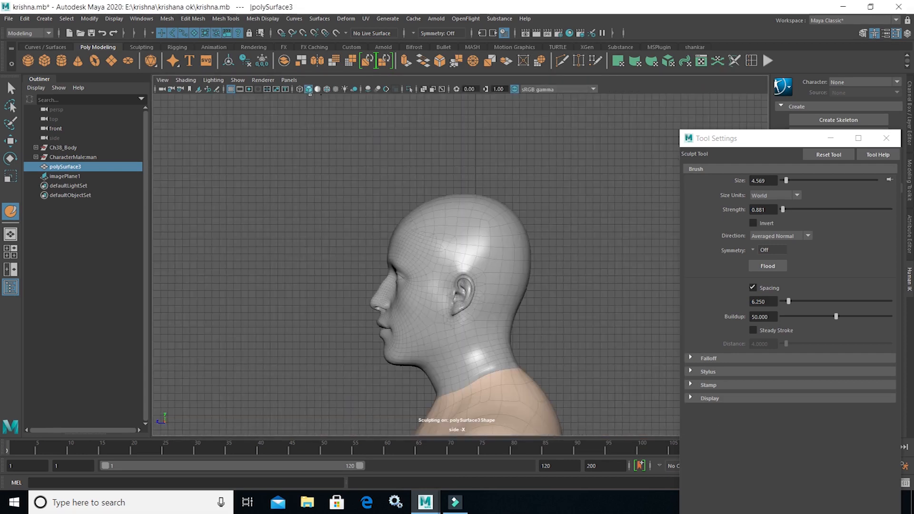
{"action": "left_click", "coordinate": [335, 90]}
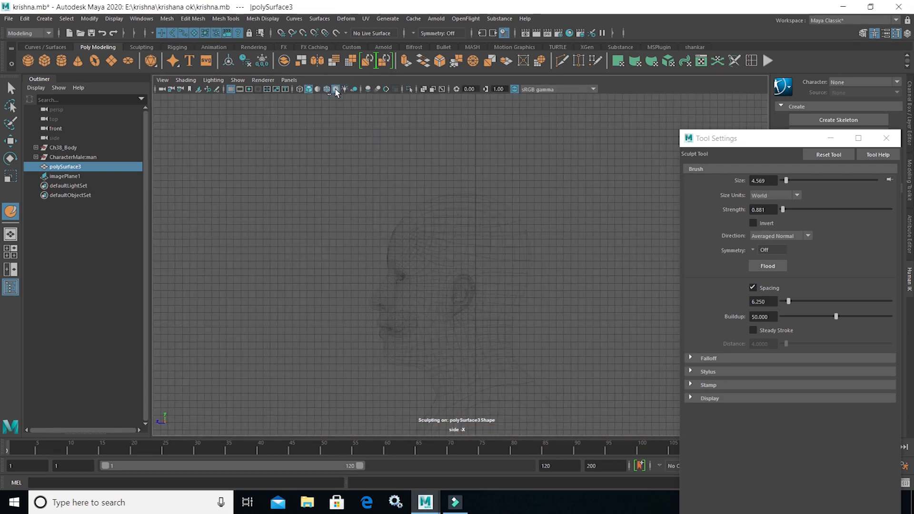
{"action": "left_click", "coordinate": [336, 90]}
{"action": "left_click", "coordinate": [318, 89]}
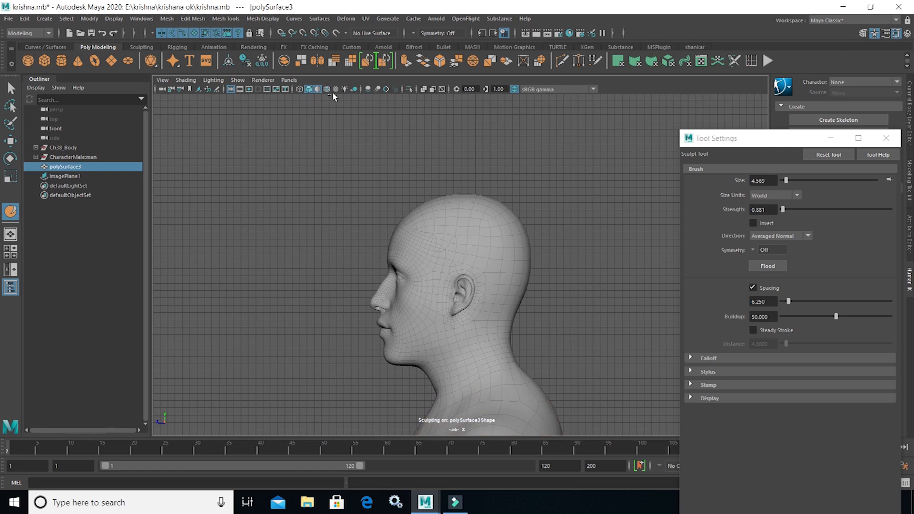
Sculpt the chest outward along its side profile to give the pectorals more volume
{"action": "middle_click_drag", "start_coordinate": [490, 377], "coordinate": [490, 153], "text": "alt"}
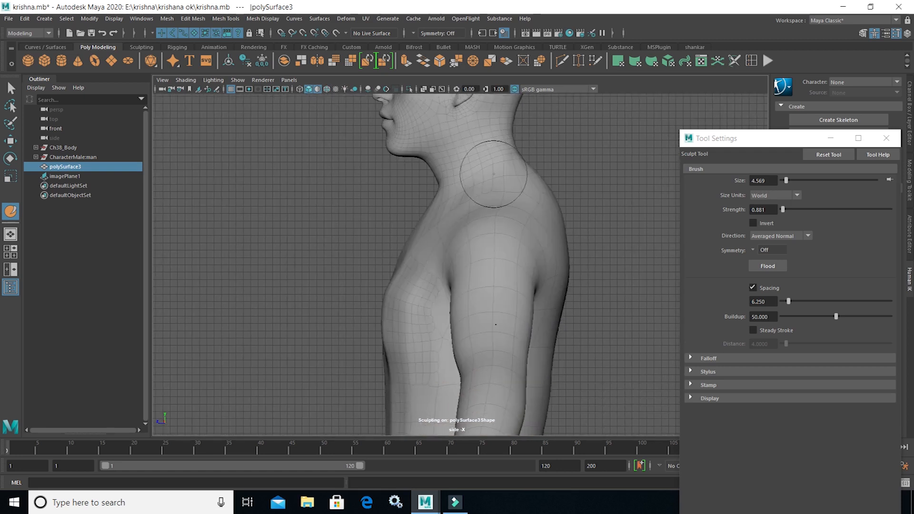
{"action": "middle_click_drag", "start_coordinate": [488, 334], "coordinate": [516, 201], "text": "alt"}
{"action": "middle_click_drag", "start_coordinate": [496, 239], "coordinate": [495, 270], "text": "alt"}
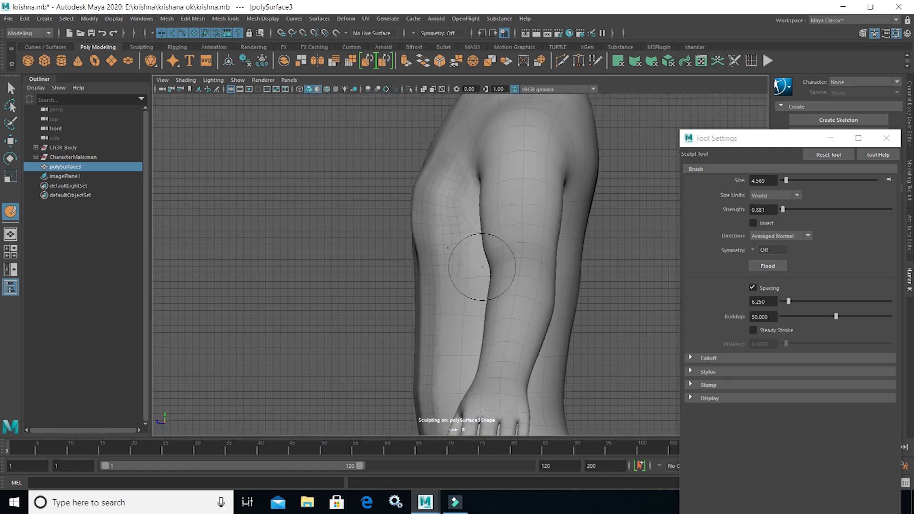
{"action": "left_click_drag", "start_coordinate": [435, 213], "coordinate": [430, 211]}
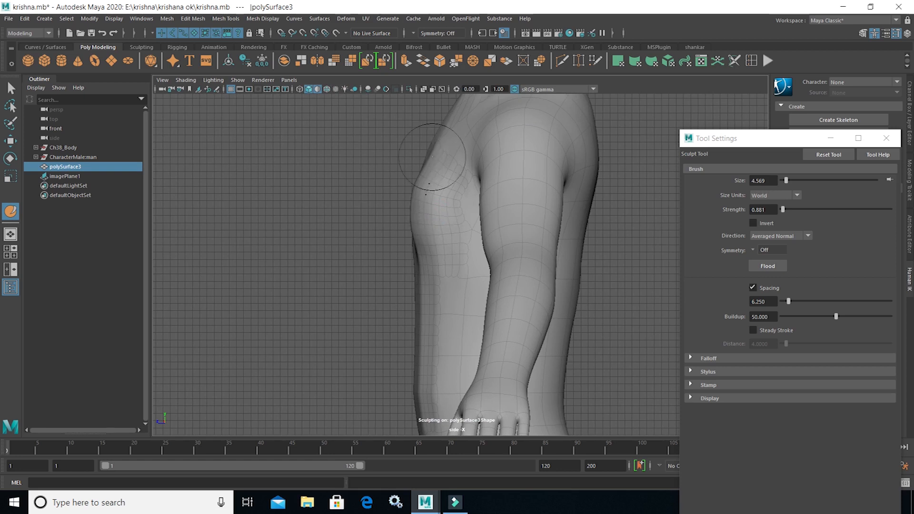
{"action": "scroll", "coordinate": [436, 281], "scroll_direction": "down", "scroll_amount": 2}
{"action": "scroll", "coordinate": [436, 291], "scroll_direction": "up", "scroll_amount": 2}
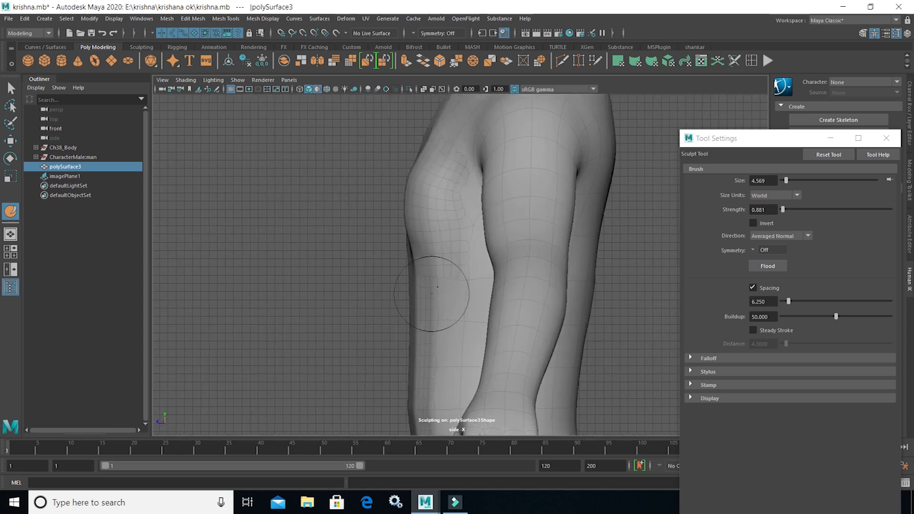
Return to the perspective view and build up both pectorals so their lower edges stand out from the ribcage
{"action": "key", "text": "space"}
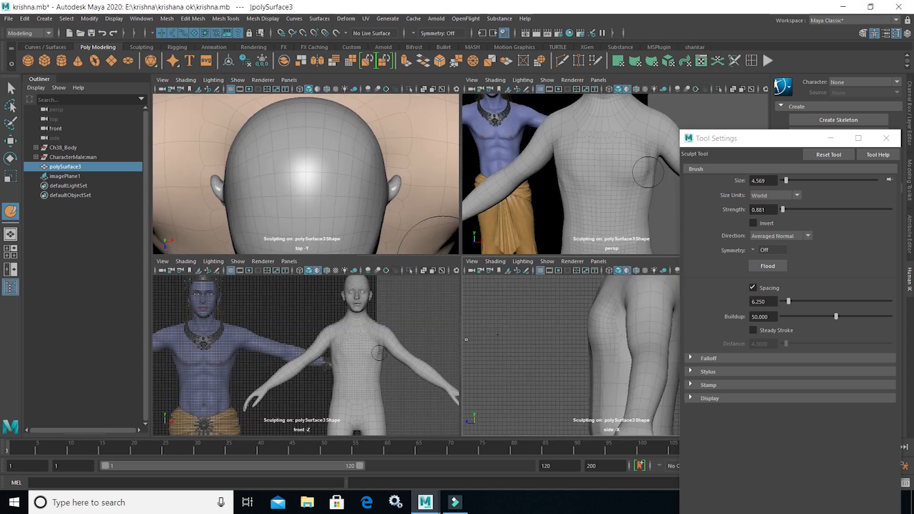
{"action": "key", "text": "space"}
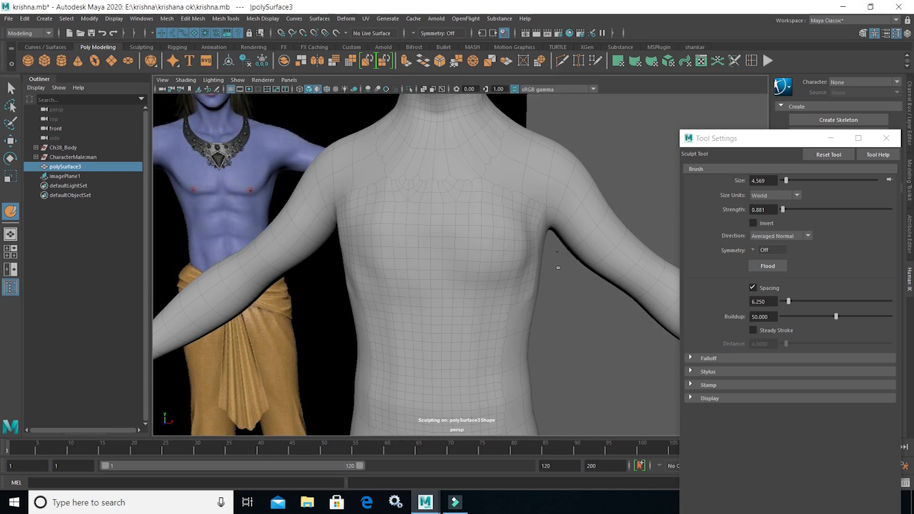
{"action": "mouse_move", "coordinate": [553, 267]}
{"action": "left_mouse_down", "text": "alt"}
{"action": "mouse_move", "coordinate": [331, 276]}
{"action": "mouse_move", "coordinate": [271, 265]}
{"action": "mouse_move", "coordinate": [623, 303]}
{"action": "mouse_move", "coordinate": [614, 305]}
{"action": "mouse_move", "coordinate": [623, 316]}
{"action": "mouse_move", "coordinate": [657, 309]}
{"action": "mouse_move", "coordinate": [608, 299]}
{"action": "mouse_move", "coordinate": [653, 295]}
{"action": "mouse_move", "coordinate": [567, 291]}
{"action": "mouse_move", "coordinate": [563, 244]}
{"action": "mouse_move", "coordinate": [547, 245]}
{"action": "left_mouse_up", "text": "alt"}
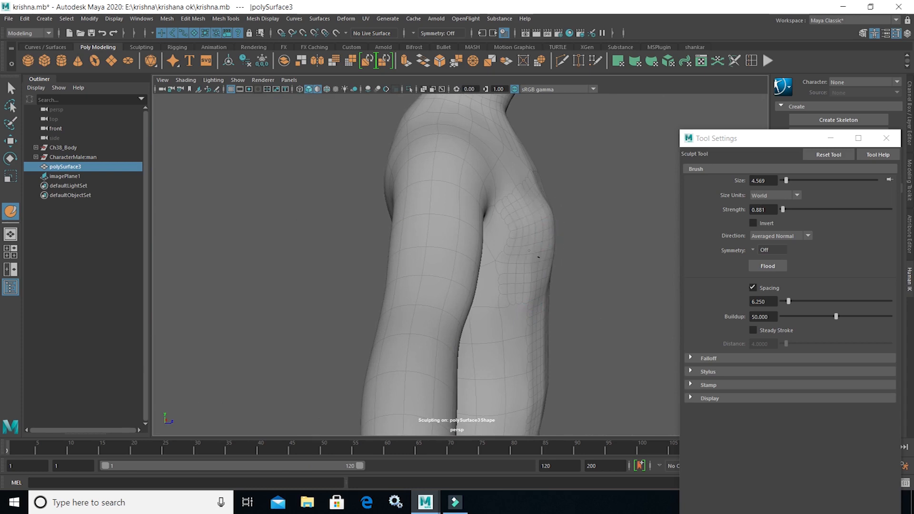
{"action": "left_click_drag", "start_coordinate": [589, 310], "coordinate": [321, 320], "text": "alt"}
{"action": "mouse_move", "coordinate": [447, 327]}
{"action": "left_mouse_down", "text": "alt"}
{"action": "mouse_move", "coordinate": [499, 355]}
{"action": "mouse_move", "coordinate": [506, 329]}
{"action": "mouse_move", "coordinate": [476, 305]}
{"action": "mouse_move", "coordinate": [278, 291]}
{"action": "mouse_move", "coordinate": [255, 261]}
{"action": "mouse_move", "coordinate": [445, 288]}
{"action": "mouse_move", "coordinate": [551, 286]}
{"action": "mouse_move", "coordinate": [604, 308]}
{"action": "mouse_move", "coordinate": [633, 398]}
{"action": "mouse_move", "coordinate": [476, 357]}
{"action": "mouse_move", "coordinate": [426, 358]}
{"action": "mouse_move", "coordinate": [447, 320]}
{"action": "mouse_move", "coordinate": [439, 271]}
{"action": "left_mouse_up", "text": "alt"}
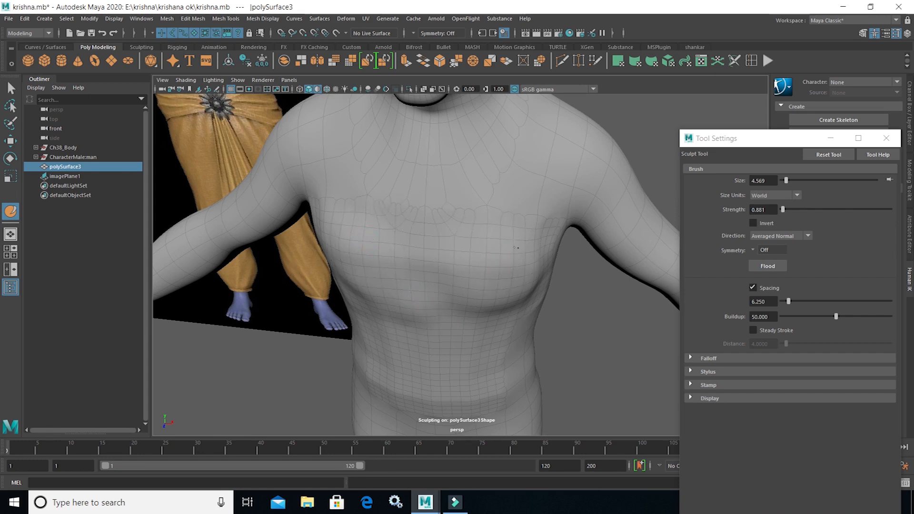
{"action": "mouse_move", "coordinate": [504, 290]}
{"action": "left_mouse_down", "text": "alt"}
{"action": "mouse_move", "coordinate": [545, 255]}
{"action": "mouse_move", "coordinate": [661, 328]}
{"action": "mouse_move", "coordinate": [686, 362]}
{"action": "left_mouse_up", "text": "alt"}
{"action": "left_click_drag", "start_coordinate": [502, 327], "coordinate": [468, 311], "text": "alt"}
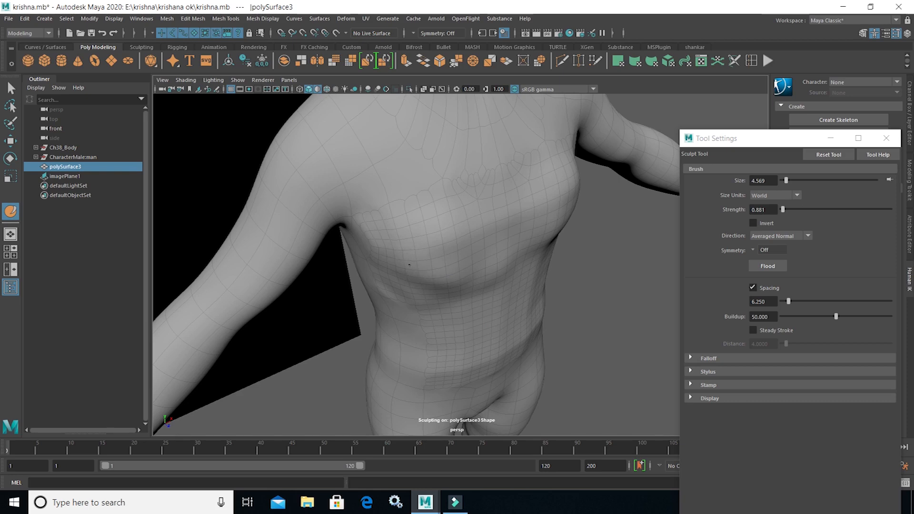
Examine the sculpted pectorals from both sides and compare their shape with the reference figure
{"action": "mouse_move", "coordinate": [460, 309]}
{"action": "left_mouse_down", "text": "alt"}
{"action": "mouse_move", "coordinate": [428, 218]}
{"action": "mouse_move", "coordinate": [418, 255]}
{"action": "mouse_move", "coordinate": [441, 262]}
{"action": "mouse_move", "coordinate": [378, 279]}
{"action": "mouse_move", "coordinate": [332, 253]}
{"action": "mouse_move", "coordinate": [394, 274]}
{"action": "mouse_move", "coordinate": [430, 321]}
{"action": "mouse_move", "coordinate": [597, 331]}
{"action": "mouse_move", "coordinate": [566, 353]}
{"action": "mouse_move", "coordinate": [549, 384]}
{"action": "mouse_move", "coordinate": [549, 321]}
{"action": "mouse_move", "coordinate": [577, 311]}
{"action": "left_mouse_up", "text": "alt"}
{"action": "middle_click_drag", "start_coordinate": [496, 341], "coordinate": [527, 304], "text": "alt"}
{"action": "left_click_drag", "start_coordinate": [479, 333], "coordinate": [513, 339], "text": "alt"}
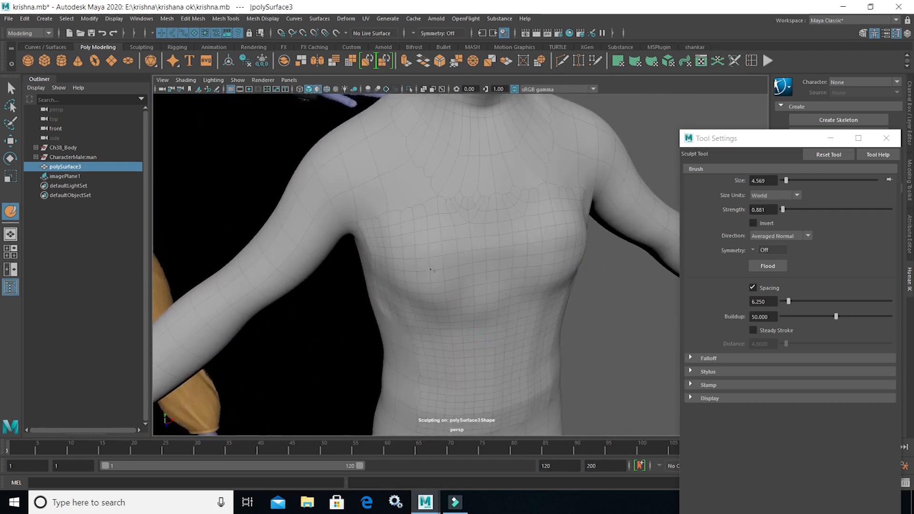
{"action": "left_click_drag", "start_coordinate": [430, 305], "coordinate": [367, 299], "text": "alt"}
{"action": "left_click_drag", "start_coordinate": [506, 323], "coordinate": [439, 289], "text": "alt"}
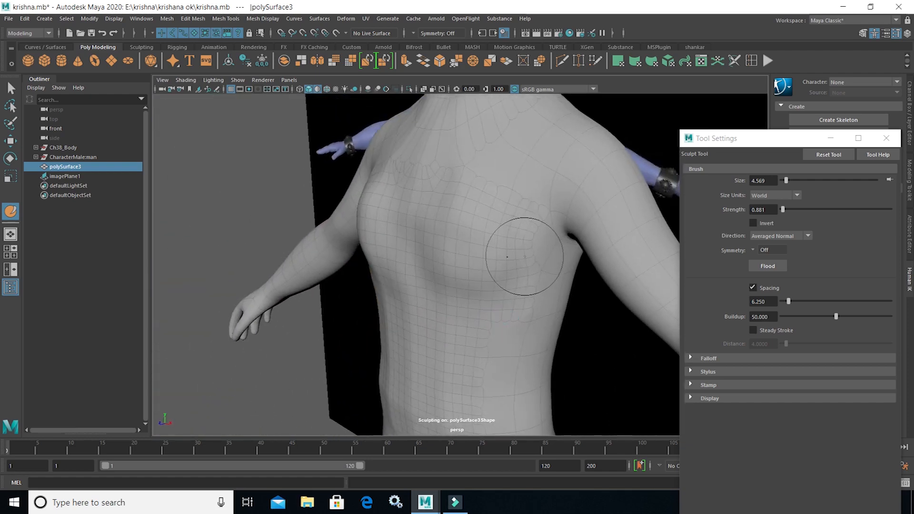
{"action": "left_click_drag", "start_coordinate": [558, 321], "coordinate": [625, 329], "text": "alt"}
{"action": "middle_click_drag", "start_coordinate": [625, 328], "coordinate": [590, 323], "text": "alt"}
{"action": "left_click_drag", "start_coordinate": [539, 303], "coordinate": [510, 320], "text": "alt"}
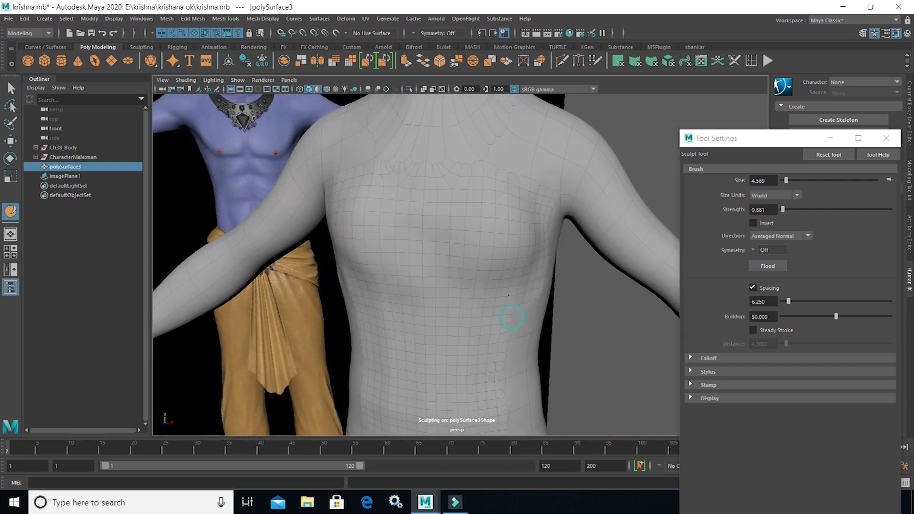
Turn on the sculpt brush's Invert option and reduce the brush size to 0.758
{"action": "left_click", "coordinate": [754, 224]}
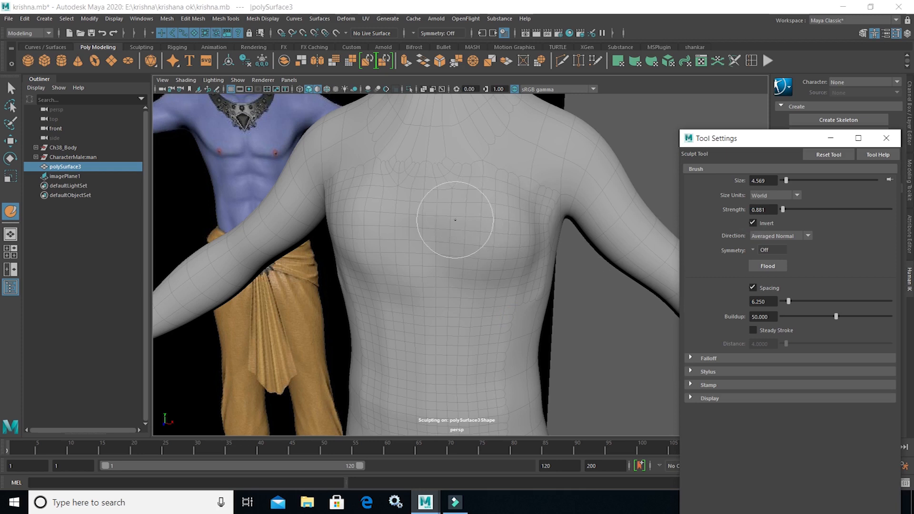
{"action": "key", "text": "b"}
{"action": "left_click_drag", "start_coordinate": [456, 220], "coordinate": [424, 216]}
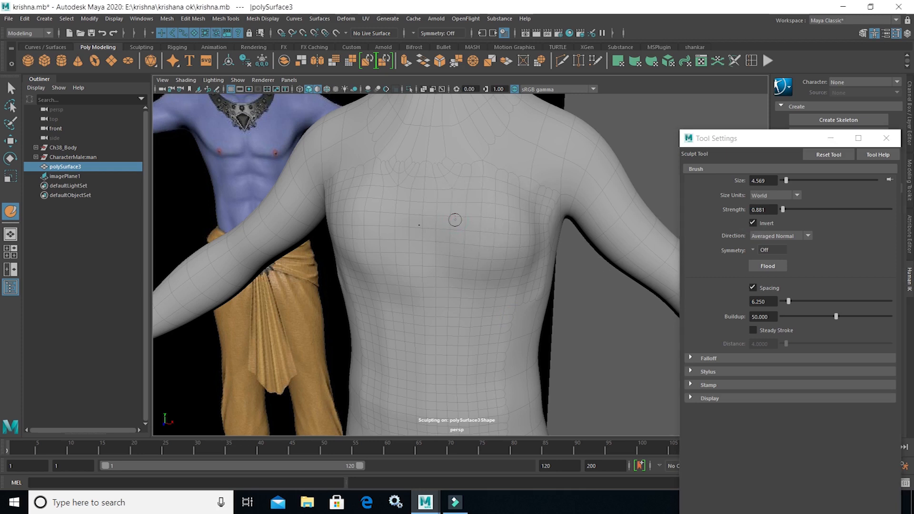
Try to carve a vertical groove down the middle of the chest, deepening its upper end with brush size 2.447
{"action": "scroll", "coordinate": [409, 250], "scroll_direction": "up", "scroll_amount": 2}
{"action": "scroll", "coordinate": [428, 293], "scroll_direction": "up", "scroll_amount": 3}
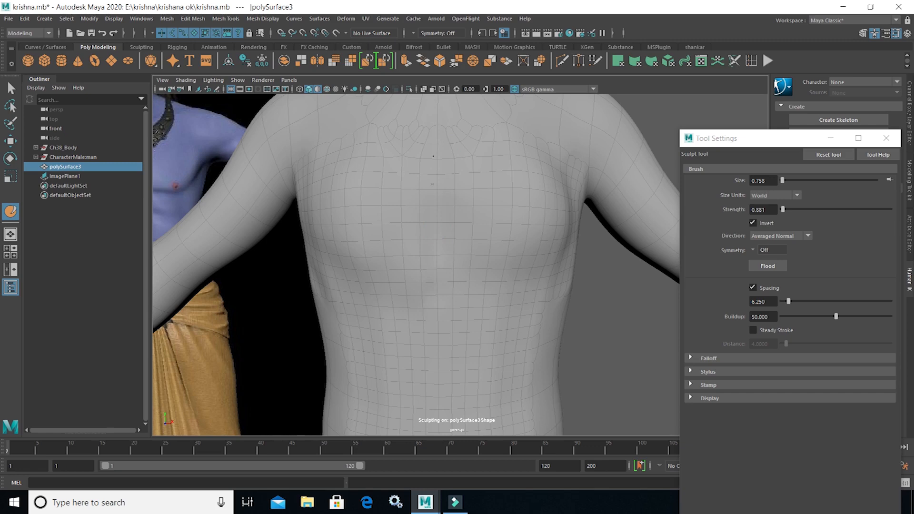
{"action": "left_click_drag", "start_coordinate": [436, 230], "coordinate": [486, 250], "text": "alt"}
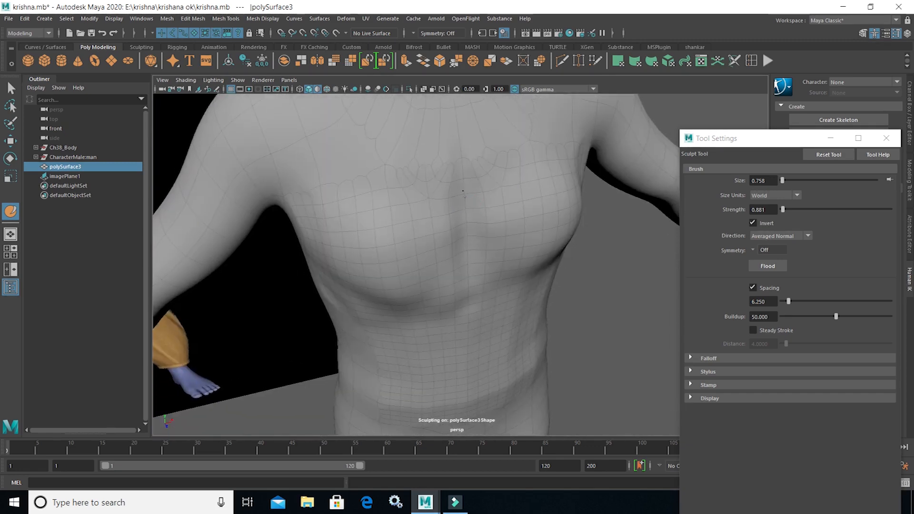
{"action": "left_click_drag", "start_coordinate": [475, 269], "coordinate": [473, 230], "text": "alt"}
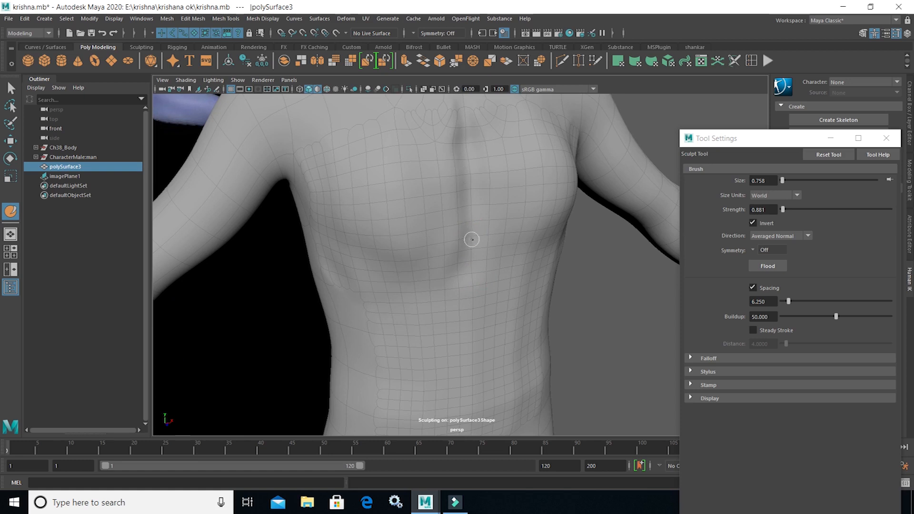
{"action": "key", "text": "b"}
{"action": "left_click_drag", "start_coordinate": [480, 222], "coordinate": [492, 233]}
{"action": "left_click_drag", "start_coordinate": [470, 140], "coordinate": [473, 141]}
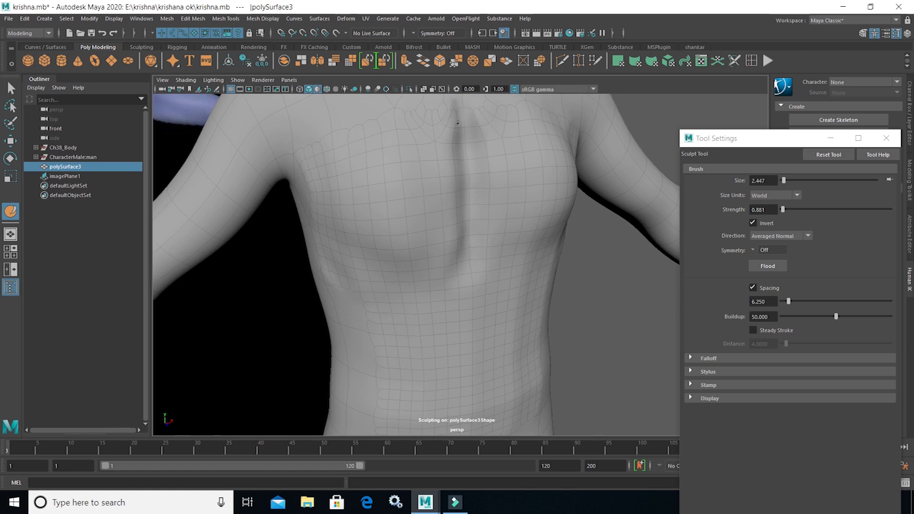
{"action": "left_click_drag", "start_coordinate": [455, 115], "coordinate": [456, 128]}
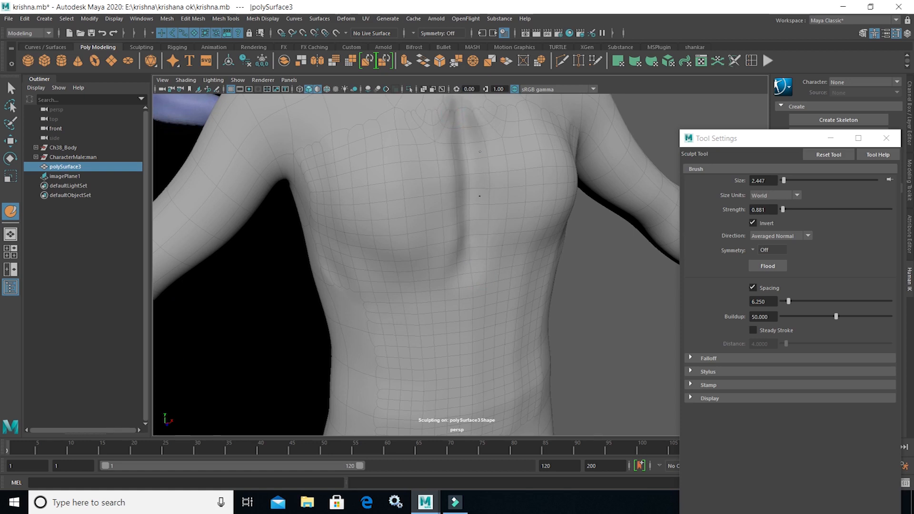
Compare the chest with the reference figure and undo the central groove strokes
{"action": "scroll", "coordinate": [516, 272], "scroll_direction": "down", "scroll_amount": 5}
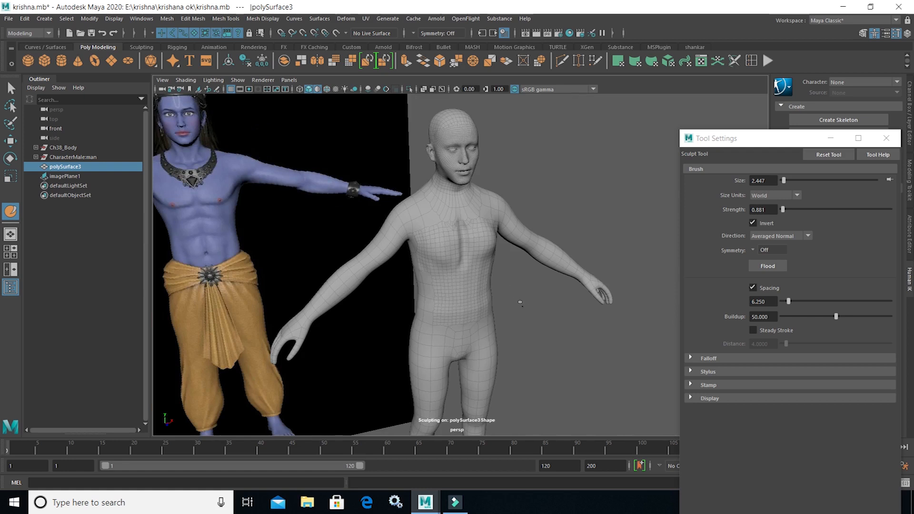
{"action": "left_click_drag", "start_coordinate": [511, 294], "coordinate": [200, 253], "text": "alt"}
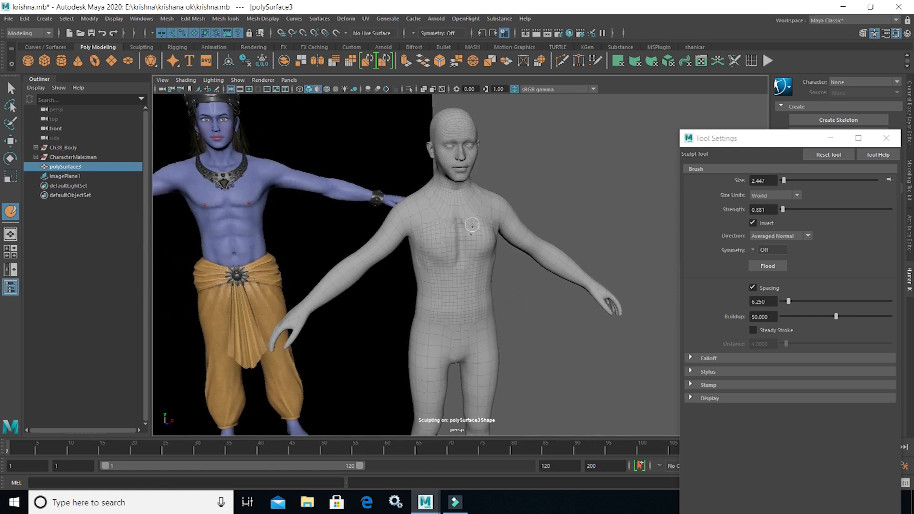
{"action": "left_click_drag", "start_coordinate": [469, 249], "coordinate": [469, 265]}
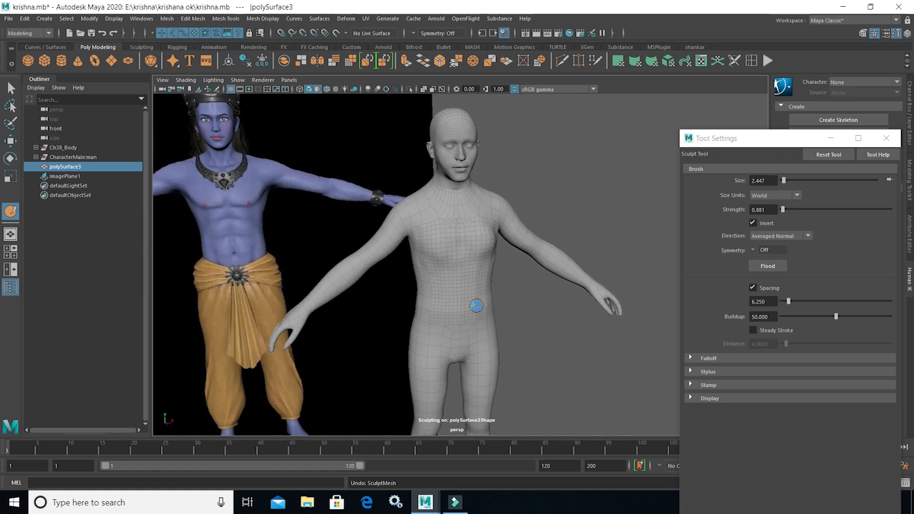
Carve the groove between the pectorals with brush size 1.115 and crease their lower edges with size 2.838
{"action": "scroll", "coordinate": [466, 254], "scroll_direction": "up", "scroll_amount": 5}
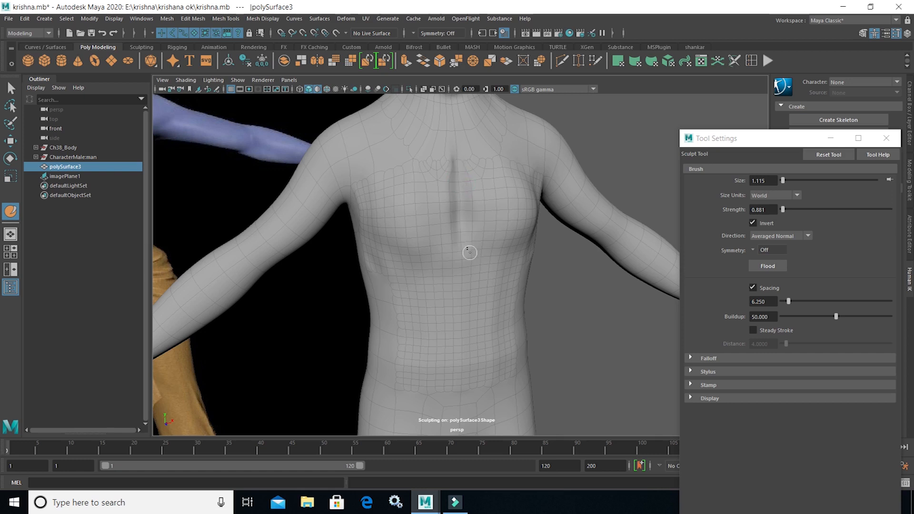
{"action": "left_click_drag", "start_coordinate": [459, 250], "coordinate": [461, 254]}
{"action": "left_click_drag", "start_coordinate": [368, 259], "coordinate": [457, 279]}
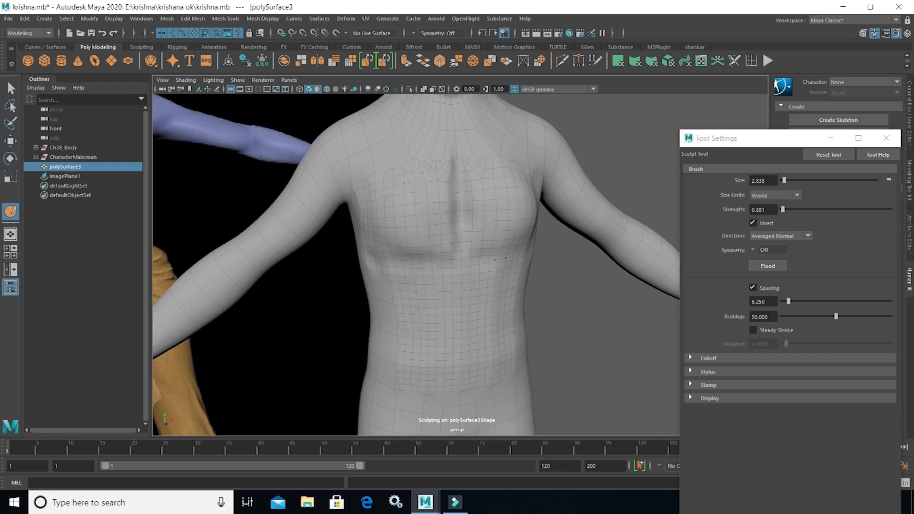
{"action": "scroll", "coordinate": [478, 281], "scroll_direction": "down", "scroll_amount": 10}
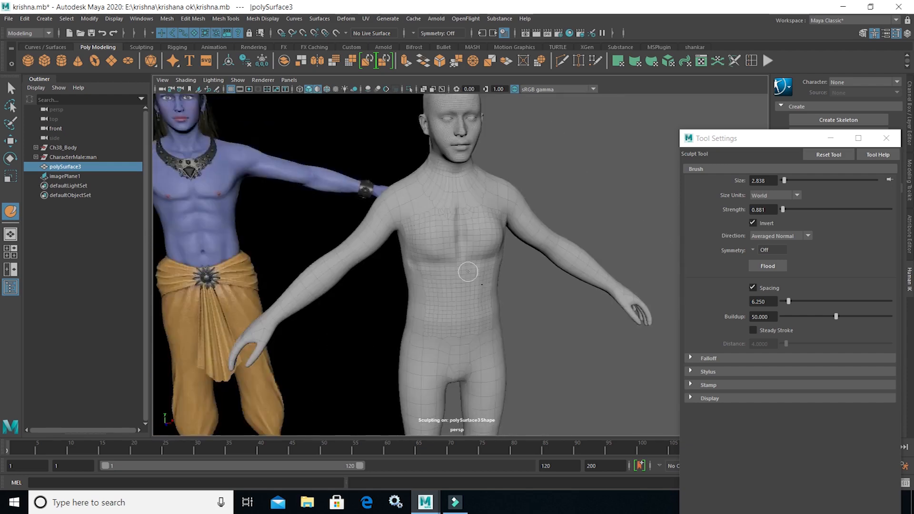
{"action": "scroll", "coordinate": [479, 305], "scroll_direction": "up", "scroll_amount": 10}
Activate the Smooth Tool and place its settings window clear of the chest
{"action": "mouse_move", "coordinate": [802, 139]}
{"action": "left_mouse_down"}
{"action": "mouse_move", "coordinate": [623, 254]}
{"action": "mouse_move", "coordinate": [493, 254]}
{"action": "left_mouse_up"}
{"action": "left_click", "coordinate": [767, 195]}
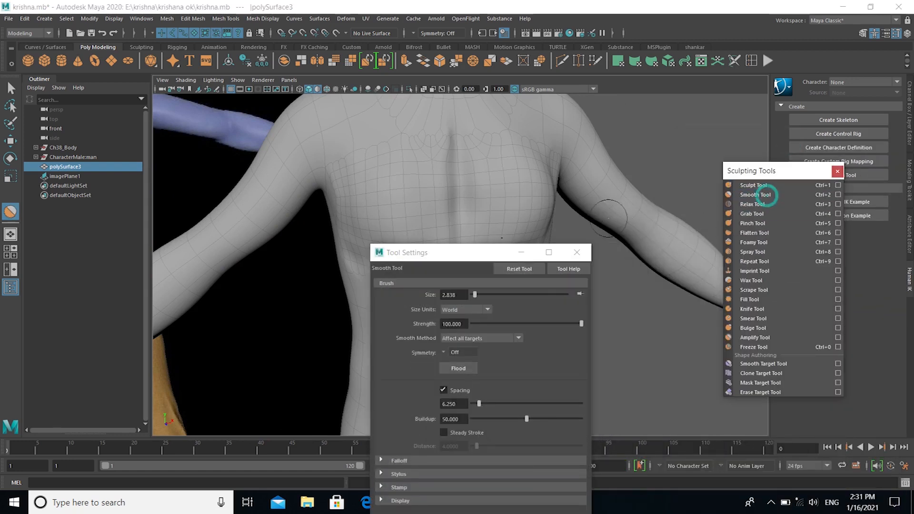
{"action": "left_click_drag", "start_coordinate": [436, 259], "coordinate": [728, 297]}
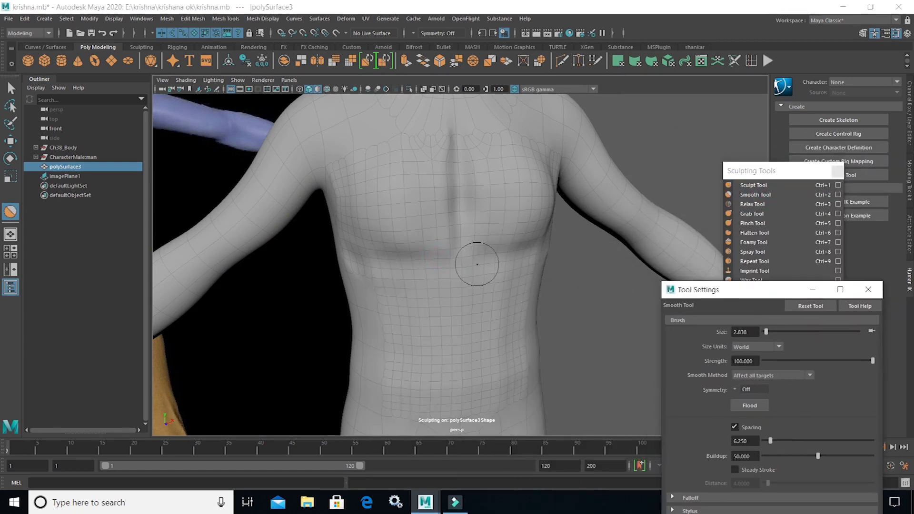
{"action": "left_click_drag", "start_coordinate": [451, 268], "coordinate": [495, 258], "text": "alt"}
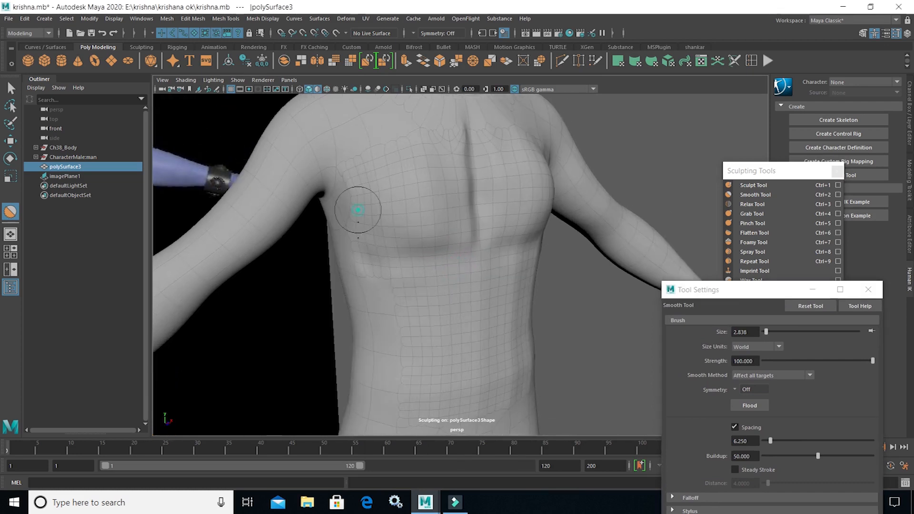
Smooth the groove between the pectorals and their creased lower edges with brush size 2.838
{"action": "mouse_move", "coordinate": [374, 255]}
{"action": "left_mouse_down", "text": "alt"}
{"action": "mouse_move", "coordinate": [355, 286]}
{"action": "mouse_move", "coordinate": [398, 236]}
{"action": "mouse_move", "coordinate": [381, 263]}
{"action": "mouse_move", "coordinate": [376, 238]}
{"action": "left_mouse_up", "text": "alt"}
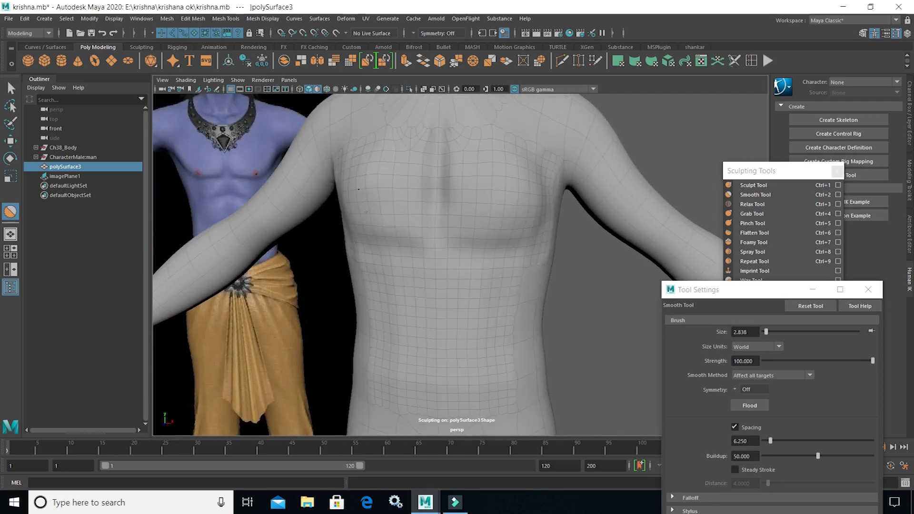
{"action": "mouse_move", "coordinate": [466, 243]}
{"action": "left_mouse_down", "text": "alt"}
{"action": "mouse_move", "coordinate": [292, 247]}
{"action": "mouse_move", "coordinate": [484, 272]}
{"action": "mouse_move", "coordinate": [439, 210]}
{"action": "mouse_move", "coordinate": [465, 260]}
{"action": "left_mouse_up", "text": "alt"}
{"action": "left_click_drag", "start_coordinate": [425, 204], "coordinate": [415, 255]}
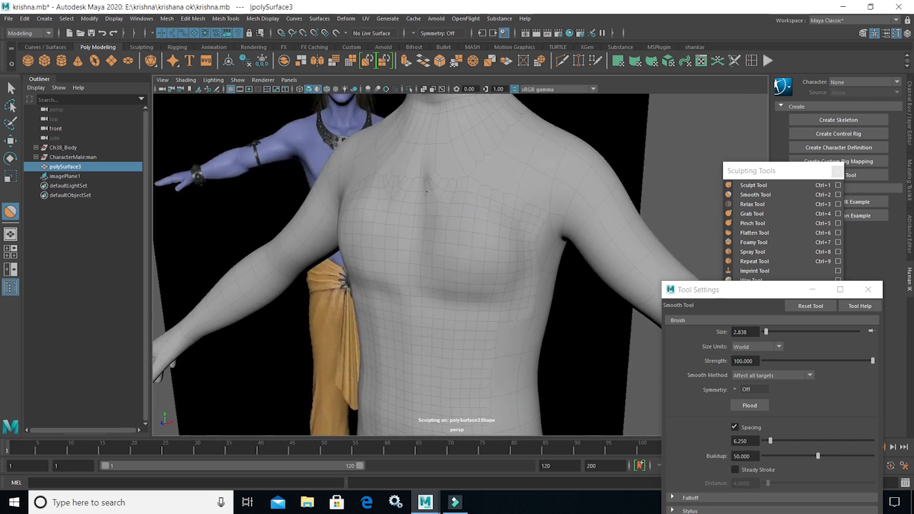
{"action": "mouse_move", "coordinate": [433, 200]}
{"action": "left_mouse_down", "text": "alt"}
{"action": "mouse_move", "coordinate": [382, 292]}
{"action": "mouse_move", "coordinate": [290, 286]}
{"action": "mouse_move", "coordinate": [327, 313]}
{"action": "mouse_move", "coordinate": [391, 156]}
{"action": "left_mouse_up", "text": "alt"}
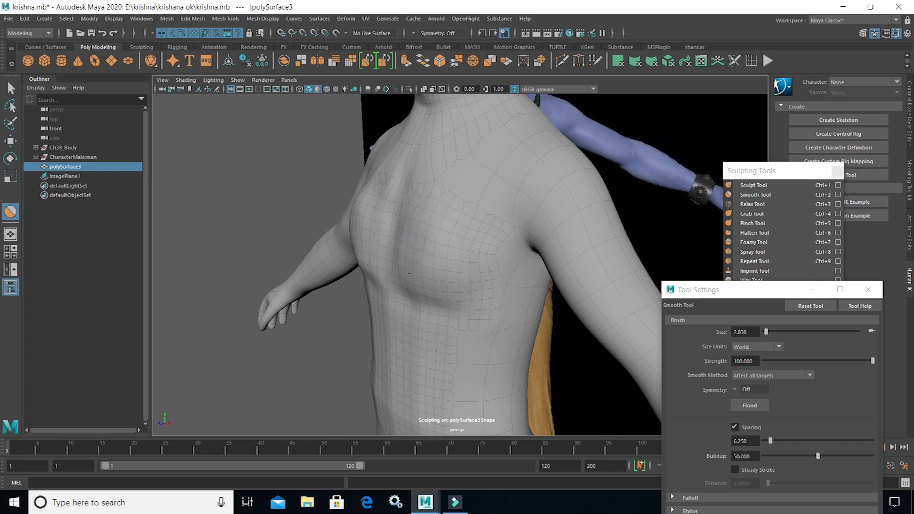
{"action": "mouse_move", "coordinate": [414, 282]}
{"action": "left_mouse_down", "text": "alt"}
{"action": "mouse_move", "coordinate": [465, 257]}
{"action": "mouse_move", "coordinate": [400, 236]}
{"action": "left_mouse_up", "text": "alt"}
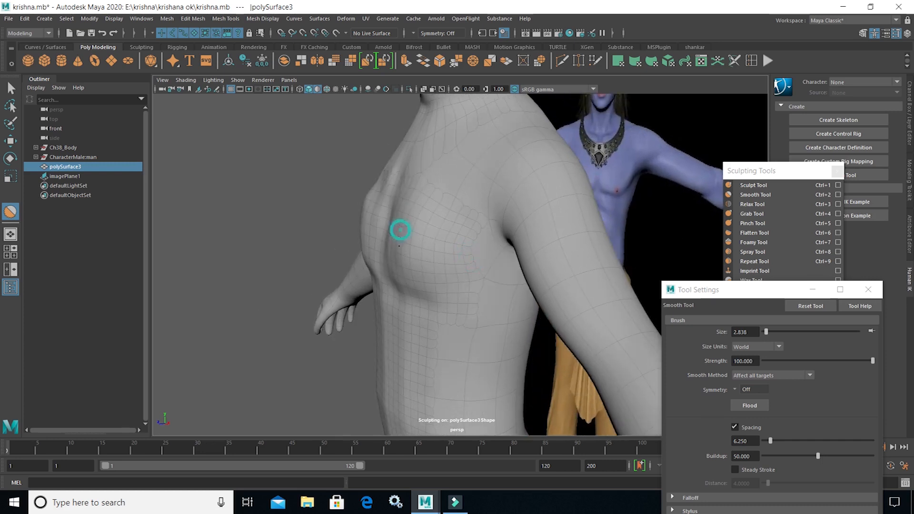
{"action": "mouse_move", "coordinate": [429, 298]}
{"action": "left_mouse_down", "text": "alt"}
{"action": "mouse_move", "coordinate": [394, 288]}
{"action": "mouse_move", "coordinate": [414, 316]}
{"action": "mouse_move", "coordinate": [371, 286]}
{"action": "left_mouse_up", "text": "alt"}
{"action": "mouse_move", "coordinate": [497, 302]}
{"action": "left_mouse_down", "text": "alt"}
{"action": "mouse_move", "coordinate": [506, 302]}
{"action": "mouse_move", "coordinate": [462, 329]}
{"action": "mouse_move", "coordinate": [287, 310]}
{"action": "mouse_move", "coordinate": [435, 327]}
{"action": "mouse_move", "coordinate": [429, 292]}
{"action": "left_mouse_up", "text": "alt"}
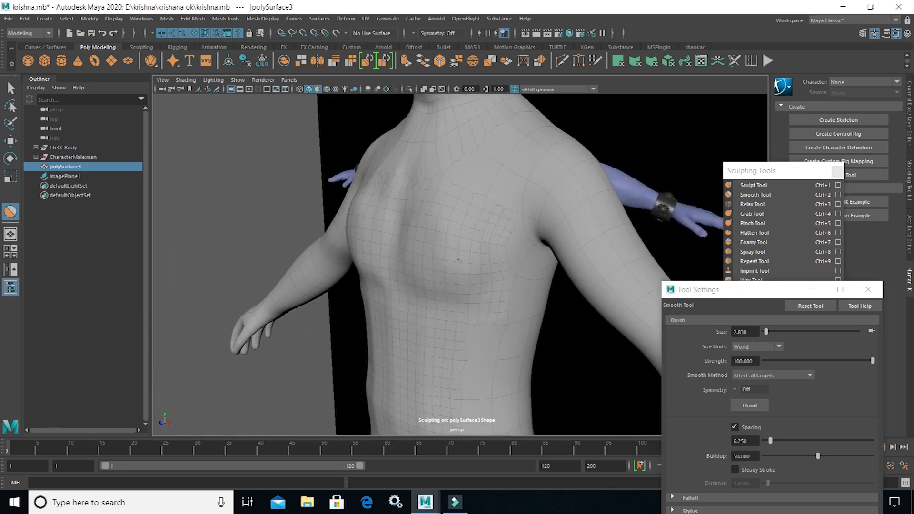
Enlarge the smoothing brush to 5.754 and soften the lower and outer edges of both pectorals
{"action": "mouse_move", "coordinate": [455, 238]}
{"action": "left_mouse_down"}
{"action": "mouse_move", "coordinate": [469, 256]}
{"action": "mouse_move", "coordinate": [490, 259]}
{"action": "left_mouse_up"}
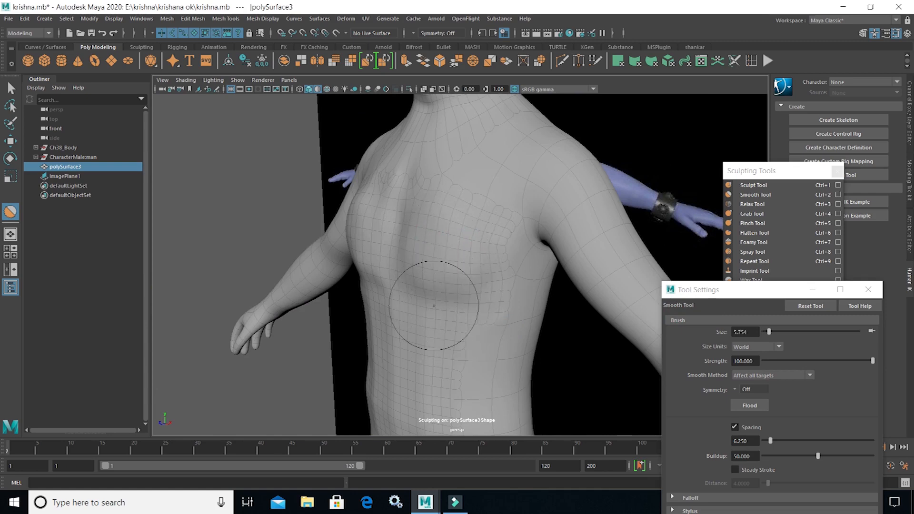
{"action": "left_click_drag", "start_coordinate": [480, 302], "coordinate": [590, 281], "text": "alt"}
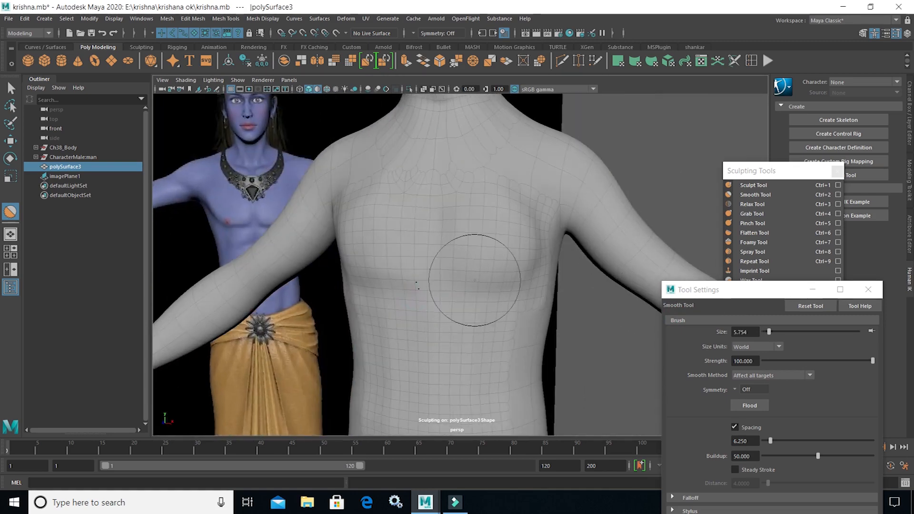
{"action": "left_click_drag", "start_coordinate": [475, 279], "coordinate": [512, 300], "text": "alt"}
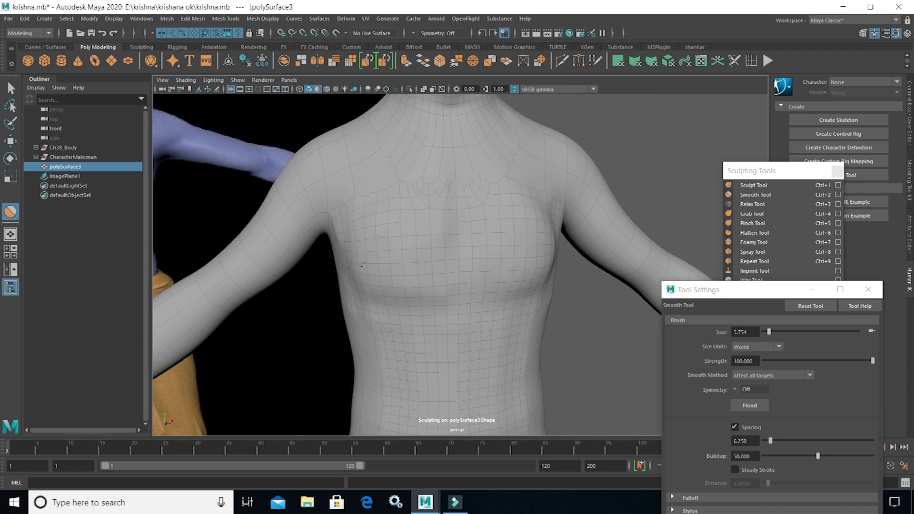
{"action": "mouse_move", "coordinate": [356, 253]}
{"action": "left_mouse_down"}
{"action": "mouse_move", "coordinate": [428, 299]}
{"action": "mouse_move", "coordinate": [376, 307]}
{"action": "left_mouse_up"}
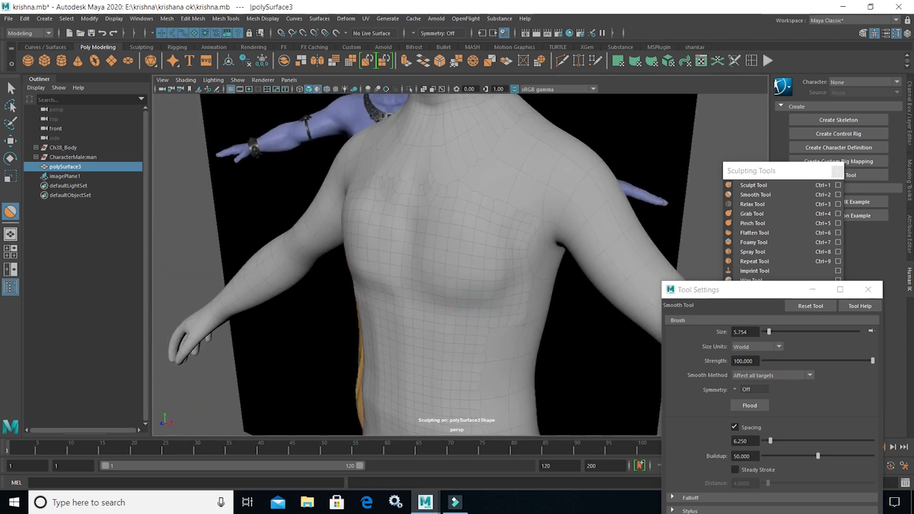
{"action": "left_click_drag", "start_coordinate": [488, 253], "coordinate": [507, 300]}
Smooth the crease beneath the character's right pectoral and blend it into the ribs
{"action": "mouse_move", "coordinate": [446, 309]}
{"action": "left_mouse_down", "text": "alt"}
{"action": "mouse_move", "coordinate": [279, 290]}
{"action": "mouse_move", "coordinate": [305, 296]}
{"action": "left_mouse_up", "text": "alt"}
{"action": "middle_click_drag", "start_coordinate": [416, 229], "coordinate": [398, 281], "text": "alt"}
{"action": "mouse_move", "coordinate": [347, 251]}
{"action": "left_mouse_down", "text": "alt"}
{"action": "mouse_move", "coordinate": [430, 305]}
{"action": "mouse_move", "coordinate": [338, 239]}
{"action": "mouse_move", "coordinate": [351, 236]}
{"action": "left_mouse_up", "text": "alt"}
{"action": "mouse_move", "coordinate": [393, 292]}
{"action": "left_mouse_down", "text": "alt"}
{"action": "mouse_move", "coordinate": [569, 265]}
{"action": "mouse_move", "coordinate": [590, 272]}
{"action": "left_mouse_up", "text": "alt"}
{"action": "mouse_move", "coordinate": [486, 253]}
{"action": "left_mouse_down"}
{"action": "mouse_move", "coordinate": [443, 284]}
{"action": "mouse_move", "coordinate": [639, 274]}
{"action": "mouse_move", "coordinate": [633, 289]}
{"action": "left_mouse_up"}
{"action": "left_click_drag", "start_coordinate": [487, 345], "coordinate": [594, 342], "text": "alt"}
{"action": "middle_click_drag", "start_coordinate": [487, 346], "coordinate": [442, 276], "text": "alt"}
{"action": "right_click_drag", "start_coordinate": [443, 275], "coordinate": [487, 301], "text": "alt"}
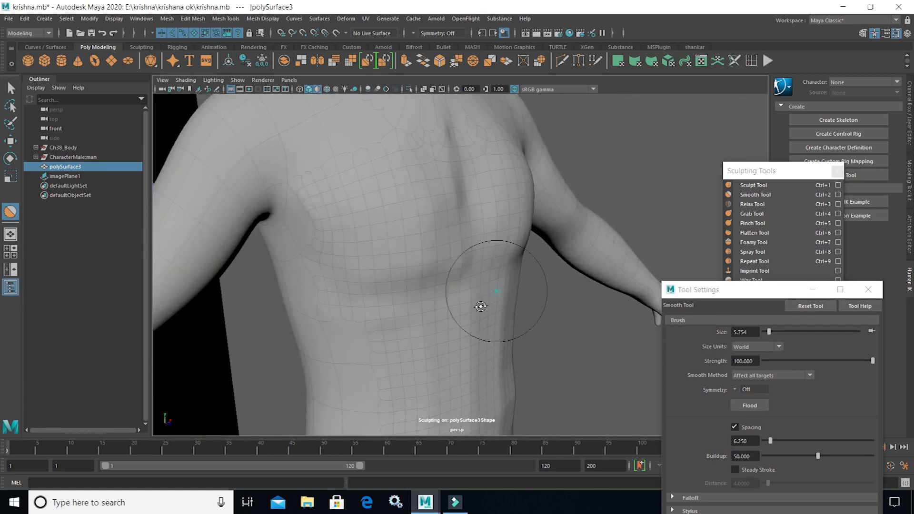
{"action": "left_click_drag", "start_coordinate": [487, 301], "coordinate": [525, 262], "text": "alt"}
{"action": "middle_click_drag", "start_coordinate": [467, 236], "coordinate": [475, 274], "text": "alt"}
{"action": "left_click_drag", "start_coordinate": [453, 219], "coordinate": [406, 302]}
{"action": "mouse_move", "coordinate": [484, 230]}
{"action": "left_mouse_down", "text": "alt"}
{"action": "mouse_move", "coordinate": [518, 216]}
{"action": "mouse_move", "coordinate": [553, 218]}
{"action": "left_mouse_up", "text": "alt"}
{"action": "left_click_drag", "start_coordinate": [472, 280], "coordinate": [428, 245], "text": "alt"}
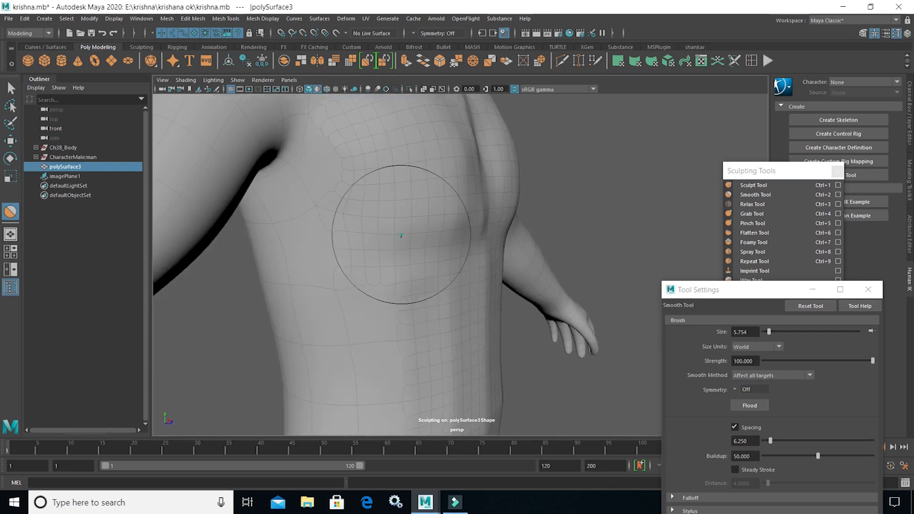
Smooth the rib area below the character's left pectoral and armpit
{"action": "left_click_drag", "start_coordinate": [604, 310], "coordinate": [443, 320], "text": "alt"}
{"action": "right_click_drag", "start_coordinate": [442, 320], "coordinate": [415, 298], "text": "alt"}
{"action": "left_click_drag", "start_coordinate": [490, 263], "coordinate": [505, 243]}
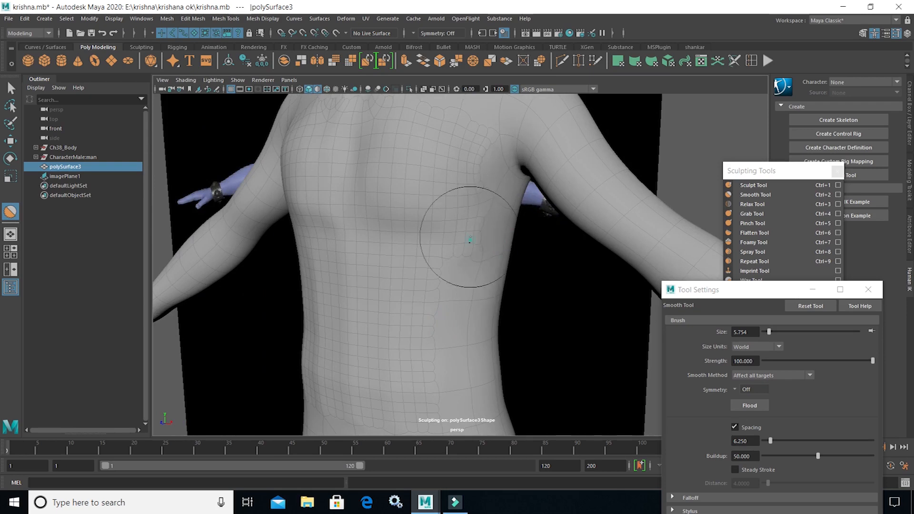
Compare the smoothed chest and abdomen with the reference figure from the front and at several distances
{"action": "right_click_drag", "start_coordinate": [470, 240], "coordinate": [429, 219], "text": "alt"}
{"action": "left_click_drag", "start_coordinate": [471, 284], "coordinate": [480, 328], "text": "alt"}
{"action": "middle_click_drag", "start_coordinate": [475, 272], "coordinate": [477, 304], "text": "alt"}
{"action": "left_click_drag", "start_coordinate": [401, 295], "coordinate": [529, 288], "text": "alt"}
{"action": "middle_click_drag", "start_coordinate": [431, 278], "coordinate": [480, 295], "text": "alt"}
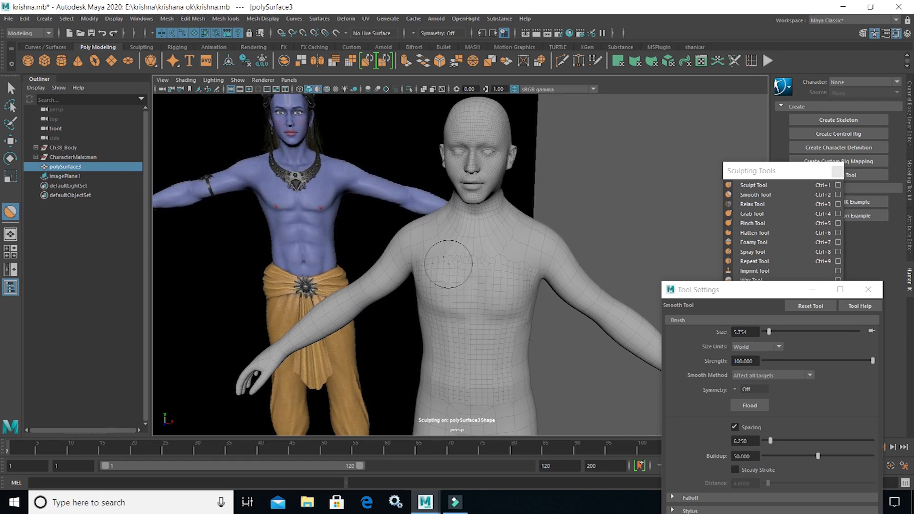
{"action": "mouse_move", "coordinate": [447, 261]}
{"action": "left_mouse_down", "text": "alt"}
{"action": "mouse_move", "coordinate": [259, 275]}
{"action": "mouse_move", "coordinate": [228, 265]}
{"action": "mouse_move", "coordinate": [435, 320]}
{"action": "mouse_move", "coordinate": [417, 318]}
{"action": "mouse_move", "coordinate": [619, 347]}
{"action": "mouse_move", "coordinate": [460, 338]}
{"action": "mouse_move", "coordinate": [550, 307]}
{"action": "mouse_move", "coordinate": [359, 341]}
{"action": "mouse_move", "coordinate": [411, 340]}
{"action": "mouse_move", "coordinate": [392, 288]}
{"action": "mouse_move", "coordinate": [586, 238]}
{"action": "mouse_move", "coordinate": [476, 253]}
{"action": "mouse_move", "coordinate": [465, 282]}
{"action": "mouse_move", "coordinate": [521, 266]}
{"action": "left_mouse_up", "text": "alt"}
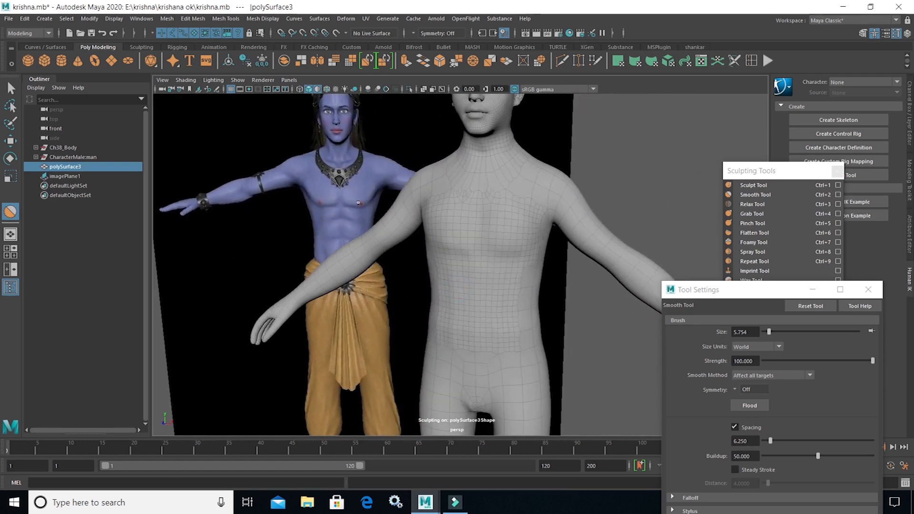
{"action": "mouse_move", "coordinate": [519, 252]}
{"action": "left_mouse_down", "text": "alt"}
{"action": "mouse_move", "coordinate": [500, 310]}
{"action": "mouse_move", "coordinate": [453, 294]}
{"action": "left_mouse_up", "text": "alt"}
{"action": "middle_click_drag", "start_coordinate": [453, 294], "coordinate": [521, 268], "text": "alt"}
{"action": "mouse_move", "coordinate": [485, 265]}
{"action": "right_mouse_down", "text": "alt"}
{"action": "mouse_move", "coordinate": [553, 294]}
{"action": "mouse_move", "coordinate": [575, 281]}
{"action": "right_mouse_up", "text": "alt"}
{"action": "middle_click_drag", "start_coordinate": [548, 277], "coordinate": [459, 302], "text": "alt"}
{"action": "scroll", "coordinate": [511, 282], "scroll_direction": "down", "scroll_amount": 3}
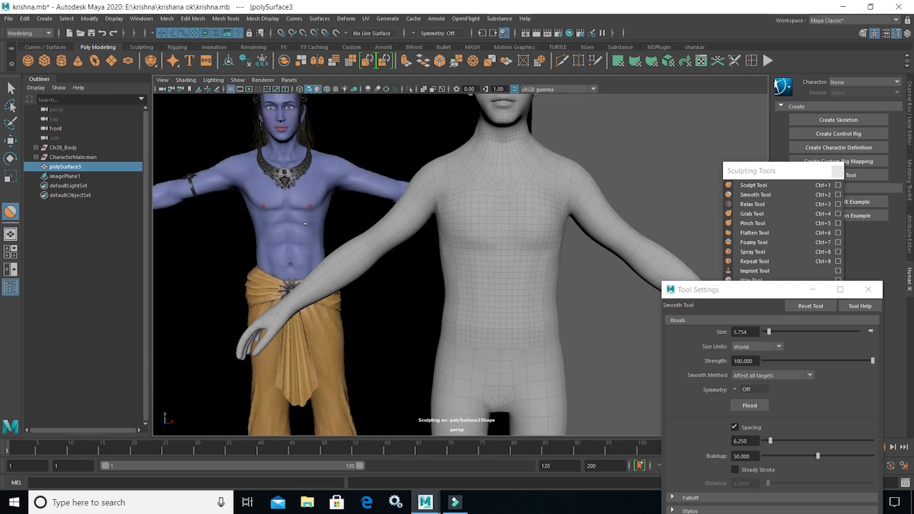
{"action": "scroll", "coordinate": [496, 281], "scroll_direction": "up", "scroll_amount": 2}
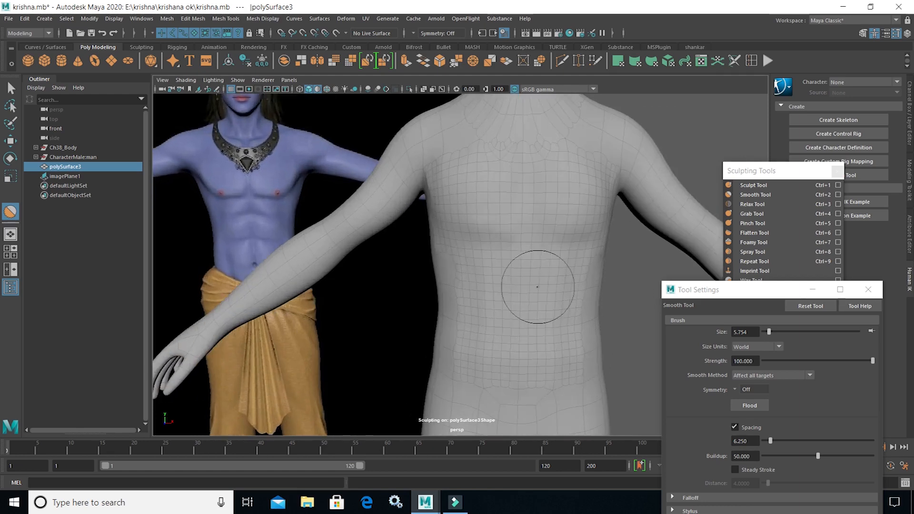
{"action": "scroll", "coordinate": [444, 283], "scroll_direction": "up", "scroll_amount": 1}
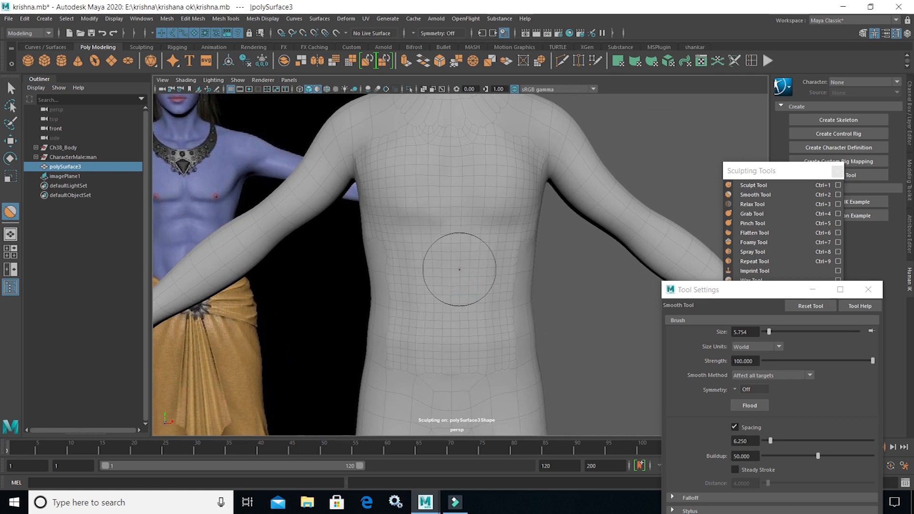
Switch to the Sculpt Tool with brush size 2.162 and turn Invert off
{"action": "key", "text": "b"}
{"action": "left_click_drag", "start_coordinate": [466, 271], "coordinate": [441, 255]}
{"action": "left_click_drag", "start_coordinate": [749, 296], "coordinate": [703, 237]}
{"action": "left_click", "coordinate": [754, 185]}
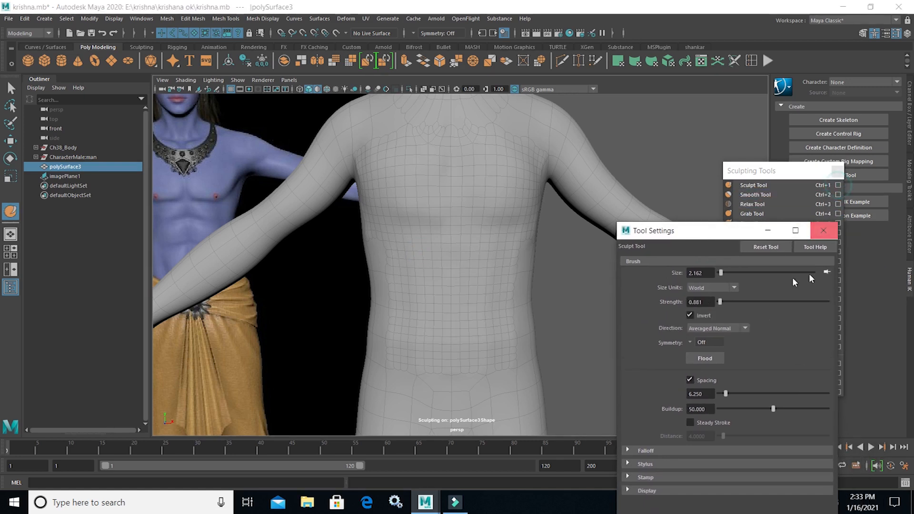
{"action": "left_click", "coordinate": [690, 315]}
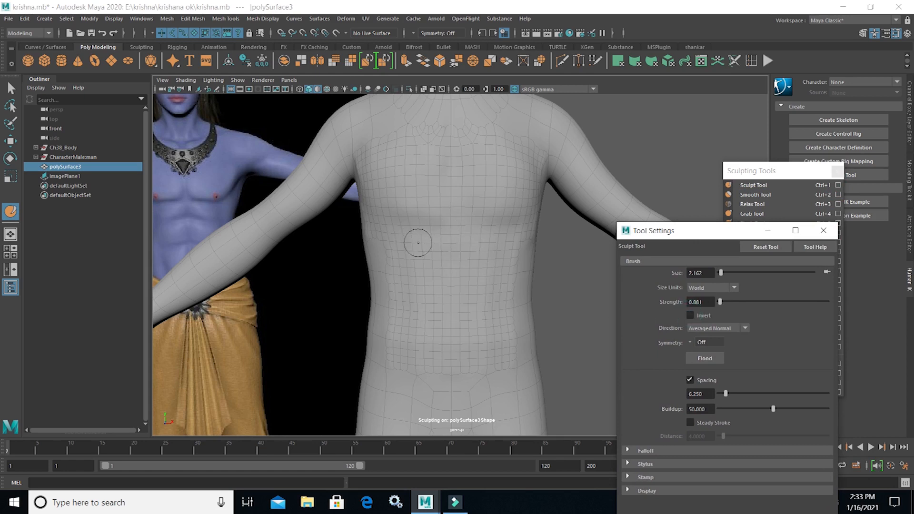
Undo a trial ridge sculpted across the upper abdomen and enlarge the brush to 3.131
{"action": "left_click_drag", "start_coordinate": [413, 241], "coordinate": [494, 243]}
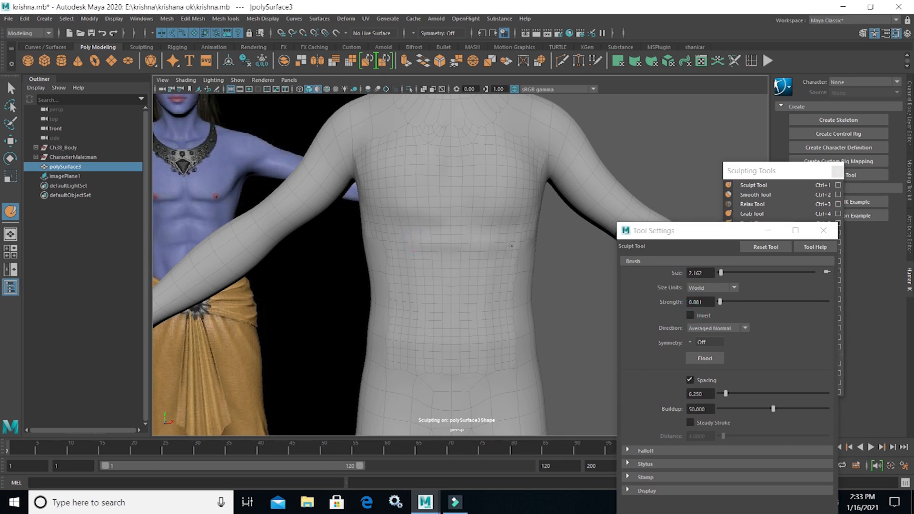
{"action": "key", "text": "ctrl+z"}
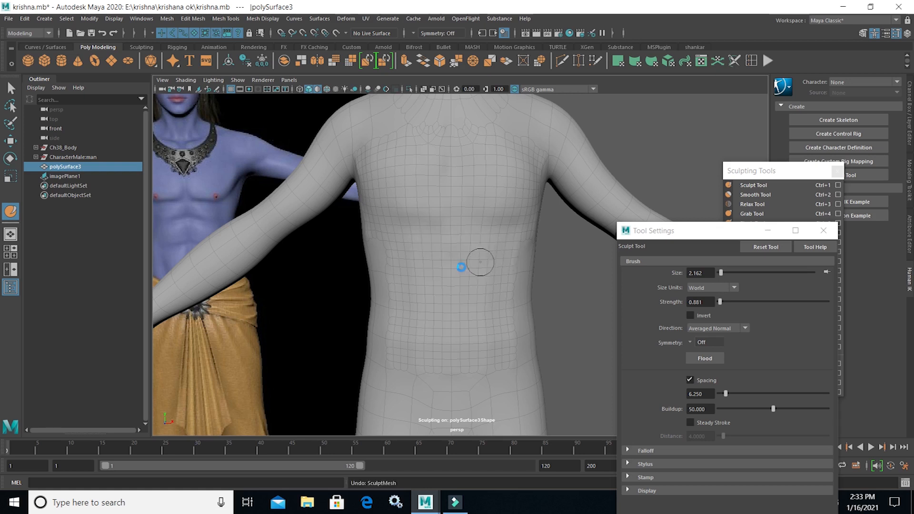
{"action": "key", "text": "b"}
{"action": "left_click_drag", "start_coordinate": [456, 264], "coordinate": [462, 264]}
Build up stacked horizontal muscle ridges across the abdomen in the front view with brush size 3.131
{"action": "key", "text": "space"}
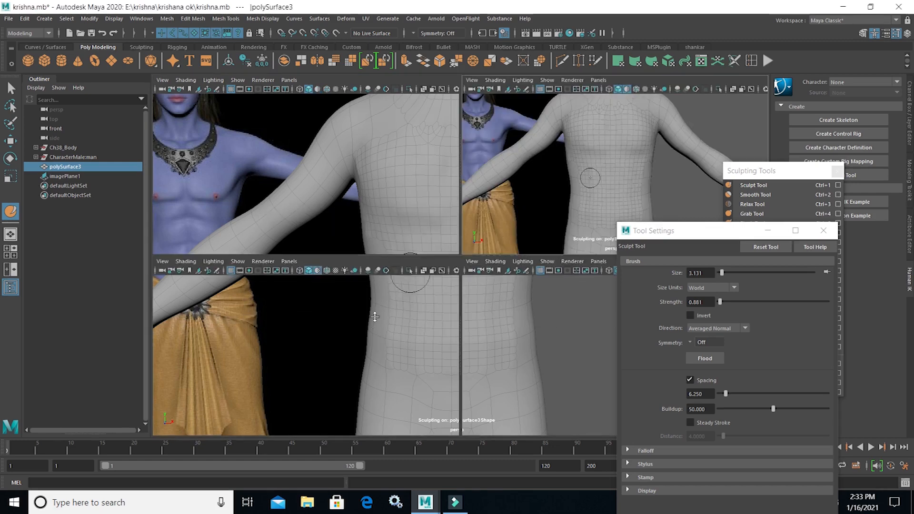
{"action": "key", "text": "space"}
{"action": "scroll", "coordinate": [493, 371], "scroll_direction": "up", "scroll_amount": 3}
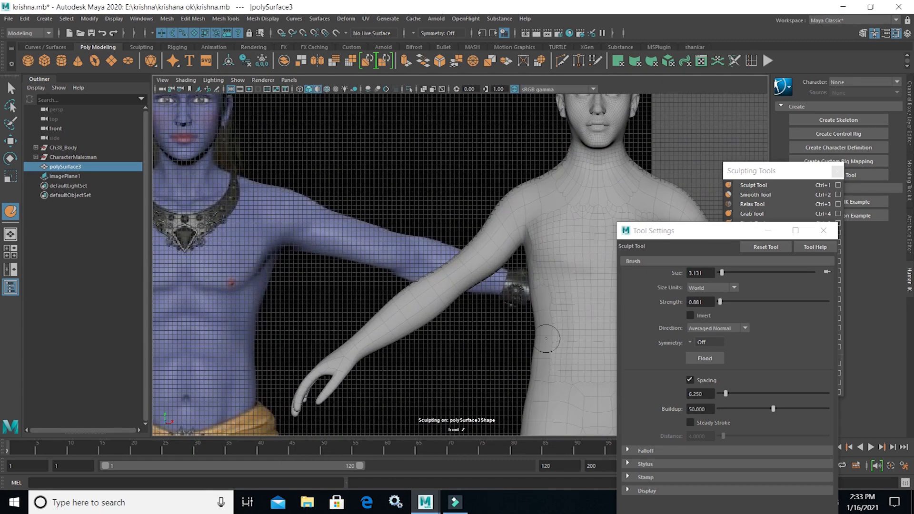
{"action": "middle_click_drag", "start_coordinate": [419, 300], "coordinate": [235, 222], "text": "alt"}
{"action": "scroll", "coordinate": [379, 243], "scroll_direction": "up", "scroll_amount": 3}
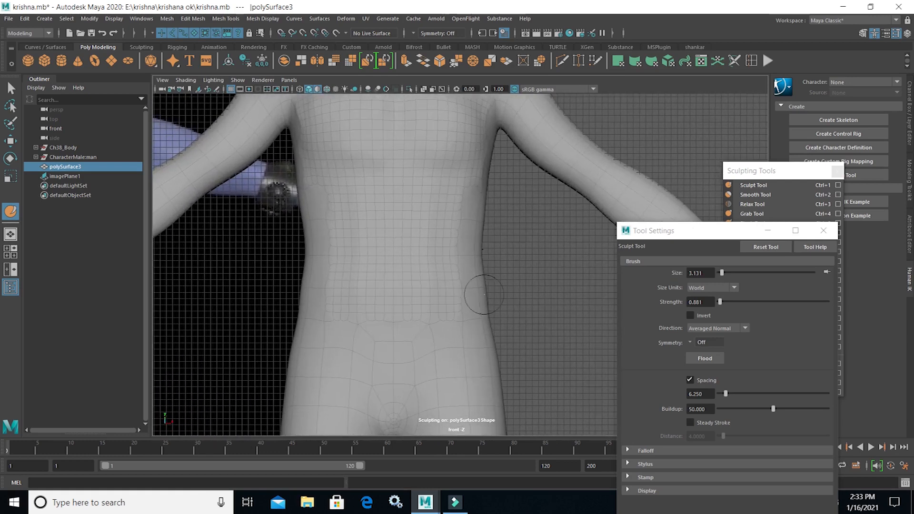
{"action": "middle_click_drag", "start_coordinate": [401, 227], "coordinate": [419, 242], "text": "alt"}
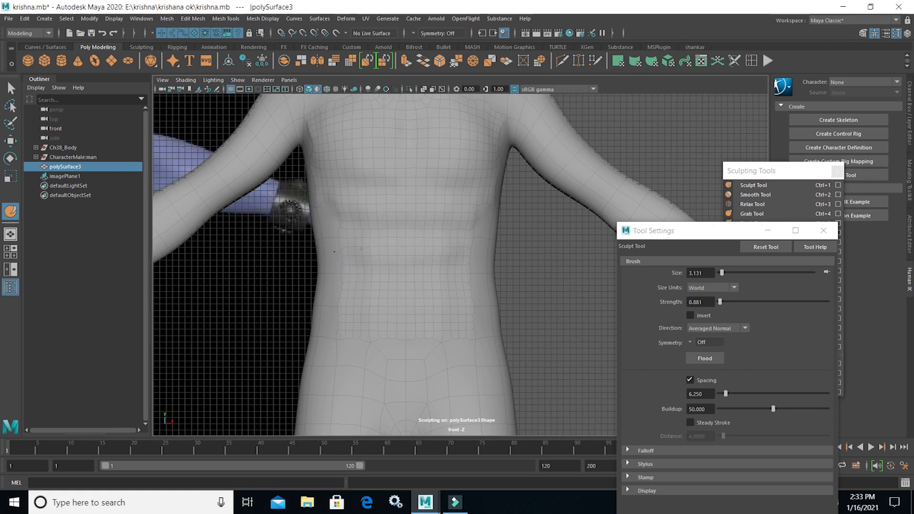
{"action": "scroll", "coordinate": [403, 257], "scroll_direction": "down", "scroll_amount": 10}
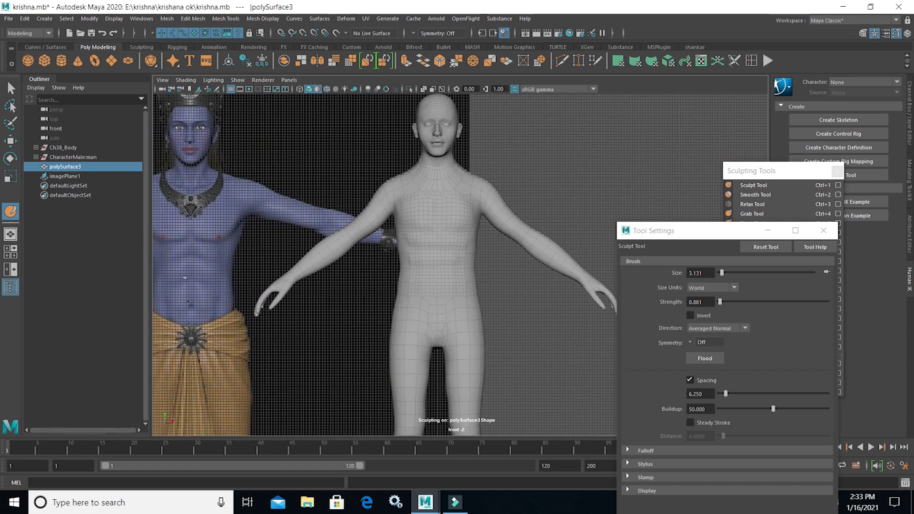
{"action": "scroll", "coordinate": [407, 276], "scroll_direction": "up", "scroll_amount": 8}
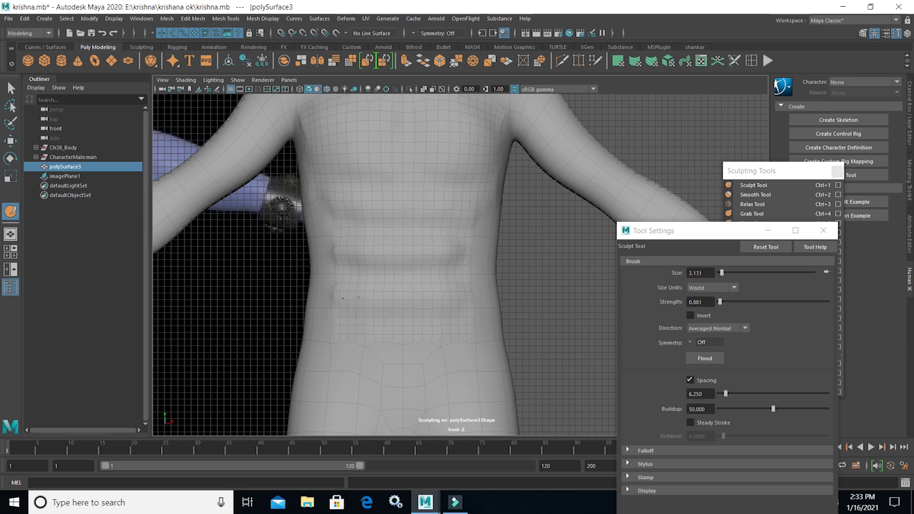
Examine the abdominal ridges in the perspective view beside the reference figure and from above
{"action": "key", "text": "space"}
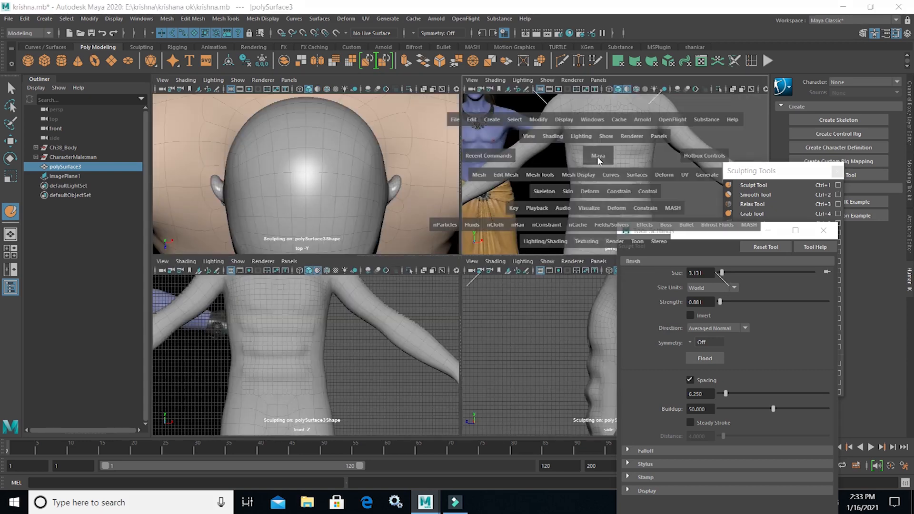
{"action": "key", "text": "space"}
{"action": "scroll", "coordinate": [385, 293], "scroll_direction": "down", "scroll_amount": 5}
{"action": "scroll", "coordinate": [428, 316], "scroll_direction": "up", "scroll_amount": 4}
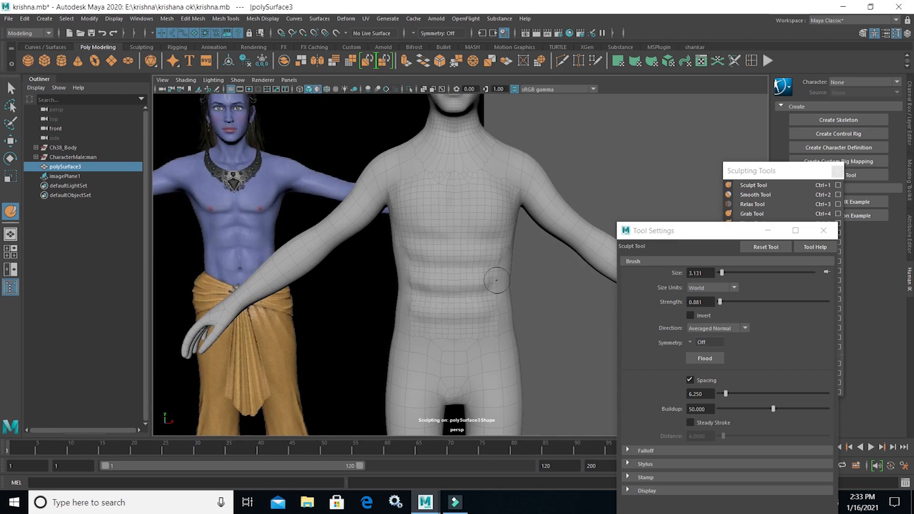
{"action": "mouse_move", "coordinate": [496, 279]}
{"action": "left_mouse_down", "text": "alt"}
{"action": "mouse_move", "coordinate": [408, 444]}
{"action": "mouse_move", "coordinate": [381, 442]}
{"action": "mouse_move", "coordinate": [490, 307]}
{"action": "mouse_move", "coordinate": [476, 271]}
{"action": "left_mouse_up", "text": "alt"}
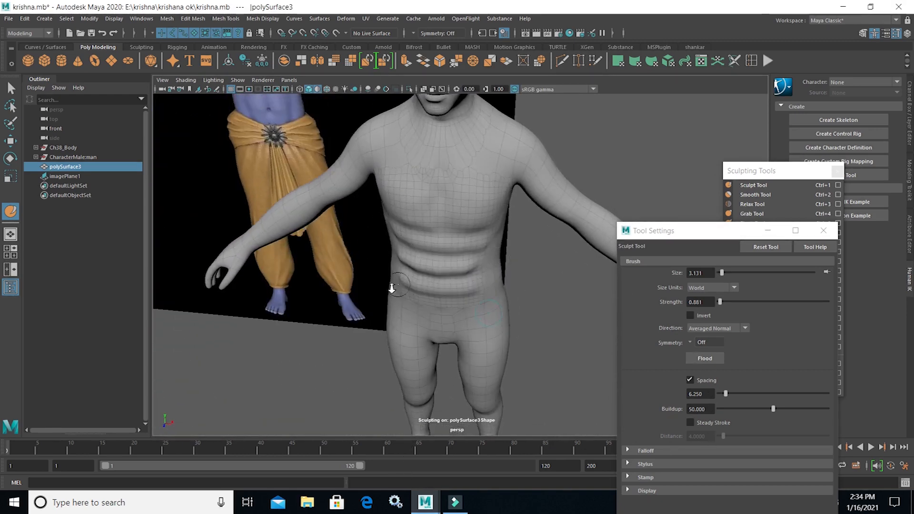
{"action": "right_click_drag", "start_coordinate": [361, 297], "coordinate": [502, 312], "text": "alt"}
{"action": "left_click_drag", "start_coordinate": [405, 318], "coordinate": [442, 328], "text": "alt"}
{"action": "scroll", "coordinate": [405, 319], "scroll_direction": "up", "scroll_amount": 1}
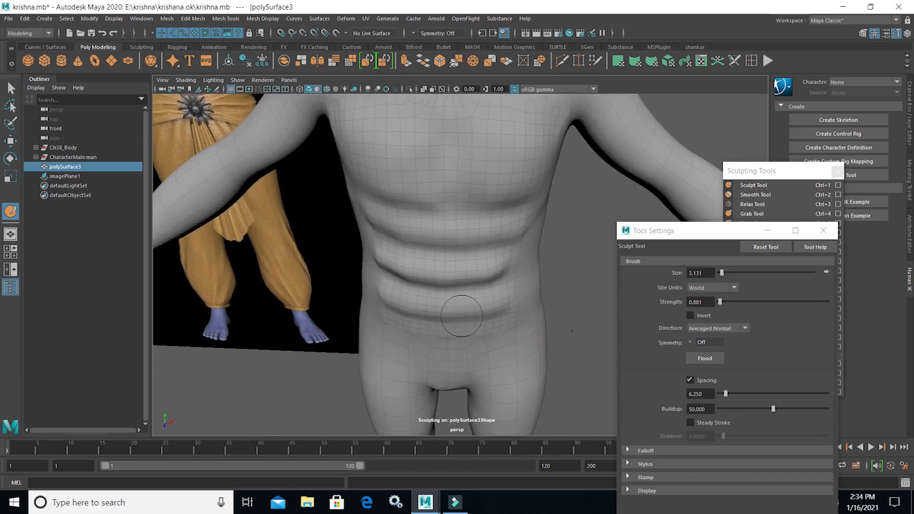
Turn on Invert for the Sculpt Tool to carve inward on the abdomen
{"action": "left_click", "coordinate": [690, 315]}
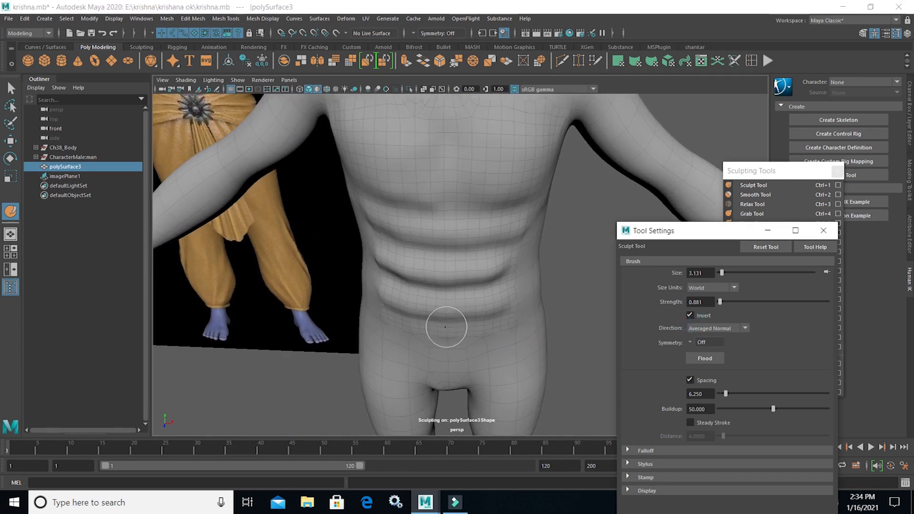
{"action": "left_click_drag", "start_coordinate": [446, 328], "coordinate": [461, 260], "text": "alt"}
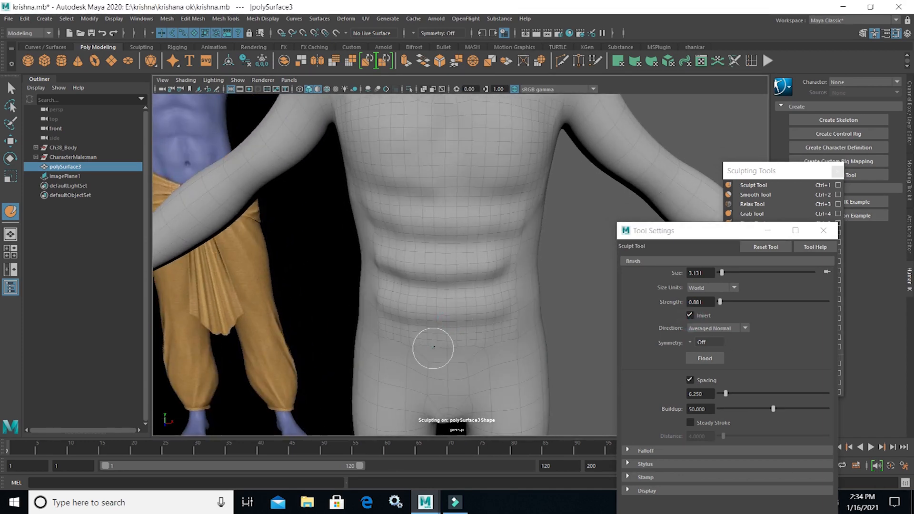
{"action": "left_click_drag", "start_coordinate": [431, 347], "coordinate": [394, 330], "text": "alt"}
{"action": "mouse_move", "coordinate": [363, 280]}
{"action": "left_mouse_down", "text": "alt"}
{"action": "mouse_move", "coordinate": [438, 305]}
{"action": "mouse_move", "coordinate": [447, 285]}
{"action": "left_mouse_up", "text": "alt"}
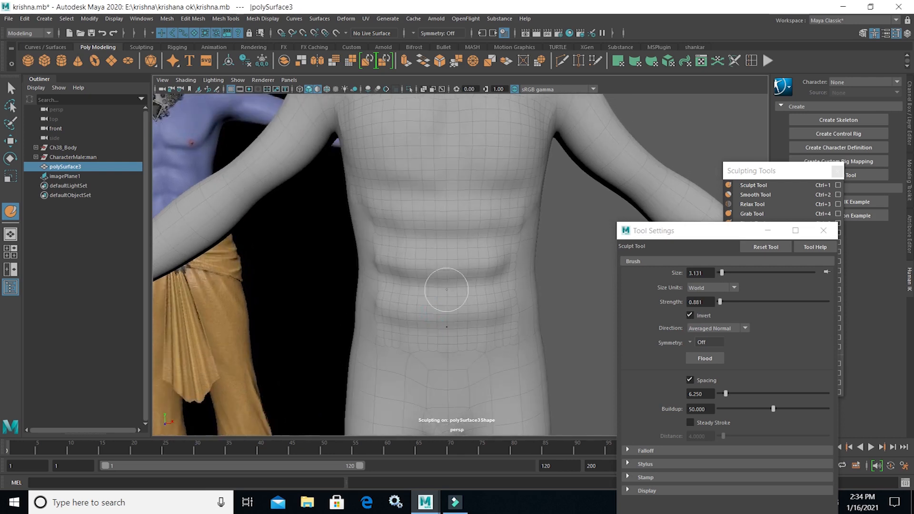
Try carving a vertical groove down the middle of the abdomen with brush size 3.131
{"action": "left_click", "coordinate": [444, 334]}
{"action": "left_click", "coordinate": [438, 327]}
{"action": "left_click", "coordinate": [439, 321]}
{"action": "left_click", "coordinate": [442, 277]}
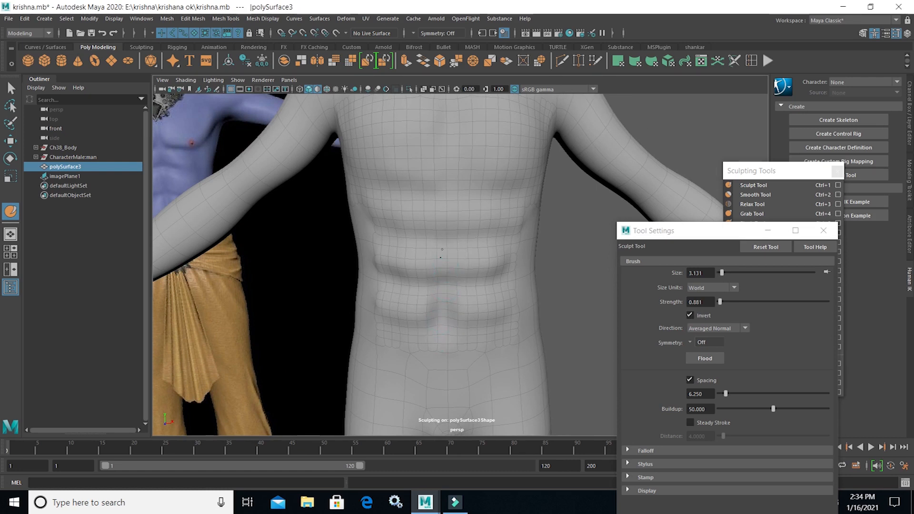
{"action": "scroll", "coordinate": [447, 282], "scroll_direction": "down", "scroll_amount": 1}
{"action": "key", "text": "ctrl+z"}
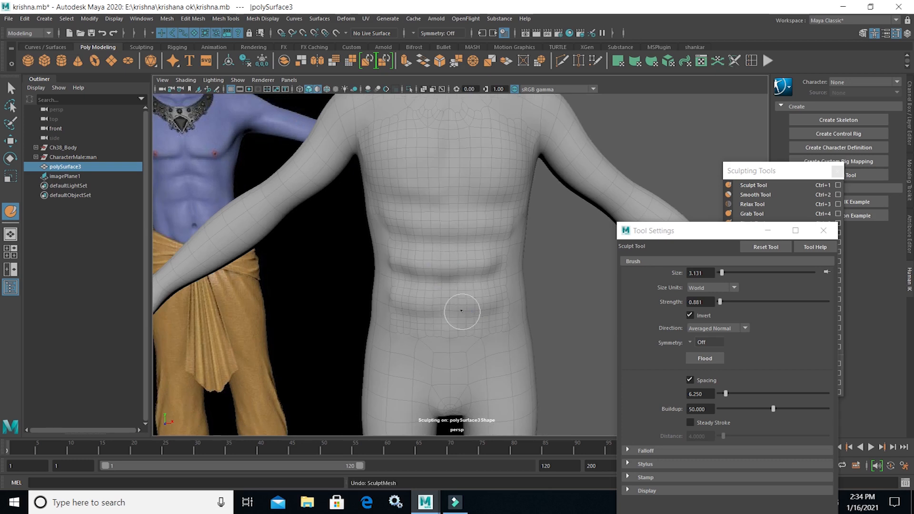
Reduce the brush size to 1.385 and carve a vertical centre groove through the abdominal ridges
{"action": "key", "text": "b"}
{"action": "mouse_move", "coordinate": [455, 303]}
{"action": "left_mouse_down"}
{"action": "mouse_move", "coordinate": [443, 304]}
{"action": "mouse_move", "coordinate": [452, 317]}
{"action": "left_mouse_up"}
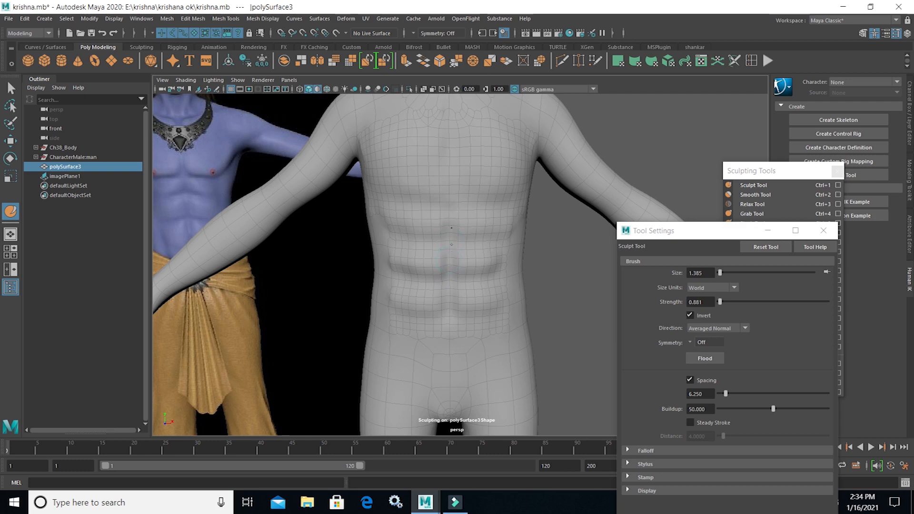
Examine the carved abdomen from several angles and compare it with the reference figure
{"action": "scroll", "coordinate": [493, 300], "scroll_direction": "down", "scroll_amount": 6}
{"action": "left_click_drag", "start_coordinate": [489, 333], "coordinate": [636, 339], "text": "alt"}
{"action": "scroll", "coordinate": [479, 301], "scroll_direction": "up", "scroll_amount": 2}
{"action": "middle_click_drag", "start_coordinate": [479, 301], "coordinate": [537, 234], "text": "alt"}
{"action": "mouse_move", "coordinate": [536, 233]}
{"action": "left_mouse_down", "text": "alt"}
{"action": "mouse_move", "coordinate": [490, 265]}
{"action": "mouse_move", "coordinate": [602, 343]}
{"action": "mouse_move", "coordinate": [374, 363]}
{"action": "mouse_move", "coordinate": [241, 341]}
{"action": "left_mouse_up", "text": "alt"}
{"action": "scroll", "coordinate": [466, 298], "scroll_direction": "down", "scroll_amount": 5}
{"action": "left_click_drag", "start_coordinate": [440, 287], "coordinate": [416, 259], "text": "alt"}
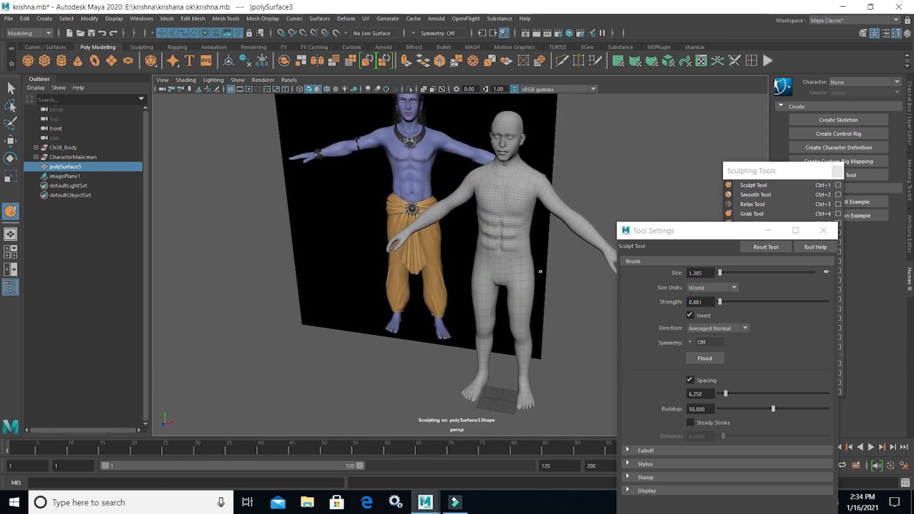
{"action": "scroll", "coordinate": [485, 307], "scroll_direction": "up", "scroll_amount": 4}
{"action": "left_click_drag", "start_coordinate": [496, 308], "coordinate": [446, 252], "text": "alt"}
{"action": "scroll", "coordinate": [445, 252], "scroll_direction": "up", "scroll_amount": 1}
{"action": "scroll", "coordinate": [447, 254], "scroll_direction": "up", "scroll_amount": 4}
{"action": "middle_click_drag", "start_coordinate": [457, 268], "coordinate": [423, 275], "text": "alt"}
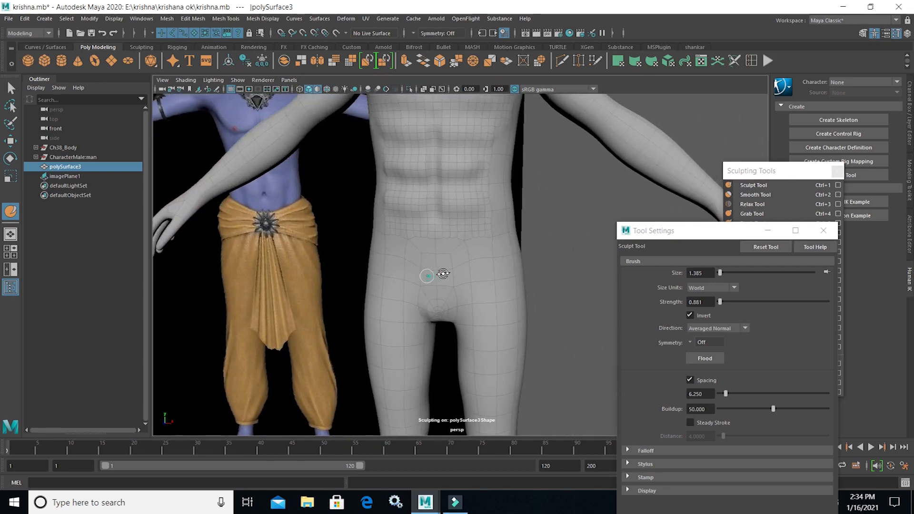
{"action": "scroll", "coordinate": [438, 273], "scroll_direction": "down", "scroll_amount": 2}
{"action": "middle_click_drag", "start_coordinate": [361, 269], "coordinate": [374, 293], "text": "alt"}
{"action": "left_click_drag", "start_coordinate": [332, 293], "coordinate": [341, 294], "text": "alt"}
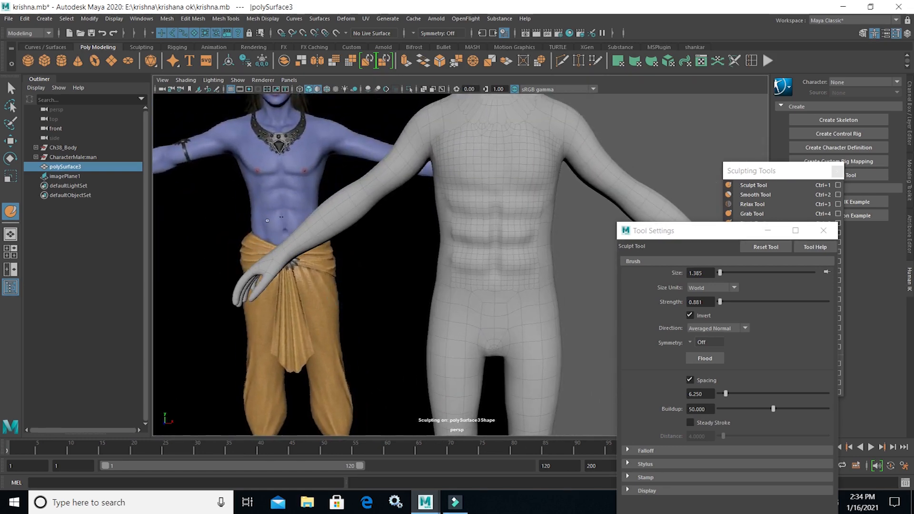
Turn off Invert and build up a thin horizontal ridge across the lower abdomen with brush size 1.385
{"action": "middle_click_drag", "start_coordinate": [485, 307], "coordinate": [429, 247], "text": "alt"}
{"action": "scroll", "coordinate": [428, 247], "scroll_direction": "up", "scroll_amount": 4}
{"action": "middle_click_drag", "start_coordinate": [508, 283], "coordinate": [488, 304], "text": "alt"}
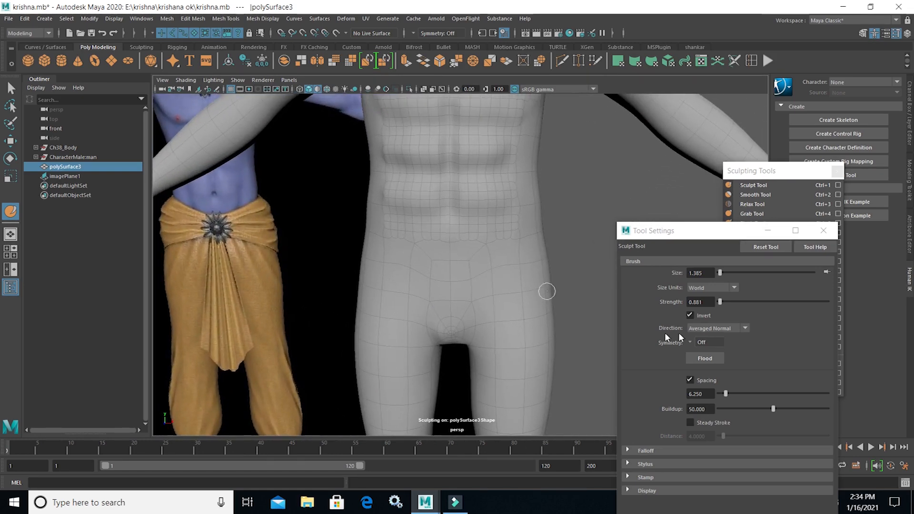
{"action": "left_click", "coordinate": [689, 315]}
{"action": "left_click_drag", "start_coordinate": [467, 217], "coordinate": [468, 218]}
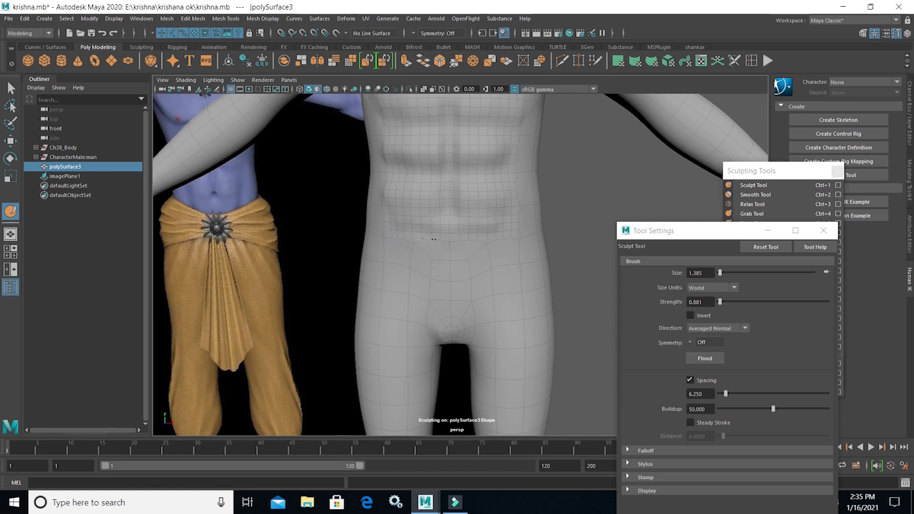
{"action": "left_click_drag", "start_coordinate": [425, 300], "coordinate": [567, 404], "text": "alt"}
{"action": "left_click_drag", "start_coordinate": [484, 330], "coordinate": [313, 318], "text": "alt"}
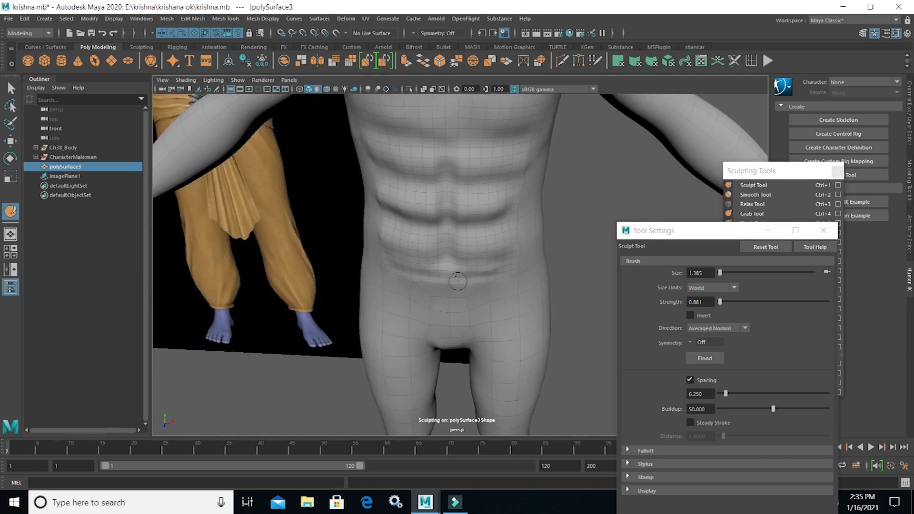
{"action": "left_click_drag", "start_coordinate": [458, 278], "coordinate": [421, 272]}
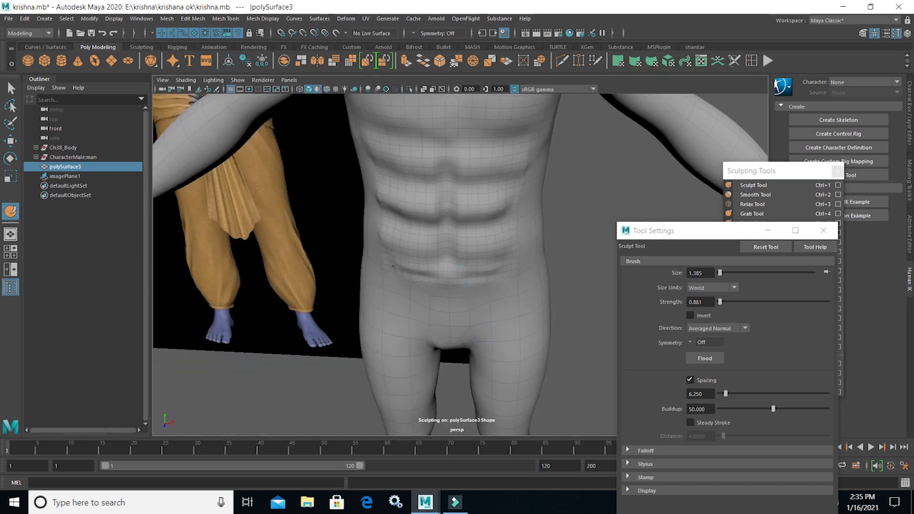
Check the abdominal profile from the side and from the front beside the reference figure
{"action": "mouse_move", "coordinate": [470, 297]}
{"action": "left_mouse_down", "text": "alt"}
{"action": "mouse_move", "coordinate": [485, 310]}
{"action": "mouse_move", "coordinate": [346, 241]}
{"action": "mouse_move", "coordinate": [169, 241]}
{"action": "mouse_move", "coordinate": [312, 228]}
{"action": "mouse_move", "coordinate": [213, 253]}
{"action": "mouse_move", "coordinate": [233, 244]}
{"action": "mouse_move", "coordinate": [330, 341]}
{"action": "mouse_move", "coordinate": [408, 333]}
{"action": "left_mouse_up", "text": "alt"}
{"action": "scroll", "coordinate": [408, 333], "scroll_direction": "down", "scroll_amount": 4}
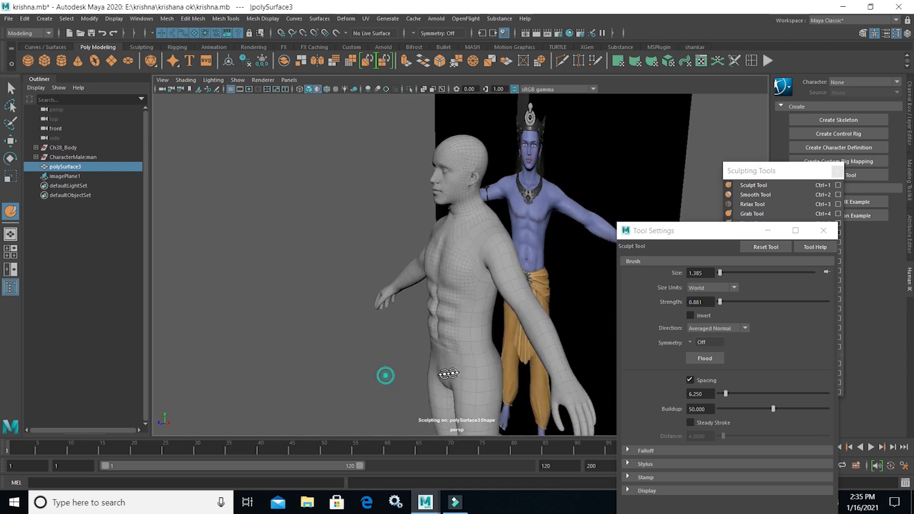
{"action": "left_click_drag", "start_coordinate": [385, 374], "coordinate": [454, 309], "text": "alt"}
{"action": "middle_click_drag", "start_coordinate": [454, 309], "coordinate": [464, 272], "text": "alt"}
{"action": "scroll", "coordinate": [476, 337], "scroll_direction": "up", "scroll_amount": 3}
{"action": "left_click_drag", "start_coordinate": [387, 336], "coordinate": [619, 333], "text": "alt"}
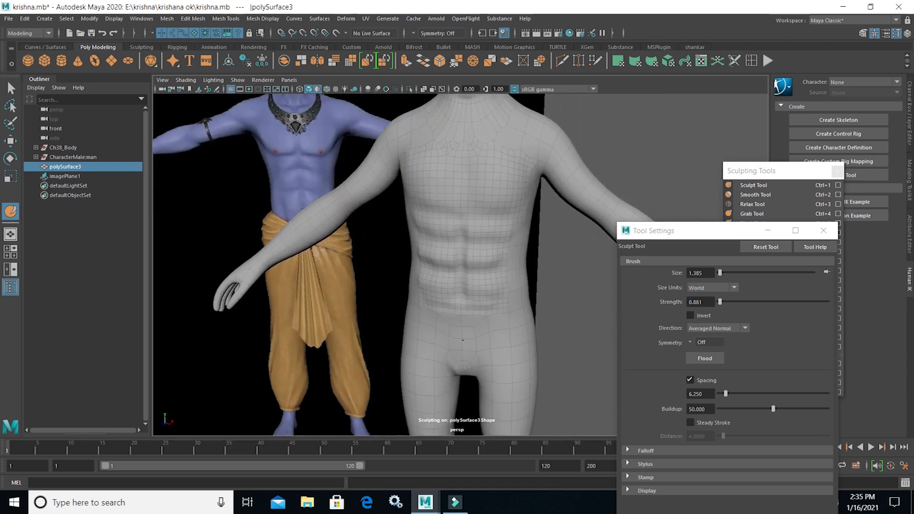
{"action": "left_click_drag", "start_coordinate": [451, 348], "coordinate": [486, 328], "text": "alt"}
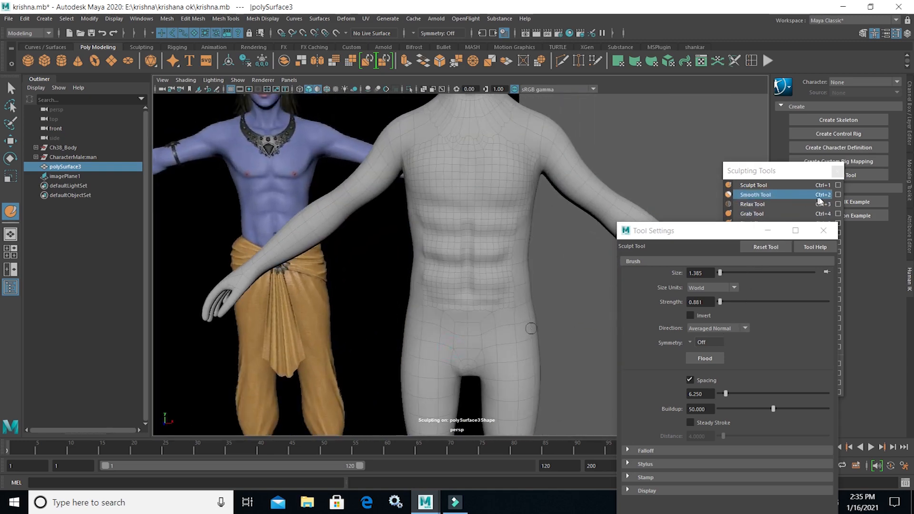
Enlarge the brush to 6.647 and relax the abdominal muscles with the Relax Tool at strength 100
{"action": "left_click", "coordinate": [838, 195]}
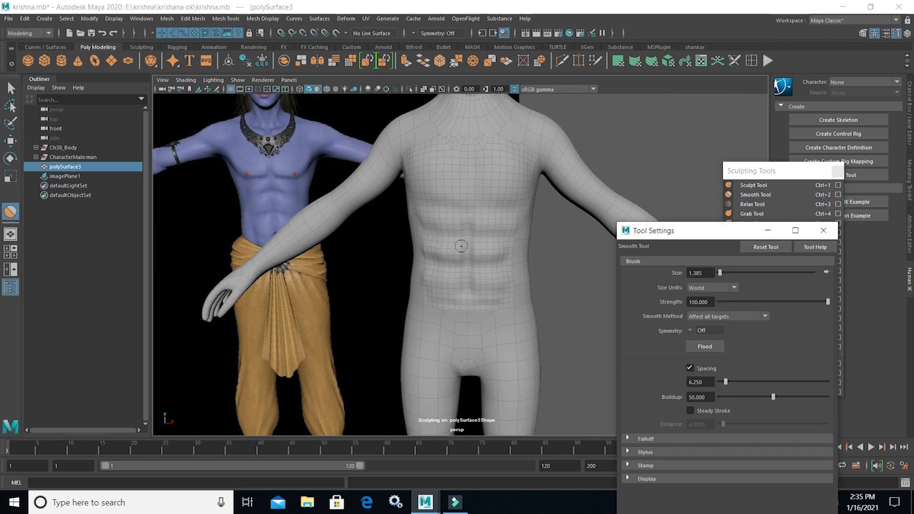
{"action": "key", "text": "b"}
{"action": "left_click_drag", "start_coordinate": [461, 246], "coordinate": [496, 255]}
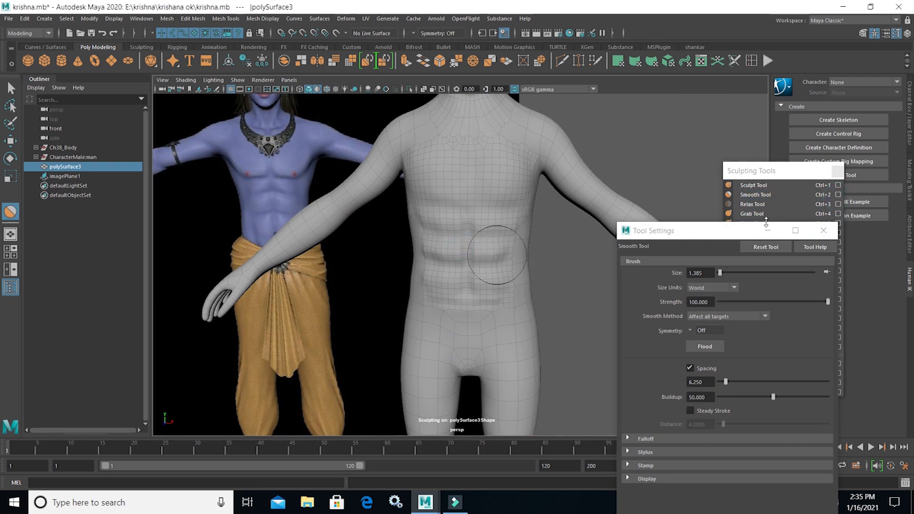
{"action": "left_click", "coordinate": [775, 204]}
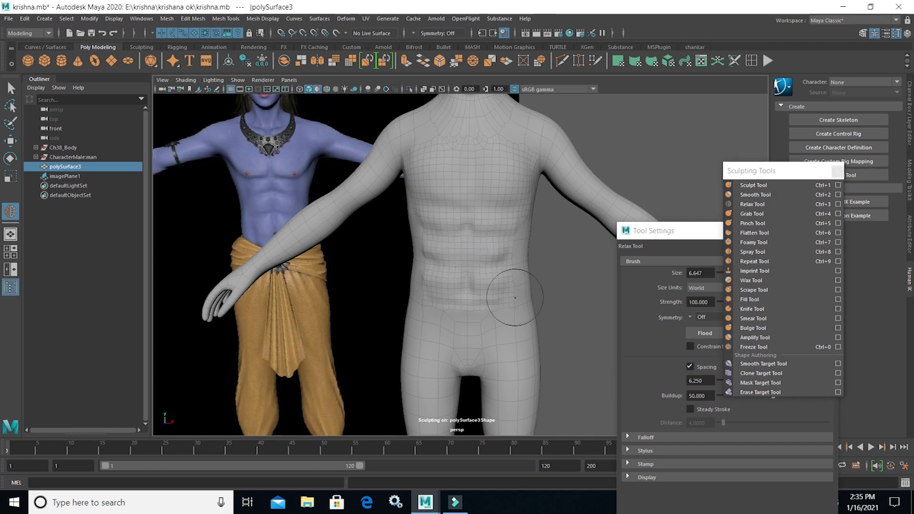
{"action": "scroll", "coordinate": [485, 302], "scroll_direction": "up", "scroll_amount": 2}
{"action": "mouse_move", "coordinate": [418, 317]}
{"action": "left_mouse_down", "text": "alt"}
{"action": "mouse_move", "coordinate": [465, 295]}
{"action": "mouse_move", "coordinate": [475, 310]}
{"action": "mouse_move", "coordinate": [448, 303]}
{"action": "mouse_move", "coordinate": [454, 284]}
{"action": "left_mouse_up", "text": "alt"}
{"action": "left_click_drag", "start_coordinate": [445, 214], "coordinate": [450, 259]}
{"action": "left_click_drag", "start_coordinate": [503, 308], "coordinate": [307, 318], "text": "alt"}
{"action": "left_click_drag", "start_coordinate": [450, 324], "coordinate": [486, 271], "text": "alt"}
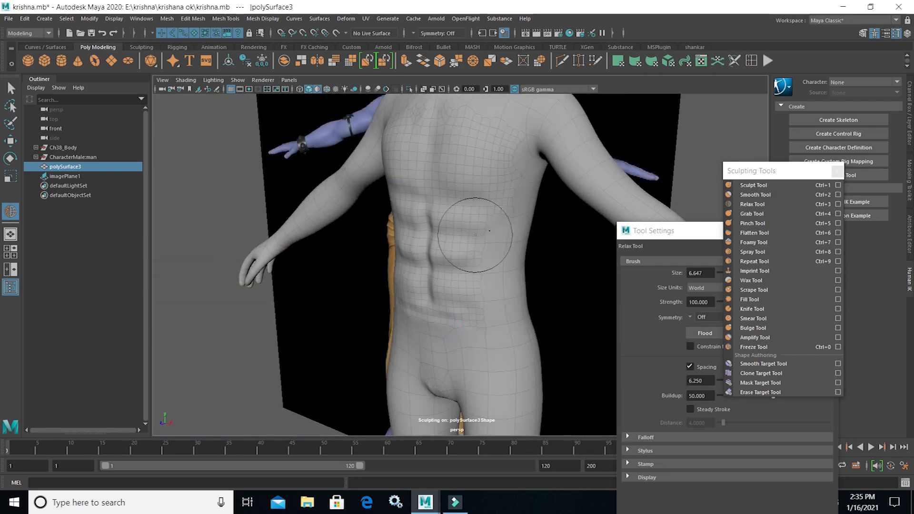
{"action": "left_click_drag", "start_coordinate": [453, 347], "coordinate": [572, 300], "text": "alt"}
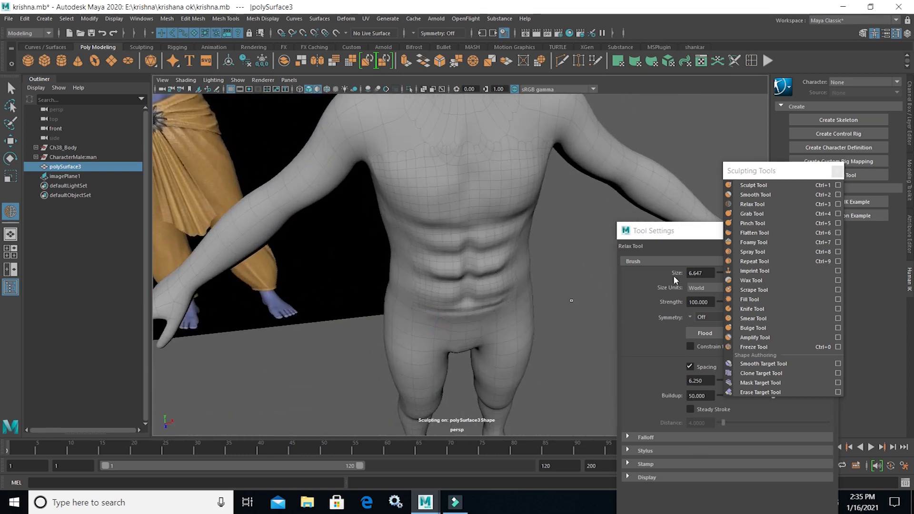
Switch to the Smooth Tool at strength 12.335 and soften the abdominal ridges with brush size 6.647
{"action": "left_click", "coordinate": [837, 198]}
{"action": "left_click_drag", "start_coordinate": [469, 304], "coordinate": [412, 277], "text": "alt"}
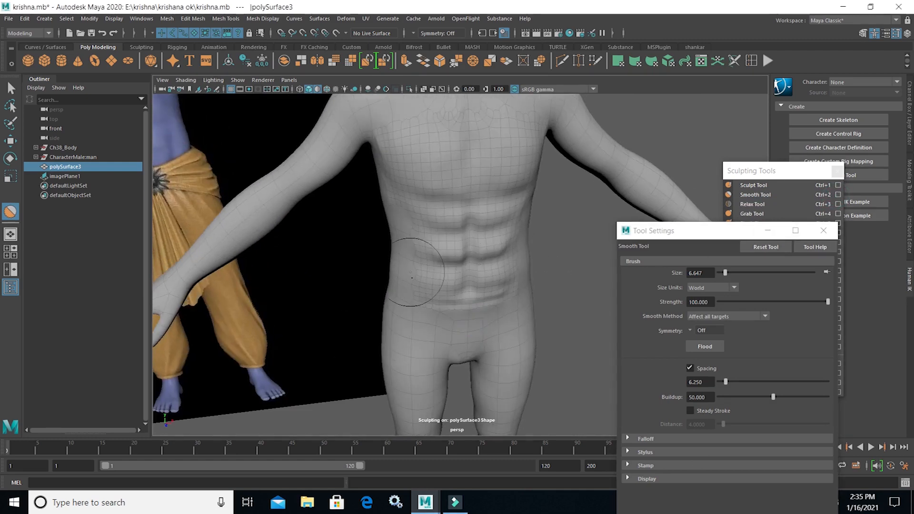
{"action": "right_click_drag", "start_coordinate": [412, 274], "coordinate": [496, 308], "text": "alt"}
{"action": "left_click_drag", "start_coordinate": [495, 308], "coordinate": [466, 299], "text": "alt"}
{"action": "left_click", "coordinate": [732, 302]}
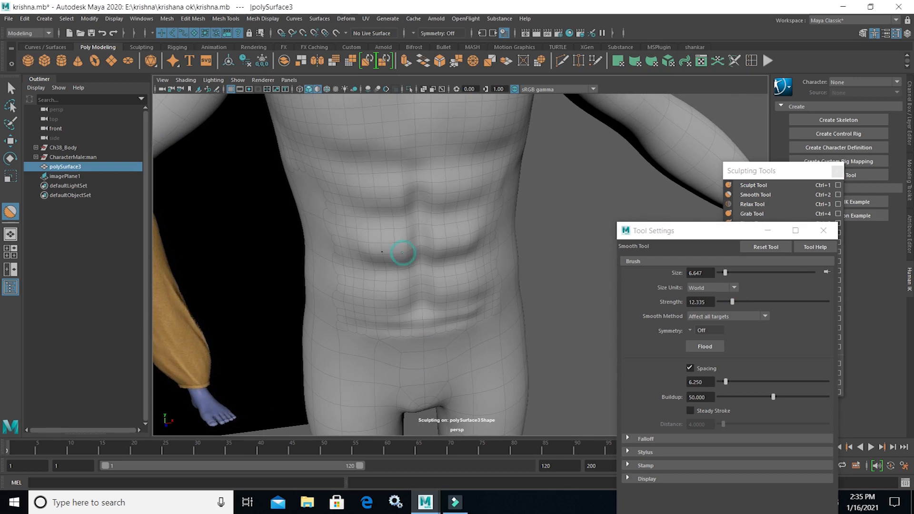
{"action": "mouse_move", "coordinate": [401, 249]}
{"action": "left_mouse_down"}
{"action": "mouse_move", "coordinate": [364, 256]}
{"action": "mouse_move", "coordinate": [424, 262]}
{"action": "left_mouse_up"}
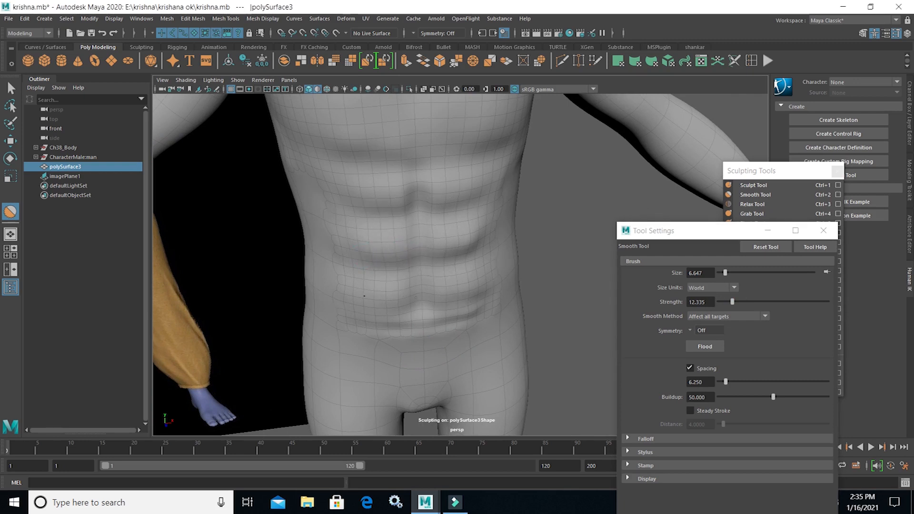
{"action": "mouse_move", "coordinate": [463, 232]}
{"action": "left_mouse_down"}
{"action": "mouse_move", "coordinate": [470, 231]}
{"action": "mouse_move", "coordinate": [419, 201]}
{"action": "mouse_move", "coordinate": [367, 212]}
{"action": "left_mouse_up"}
Examine the softened abdomen and whole torso from several angles against the reference figure
{"action": "scroll", "coordinate": [423, 251], "scroll_direction": "down", "scroll_amount": 5}
{"action": "left_click_drag", "start_coordinate": [423, 250], "coordinate": [394, 247], "text": "alt"}
{"action": "right_click_drag", "start_coordinate": [394, 247], "coordinate": [398, 303], "text": "alt"}
{"action": "left_click_drag", "start_coordinate": [397, 303], "coordinate": [566, 299], "text": "alt"}
{"action": "middle_click_drag", "start_coordinate": [412, 309], "coordinate": [442, 298], "text": "alt"}
{"action": "right_click_drag", "start_coordinate": [419, 279], "coordinate": [503, 285], "text": "alt"}
{"action": "middle_click_drag", "start_coordinate": [481, 317], "coordinate": [442, 378], "text": "alt"}
{"action": "left_click_drag", "start_coordinate": [458, 365], "coordinate": [464, 360], "text": "alt"}
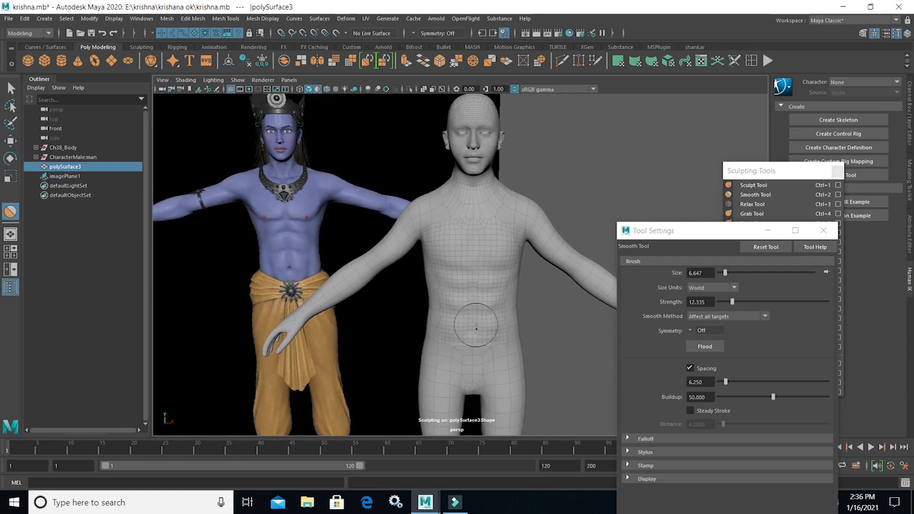
{"action": "right_click_drag", "start_coordinate": [476, 326], "coordinate": [405, 315], "text": "alt"}
{"action": "middle_click_drag", "start_coordinate": [480, 333], "coordinate": [480, 306], "text": "alt"}
{"action": "left_click_drag", "start_coordinate": [480, 306], "coordinate": [481, 316], "text": "alt"}
{"action": "mouse_move", "coordinate": [353, 270]}
{"action": "right_mouse_down", "text": "alt"}
{"action": "mouse_move", "coordinate": [392, 281]}
{"action": "mouse_move", "coordinate": [343, 271]}
{"action": "right_mouse_up", "text": "alt"}
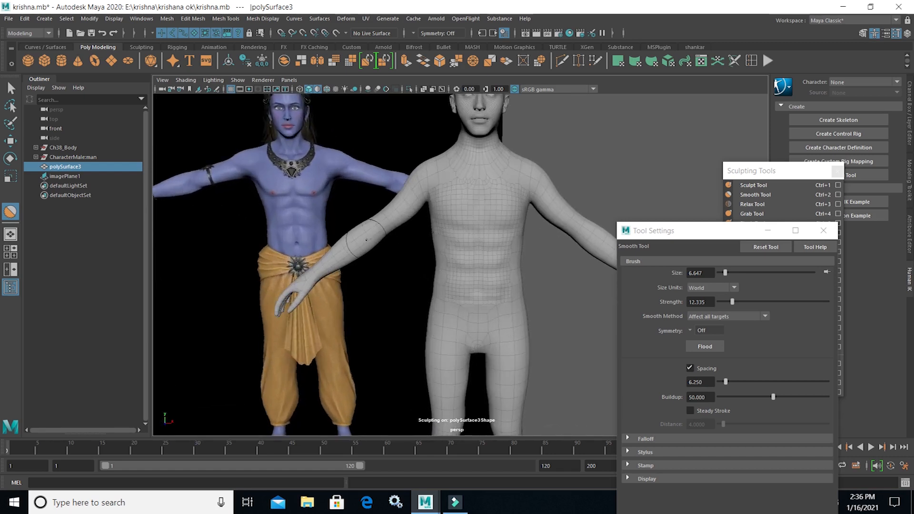
{"action": "left_click_drag", "start_coordinate": [526, 252], "coordinate": [588, 431], "text": "alt"}
{"action": "right_click_drag", "start_coordinate": [481, 321], "coordinate": [513, 320], "text": "alt"}
{"action": "middle_click_drag", "start_coordinate": [513, 319], "coordinate": [484, 364], "text": "alt"}
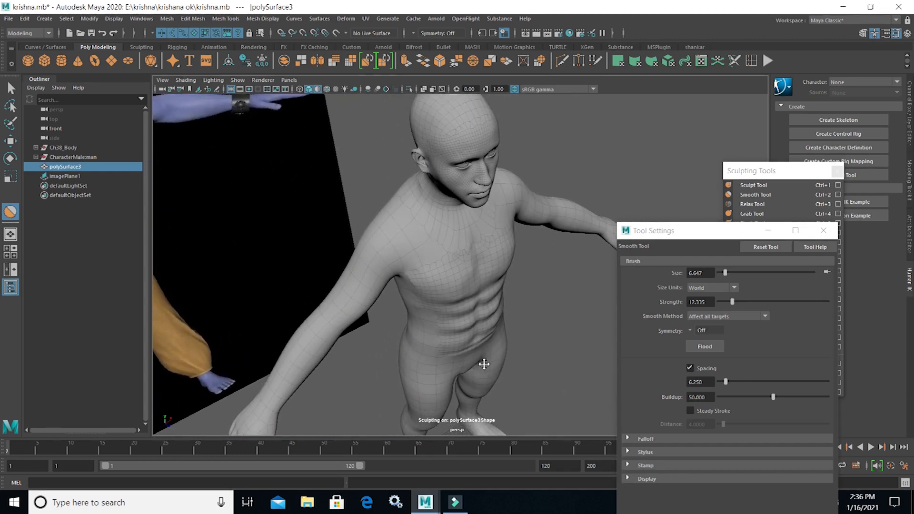
{"action": "mouse_move", "coordinate": [469, 332]}
{"action": "left_mouse_down", "text": "alt"}
{"action": "mouse_move", "coordinate": [583, 282]}
{"action": "mouse_move", "coordinate": [563, 259]}
{"action": "mouse_move", "coordinate": [414, 249]}
{"action": "mouse_move", "coordinate": [296, 223]}
{"action": "left_mouse_up", "text": "alt"}
{"action": "middle_click_drag", "start_coordinate": [490, 254], "coordinate": [465, 283], "text": "alt"}
{"action": "right_click_drag", "start_coordinate": [384, 282], "coordinate": [420, 275], "text": "alt"}
{"action": "left_click_drag", "start_coordinate": [381, 276], "coordinate": [412, 272], "text": "alt"}
Set the Smooth Tool brush size to 3.843 and smooth the upper chest below the collarbones
{"action": "middle_click_drag", "start_coordinate": [495, 159], "coordinate": [534, 328], "text": "alt"}
{"action": "middle_click_drag", "start_coordinate": [351, 259], "coordinate": [415, 242], "text": "alt"}
{"action": "right_click_drag", "start_coordinate": [364, 259], "coordinate": [388, 254], "text": "alt"}
{"action": "mouse_move", "coordinate": [388, 253]}
{"action": "left_mouse_down", "text": "alt"}
{"action": "mouse_move", "coordinate": [437, 259]}
{"action": "mouse_move", "coordinate": [458, 275]}
{"action": "mouse_move", "coordinate": [439, 273]}
{"action": "left_mouse_up", "text": "alt"}
{"action": "key", "text": "b"}
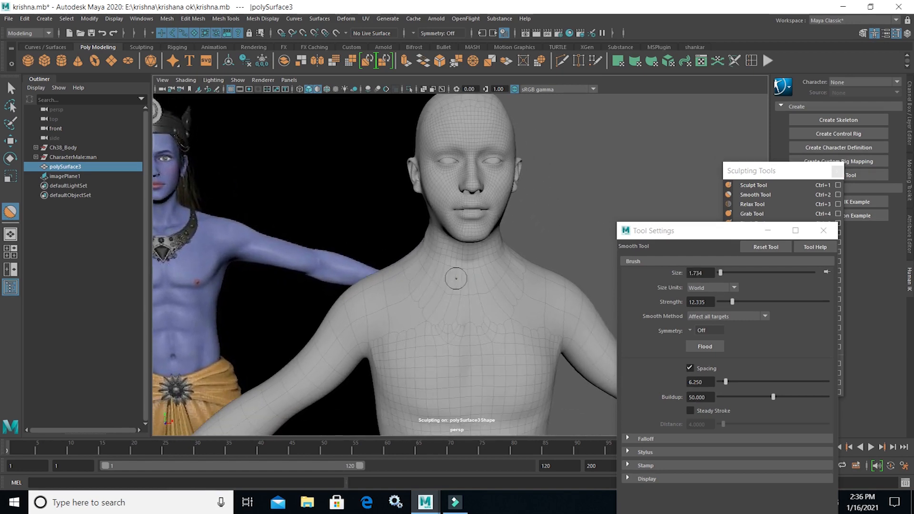
{"action": "scroll", "coordinate": [455, 276], "scroll_direction": "down", "scroll_amount": 2}
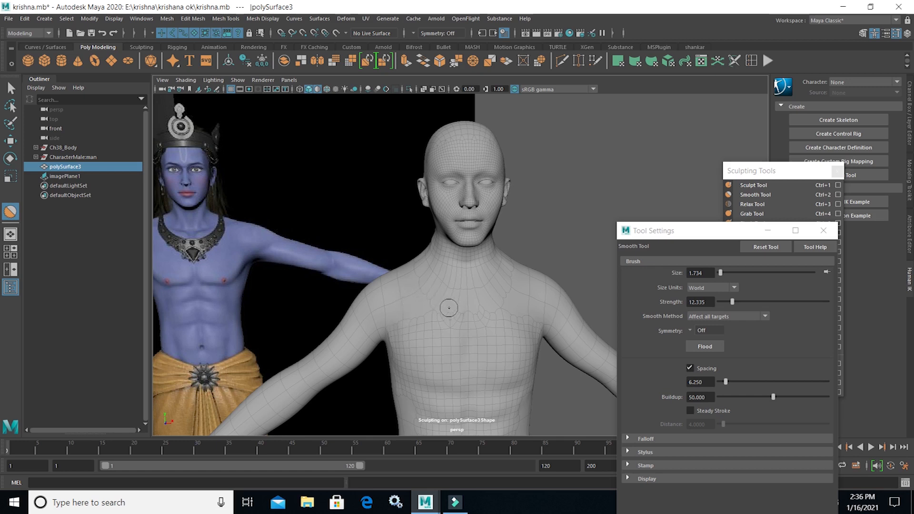
{"action": "key", "text": "b"}
{"action": "mouse_move", "coordinate": [438, 318]}
{"action": "left_mouse_down"}
{"action": "mouse_move", "coordinate": [452, 319]}
{"action": "mouse_move", "coordinate": [459, 228]}
{"action": "mouse_move", "coordinate": [336, 284]}
{"action": "mouse_move", "coordinate": [408, 316]}
{"action": "left_mouse_up"}
{"action": "scroll", "coordinate": [455, 333], "scroll_direction": "up", "scroll_amount": 3}
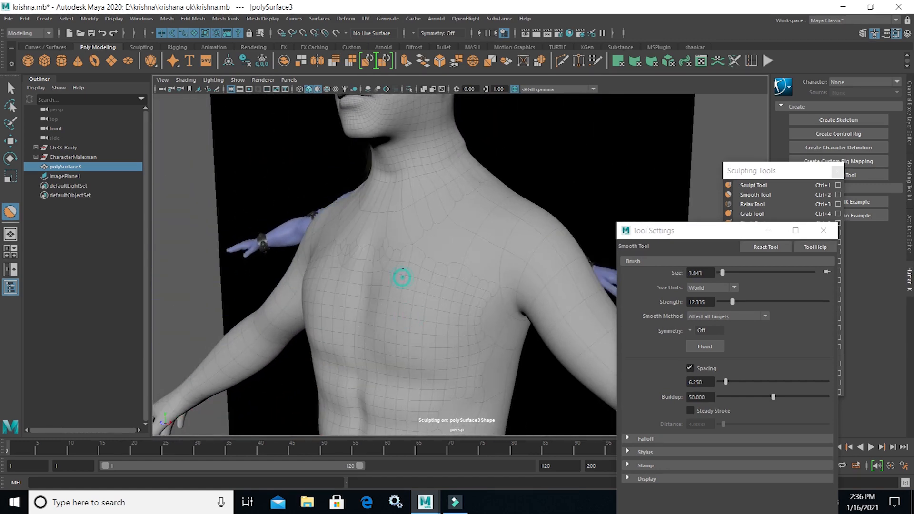
{"action": "left_click_drag", "start_coordinate": [406, 232], "coordinate": [400, 251]}
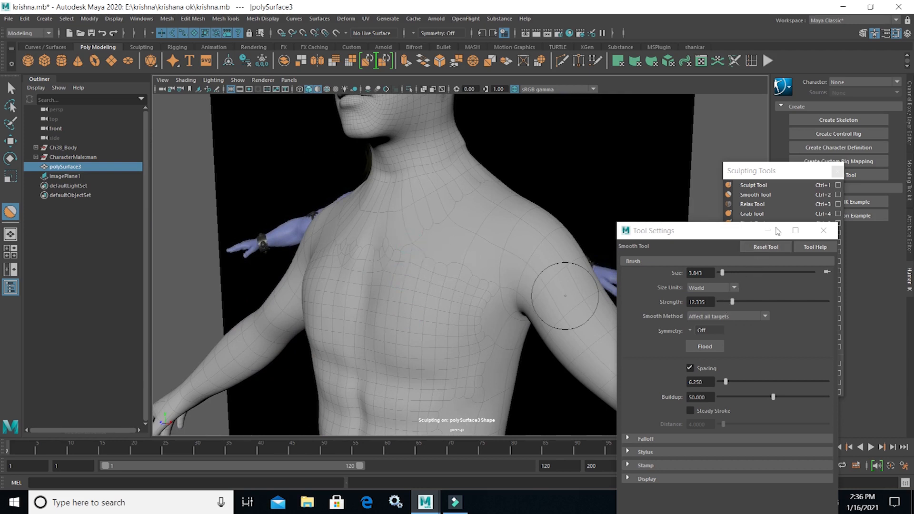
Switch to the Sculpt Tool with brush size 3.843 and build up the upper chest
{"action": "left_click", "coordinate": [831, 187]}
{"action": "mouse_move", "coordinate": [404, 254]}
{"action": "left_mouse_down"}
{"action": "mouse_move", "coordinate": [408, 242]}
{"action": "mouse_move", "coordinate": [413, 259]}
{"action": "mouse_move", "coordinate": [410, 239]}
{"action": "mouse_move", "coordinate": [456, 262]}
{"action": "left_mouse_up"}
{"action": "left_click_drag", "start_coordinate": [407, 287], "coordinate": [614, 458], "text": "alt"}
{"action": "middle_click_drag", "start_coordinate": [468, 299], "coordinate": [495, 232], "text": "alt"}
{"action": "left_click_drag", "start_coordinate": [450, 280], "coordinate": [548, 288], "text": "alt"}
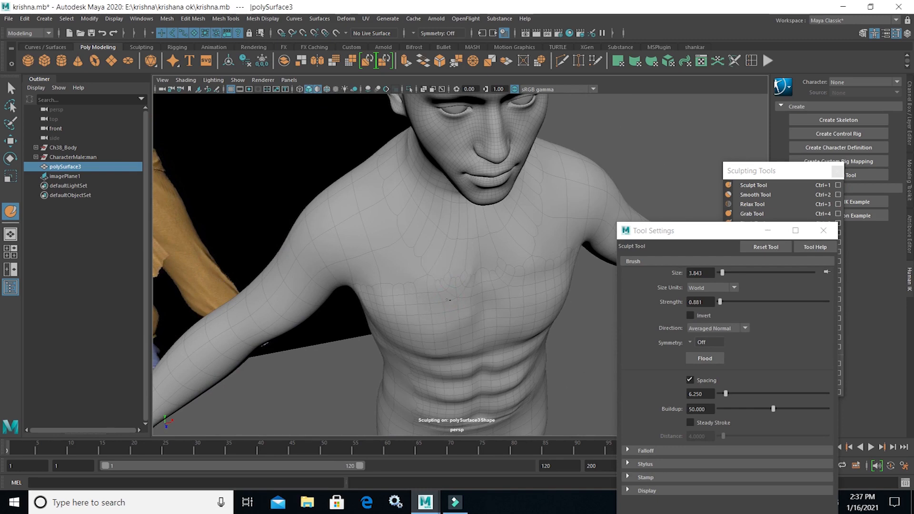
Examine the chest and shoulders from above, the side and the front beside the reference figure
{"action": "left_click_drag", "start_coordinate": [460, 273], "coordinate": [477, 246], "text": "alt"}
{"action": "left_click_drag", "start_coordinate": [454, 314], "coordinate": [509, 248], "text": "alt"}
{"action": "scroll", "coordinate": [483, 248], "scroll_direction": "down", "scroll_amount": 5}
{"action": "middle_click_drag", "start_coordinate": [509, 248], "coordinate": [508, 304], "text": "alt"}
{"action": "left_click_drag", "start_coordinate": [508, 307], "coordinate": [563, 255], "text": "alt"}
{"action": "middle_click_drag", "start_coordinate": [508, 301], "coordinate": [503, 269], "text": "alt"}
{"action": "scroll", "coordinate": [511, 282], "scroll_direction": "up", "scroll_amount": 3}
{"action": "middle_click_drag", "start_coordinate": [526, 229], "coordinate": [528, 257], "text": "alt"}
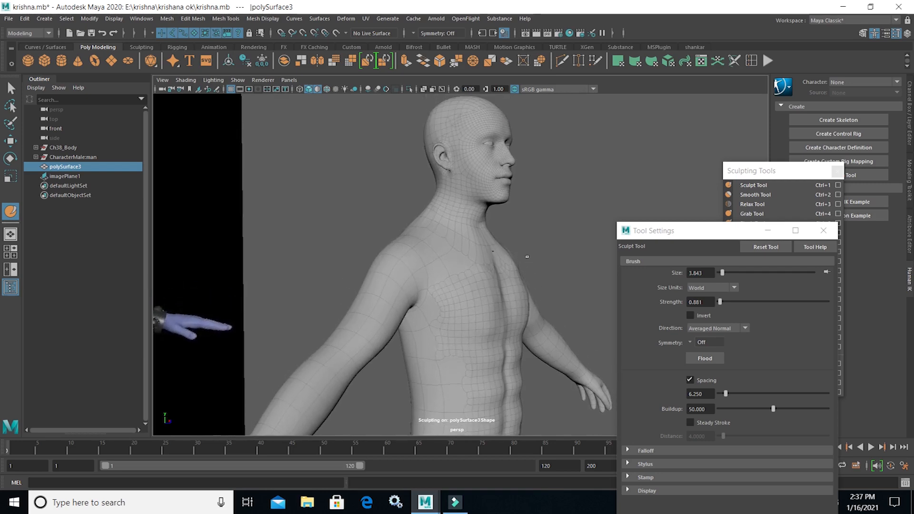
{"action": "scroll", "coordinate": [521, 265], "scroll_direction": "up", "scroll_amount": 2}
{"action": "left_click_drag", "start_coordinate": [509, 265], "coordinate": [242, 300], "text": "alt"}
{"action": "middle_click_drag", "start_coordinate": [396, 208], "coordinate": [438, 249], "text": "alt"}
{"action": "left_click_drag", "start_coordinate": [410, 250], "coordinate": [408, 243], "text": "alt"}
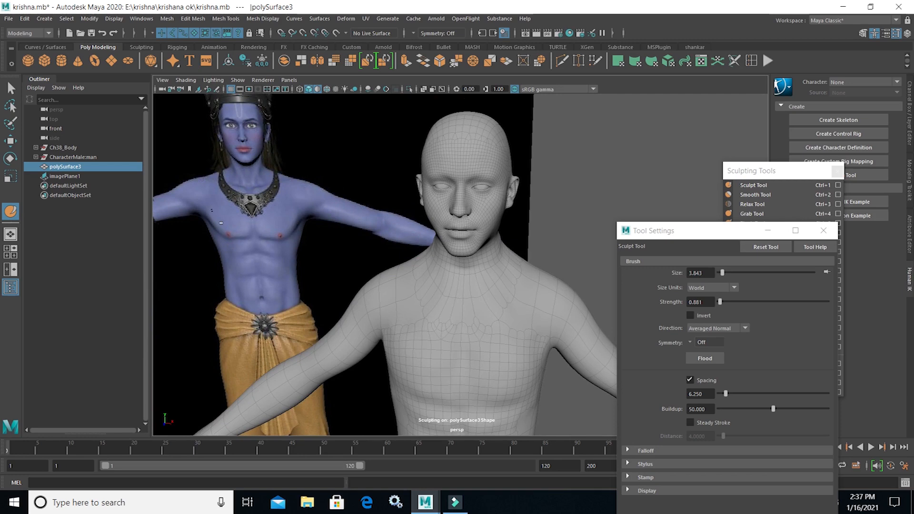
{"action": "left_click_drag", "start_coordinate": [423, 308], "coordinate": [419, 282], "text": "alt"}
{"action": "middle_click_drag", "start_coordinate": [519, 358], "coordinate": [490, 320], "text": "alt"}
{"action": "right_click_drag", "start_coordinate": [490, 320], "coordinate": [564, 360], "text": "alt"}
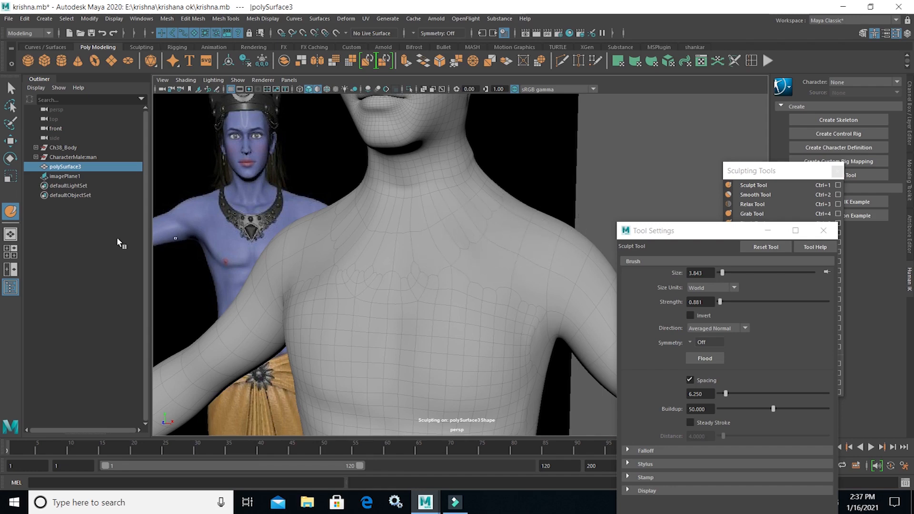
Select the faces on the character's left upper chest and front shoulder of the body mesh
{"action": "left_click", "coordinate": [8, 142]}
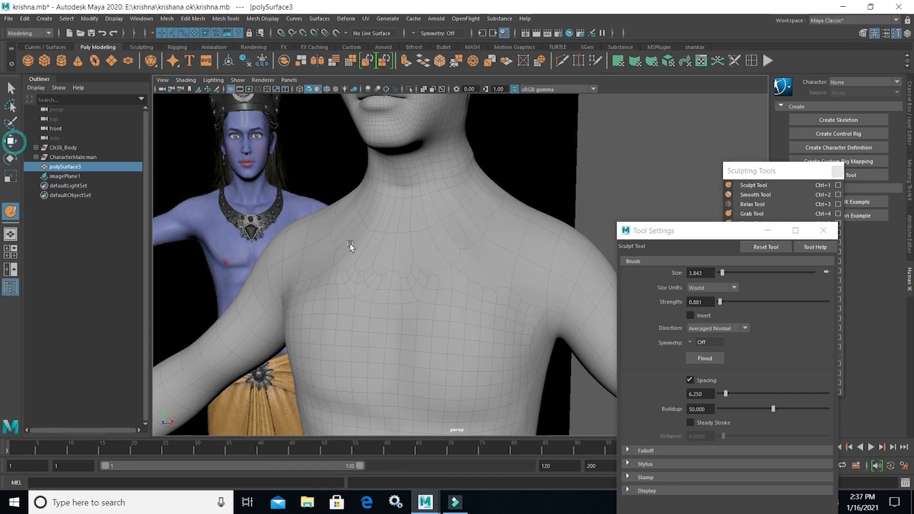
{"action": "right_click_drag", "start_coordinate": [499, 242], "coordinate": [498, 281]}
{"action": "left_click", "coordinate": [486, 265]}
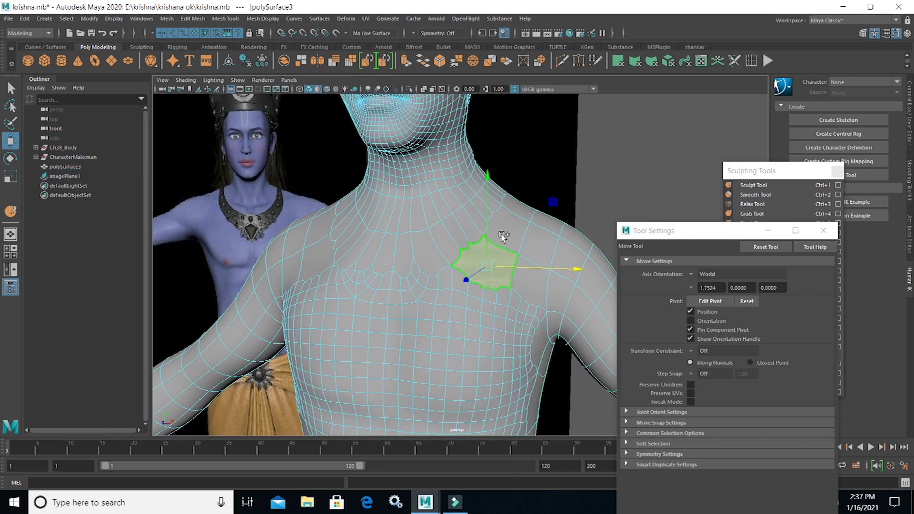
{"action": "left_click", "coordinate": [506, 233], "text": "shift"}
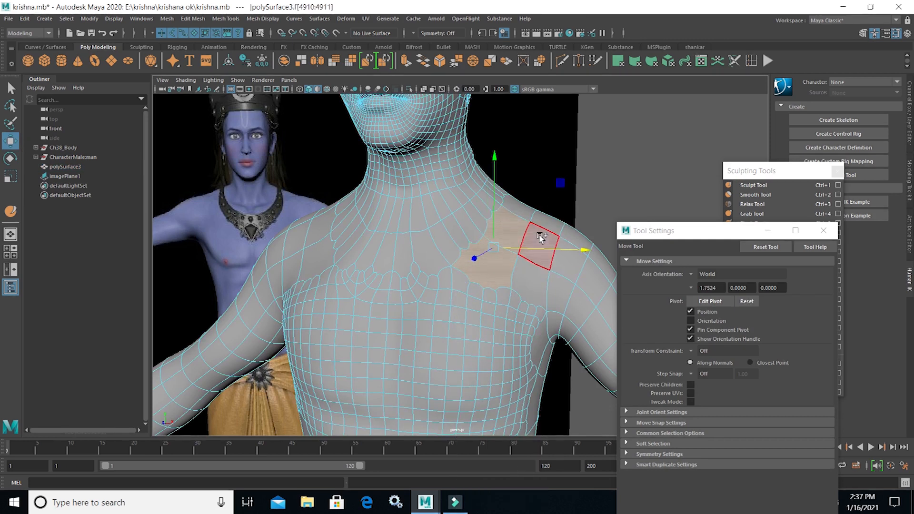
{"action": "left_click", "coordinate": [547, 221], "text": "shift"}
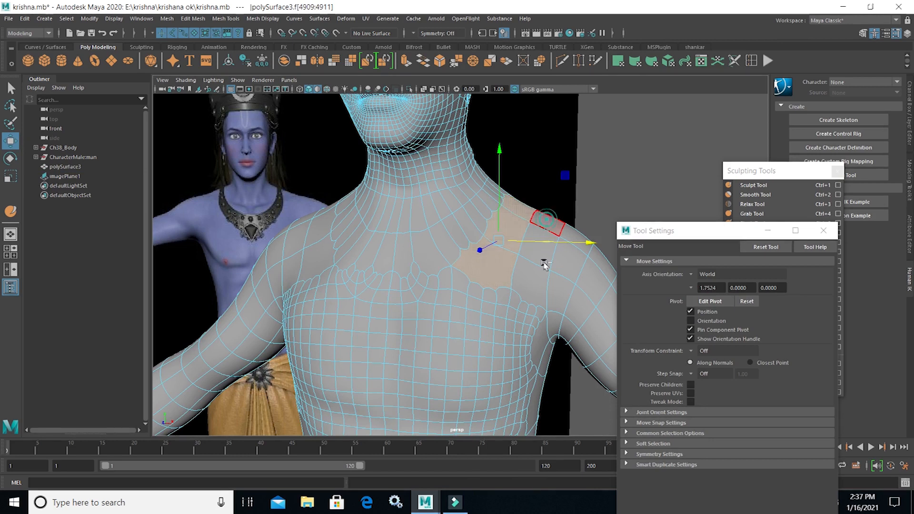
{"action": "left_click", "coordinate": [522, 279], "text": "shift"}
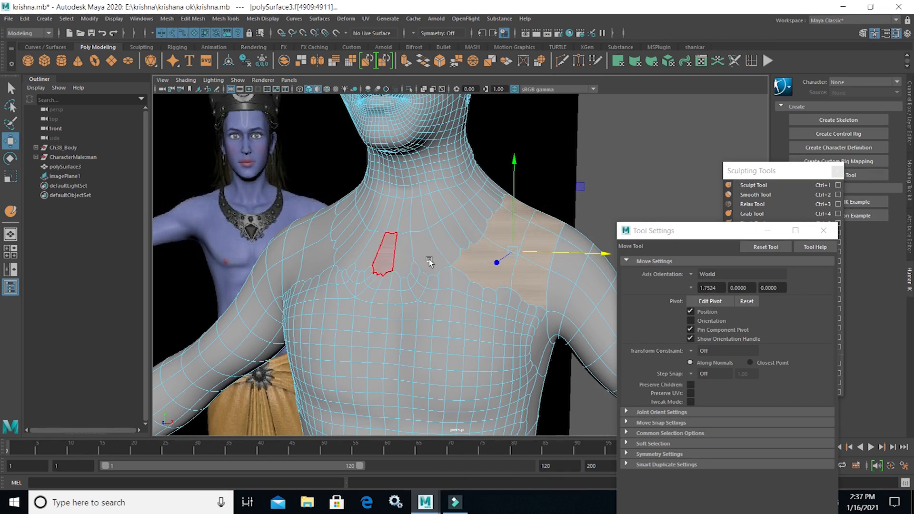
Extend the face selection along the collarbone band across the chest to the character's right front shoulder
{"action": "left_click", "coordinate": [469, 232], "text": "shift"}
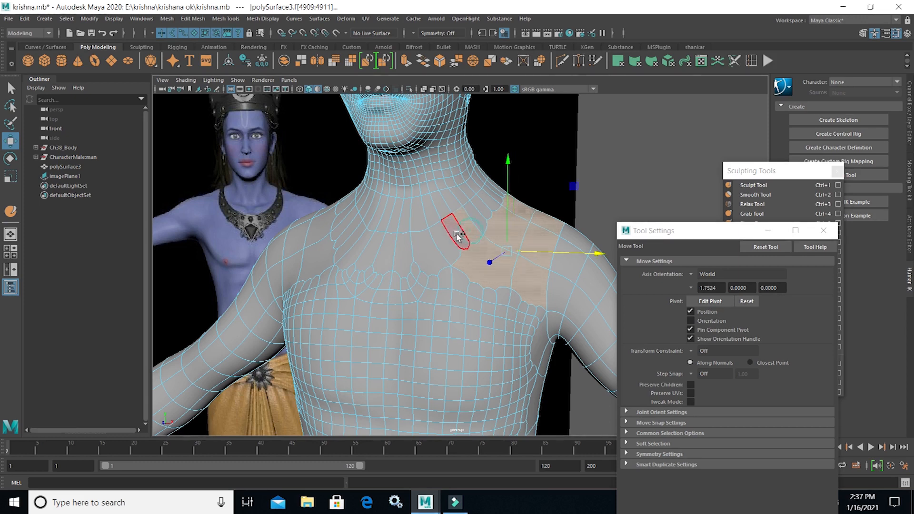
{"action": "left_click", "coordinate": [456, 233], "text": "shift"}
{"action": "left_click", "coordinate": [446, 246], "text": "shift"}
{"action": "left_click", "coordinate": [433, 257], "text": "shift"}
{"action": "left_click", "coordinate": [400, 261], "text": "shift"}
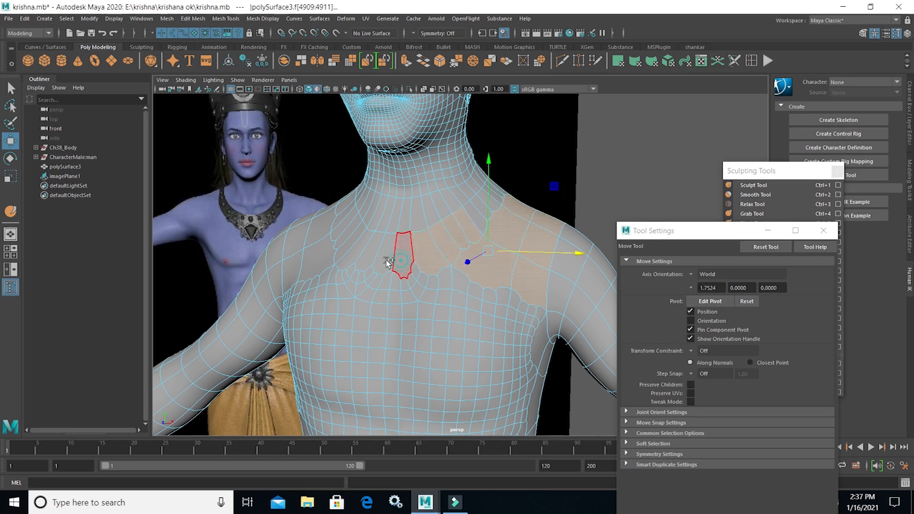
{"action": "left_click", "coordinate": [387, 261], "text": "shift"}
{"action": "left_click", "coordinate": [365, 254], "text": "shift"}
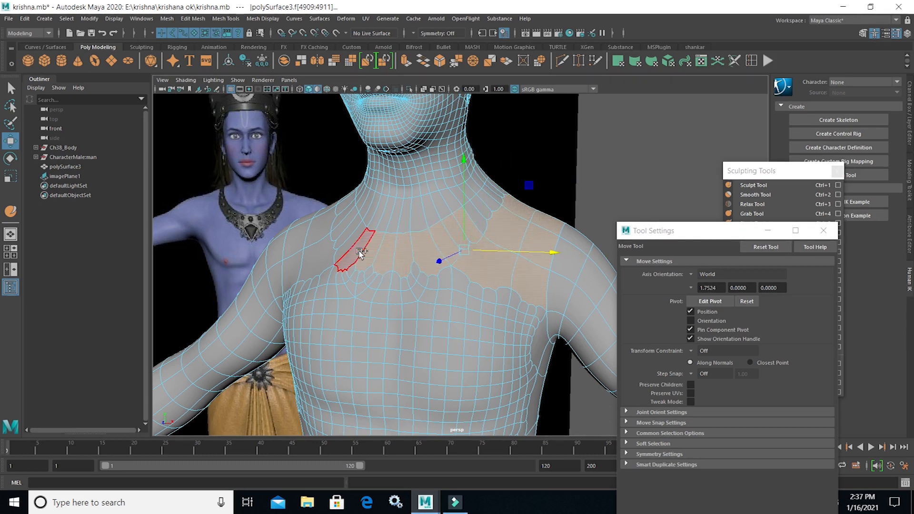
{"action": "left_click", "coordinate": [353, 247], "text": "shift"}
{"action": "left_click", "coordinate": [304, 262], "text": "shift"}
{"action": "left_click", "coordinate": [296, 246], "text": "shift"}
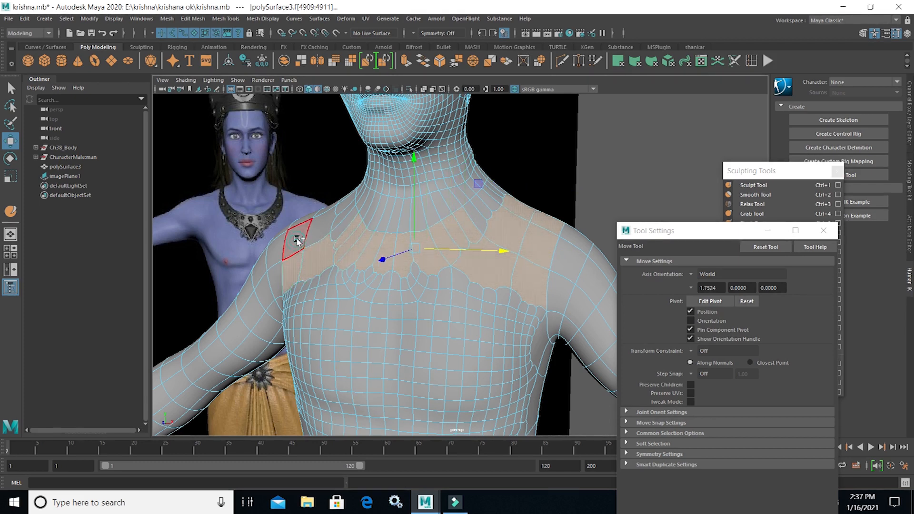
{"action": "left_click", "coordinate": [297, 241], "text": "shift"}
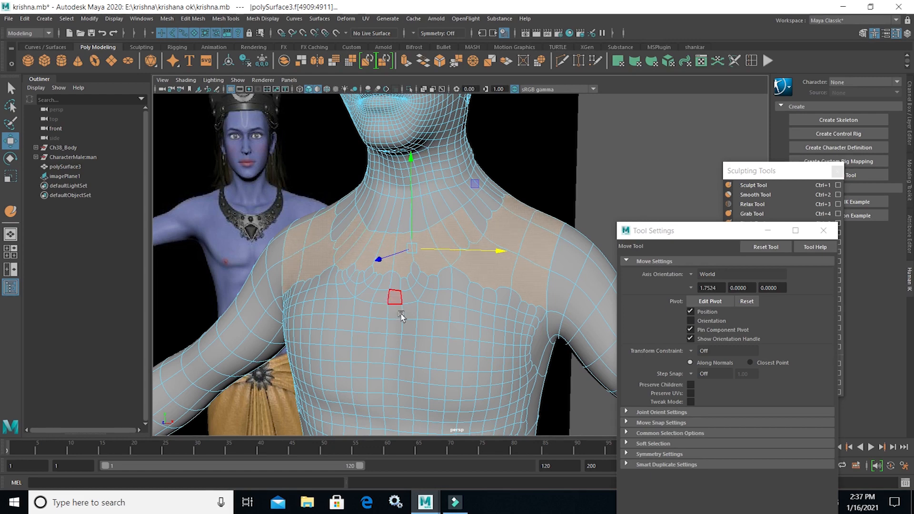
Add the faces on top of the character's right shoulder and beside the right collarbone to the selection
{"action": "left_click_drag", "start_coordinate": [417, 330], "coordinate": [457, 327], "text": "alt"}
{"action": "left_click", "coordinate": [327, 223], "text": "shift"}
{"action": "left_click", "coordinate": [307, 226], "text": "shift"}
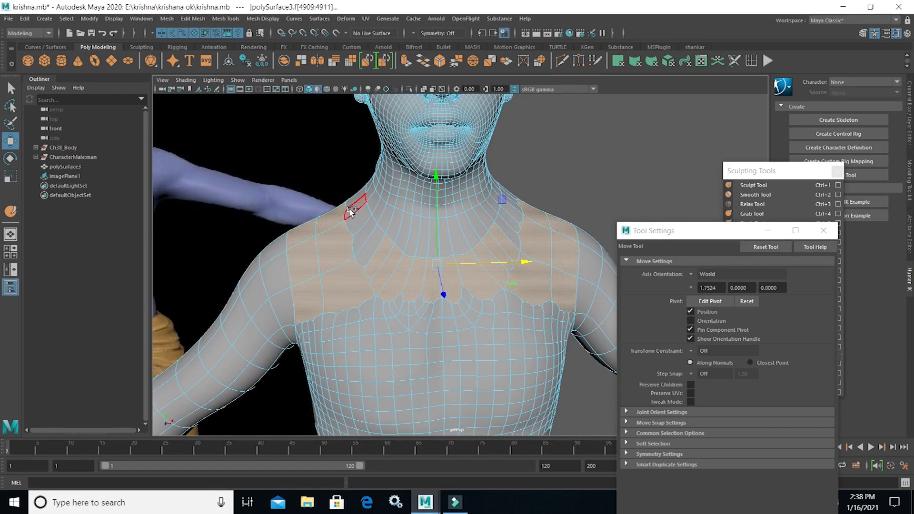
{"action": "left_click", "coordinate": [353, 202], "text": "shift"}
{"action": "left_click", "coordinate": [360, 221], "text": "shift"}
{"action": "left_click", "coordinate": [362, 231], "text": "shift"}
{"action": "left_click", "coordinate": [370, 252], "text": "shift"}
Add the faces along the character's left trapezius, from the shoulder top to the neck base, to the selection
{"action": "right_click_drag", "start_coordinate": [523, 315], "coordinate": [206, 229], "text": "alt"}
{"action": "right_click_drag", "start_coordinate": [460, 246], "coordinate": [495, 255], "text": "alt"}
{"action": "left_click_drag", "start_coordinate": [518, 295], "coordinate": [459, 275], "text": "alt"}
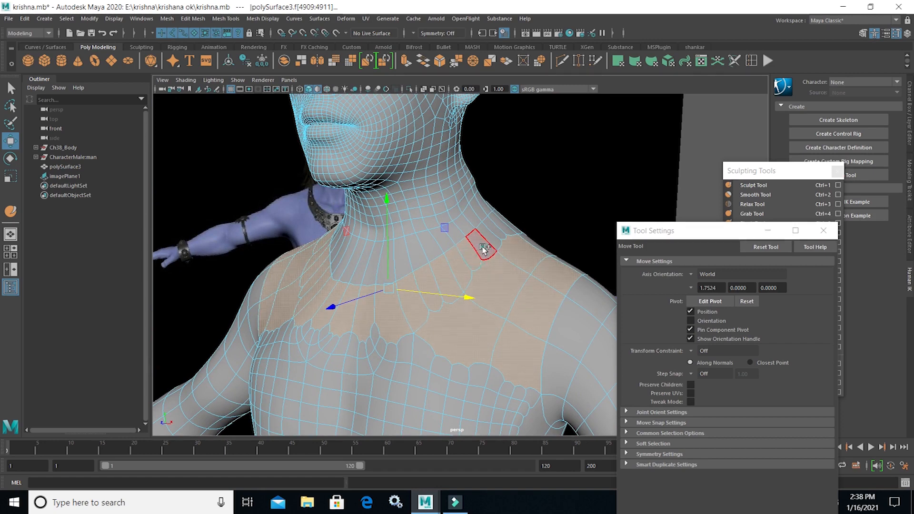
{"action": "left_click", "coordinate": [504, 225], "text": "shift"}
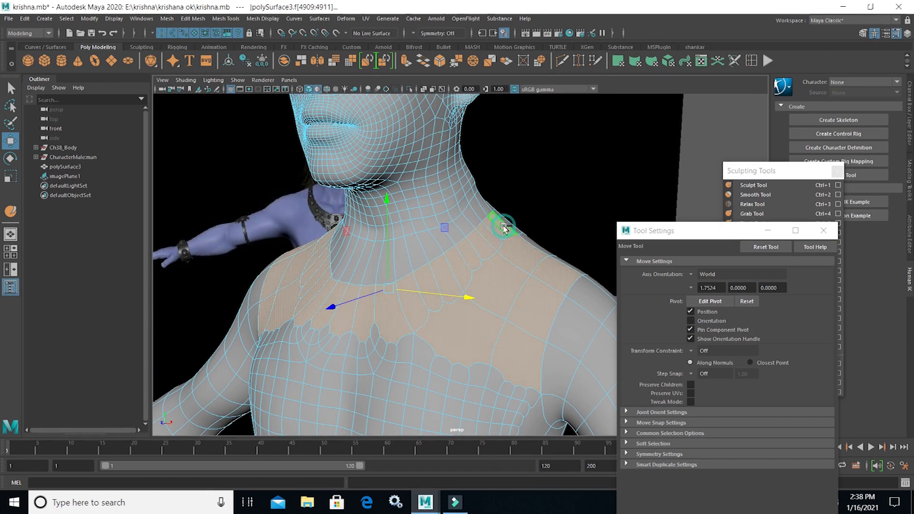
{"action": "left_click", "coordinate": [483, 200], "text": "shift"}
{"action": "left_click", "coordinate": [494, 206], "text": "shift"}
{"action": "left_click", "coordinate": [479, 213], "text": "shift"}
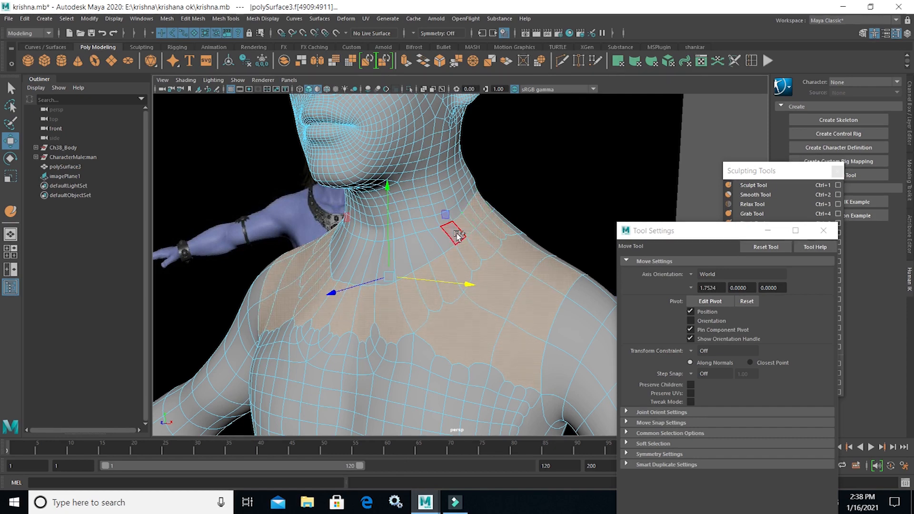
Add the faces where the character's right shoulder slope meets the side of the neck to the selection
{"action": "left_click_drag", "start_coordinate": [450, 315], "coordinate": [614, 337], "text": "alt"}
{"action": "left_click_drag", "start_coordinate": [389, 300], "coordinate": [390, 249], "text": "alt"}
{"action": "double_click", "coordinate": [387, 235], "text": "shift"}
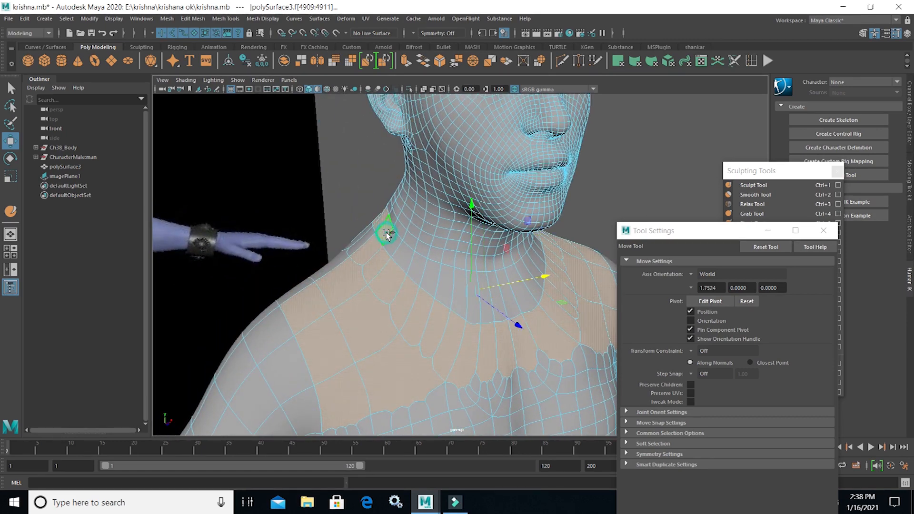
{"action": "left_click", "coordinate": [394, 248], "text": "shift"}
{"action": "left_click", "coordinate": [408, 259], "text": "shift"}
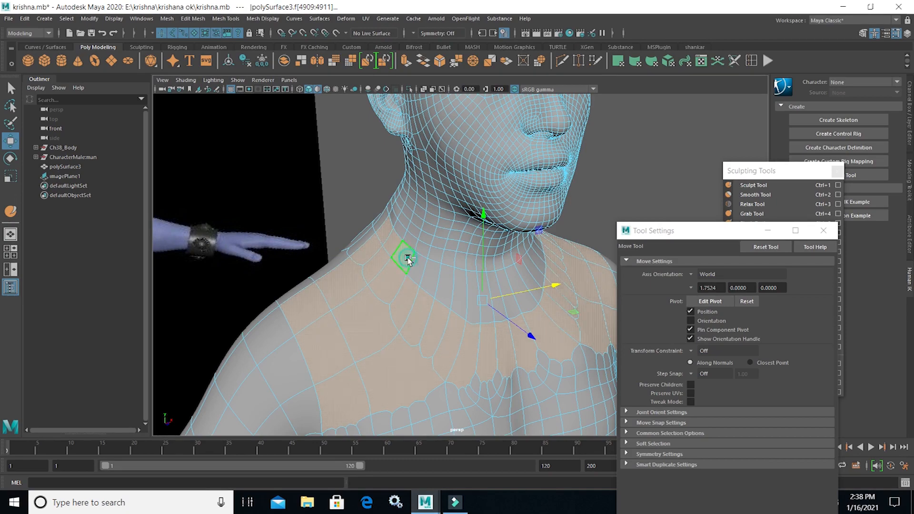
Remove the stray faces on the back of the shoulder near the neck from the selection
{"action": "scroll", "coordinate": [503, 303], "scroll_direction": "down", "scroll_amount": 5}
{"action": "left_click_drag", "start_coordinate": [471, 345], "coordinate": [605, 381], "text": "alt"}
{"action": "right_click_drag", "start_coordinate": [377, 333], "coordinate": [490, 374], "text": "alt"}
{"action": "left_click_drag", "start_coordinate": [359, 347], "coordinate": [500, 314], "text": "alt"}
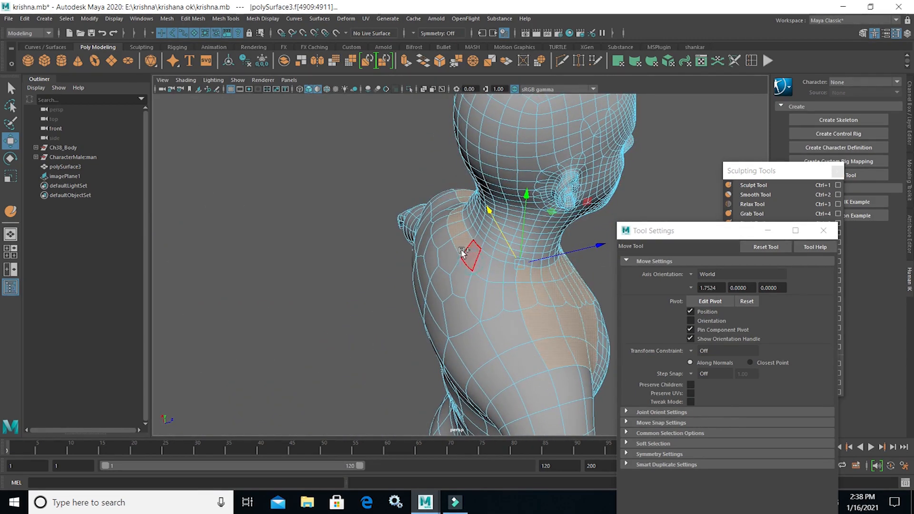
{"action": "left_click", "coordinate": [459, 234], "text": "shift"}
{"action": "left_click", "coordinate": [457, 223], "text": "shift"}
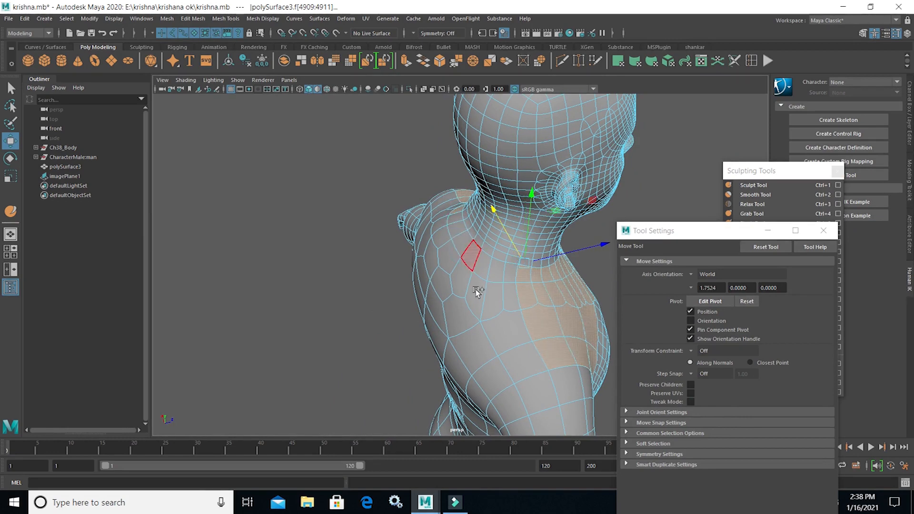
Subdivide the selected collarbone and shoulder faces with Add Divisions, using exponential quads at 2 division levels
{"action": "left_click_drag", "start_coordinate": [478, 293], "coordinate": [577, 347], "text": "alt"}
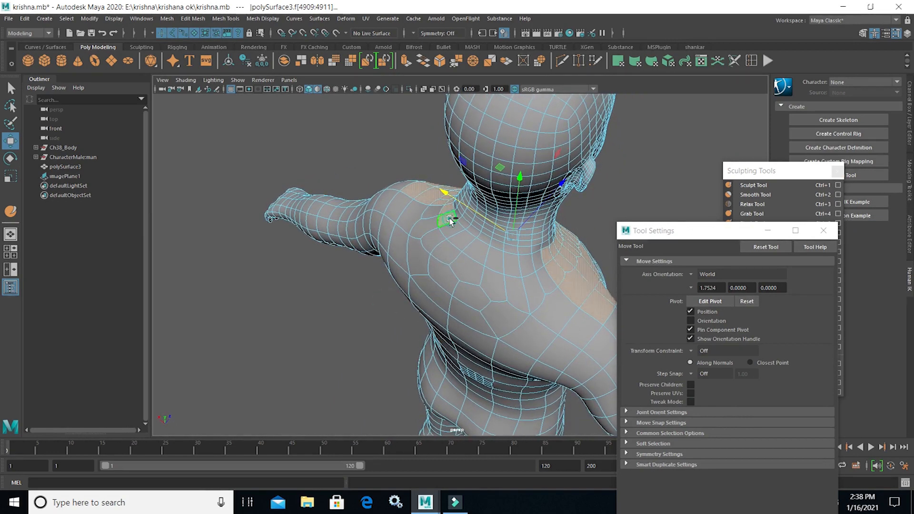
{"action": "scroll", "coordinate": [484, 272], "scroll_direction": "down", "scroll_amount": 5}
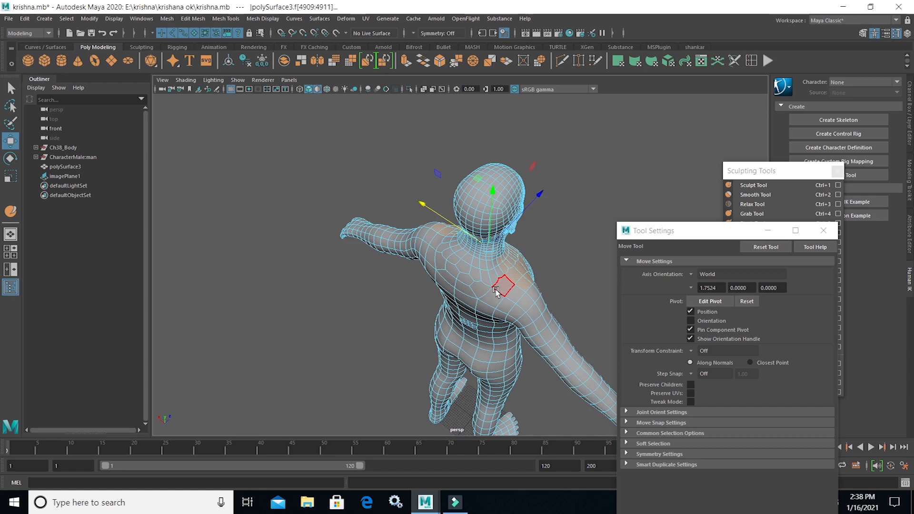
{"action": "left_click_drag", "start_coordinate": [506, 302], "coordinate": [373, 317], "text": "alt"}
{"action": "scroll", "coordinate": [451, 337], "scroll_direction": "up", "scroll_amount": 5}
{"action": "scroll", "coordinate": [374, 317], "scroll_direction": "up", "scroll_amount": 4}
{"action": "scroll", "coordinate": [396, 305], "scroll_direction": "up", "scroll_amount": 4}
{"action": "middle_click_drag", "start_coordinate": [403, 295], "coordinate": [405, 316], "text": "alt"}
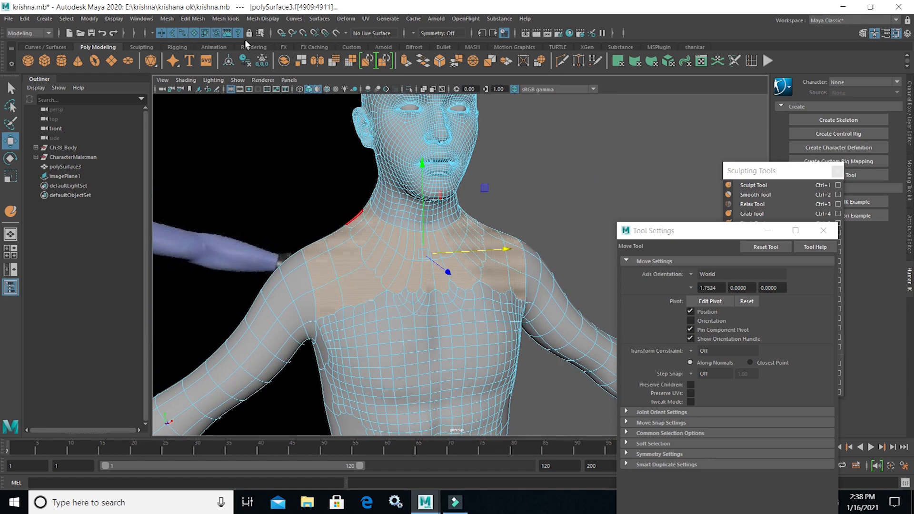
{"action": "left_click", "coordinate": [192, 18]}
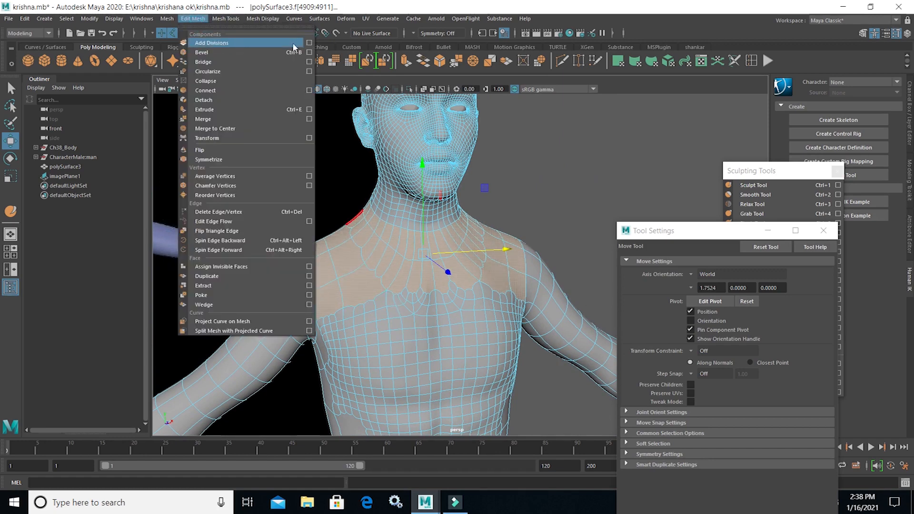
{"action": "left_click", "coordinate": [309, 43]}
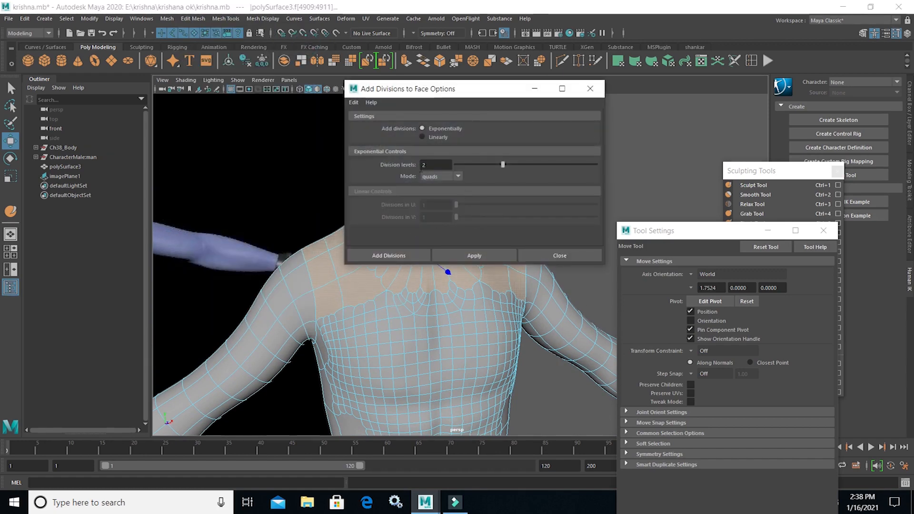
{"action": "left_click", "coordinate": [405, 255]}
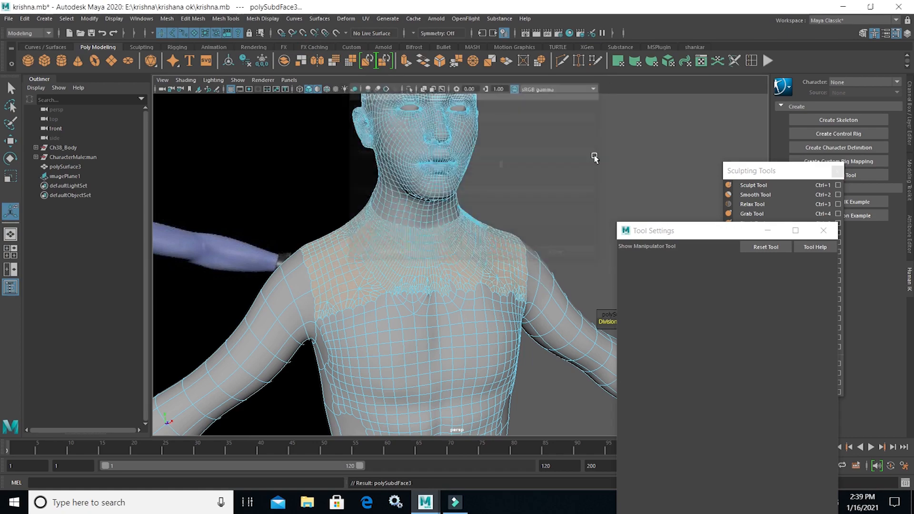
Return to object mode and select the whole body mesh
{"action": "left_click_drag", "start_coordinate": [552, 271], "coordinate": [468, 327], "text": "alt"}
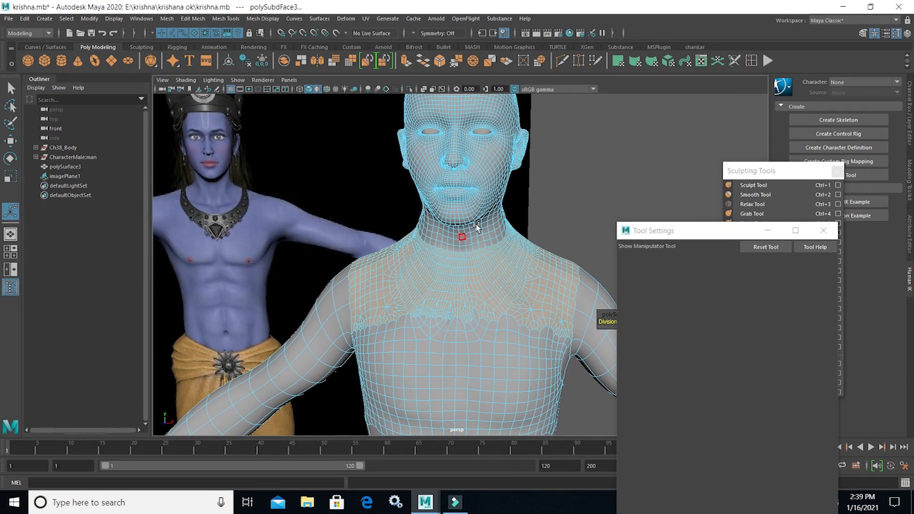
{"action": "mouse_move", "coordinate": [483, 253]}
{"action": "left_mouse_down", "text": "alt"}
{"action": "mouse_move", "coordinate": [494, 285]}
{"action": "mouse_move", "coordinate": [472, 252]}
{"action": "left_mouse_up", "text": "alt"}
{"action": "right_click", "coordinate": [473, 254]}
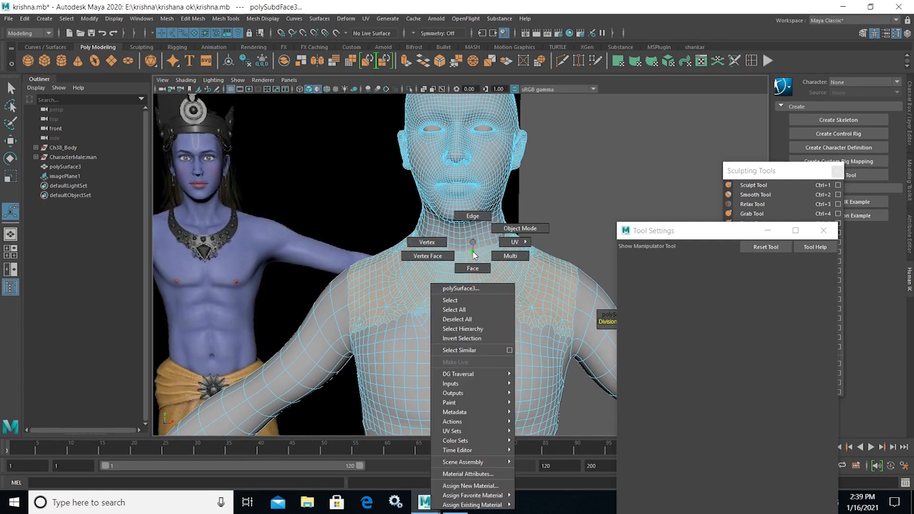
{"action": "right_click_drag", "start_coordinate": [477, 244], "coordinate": [520, 229]}
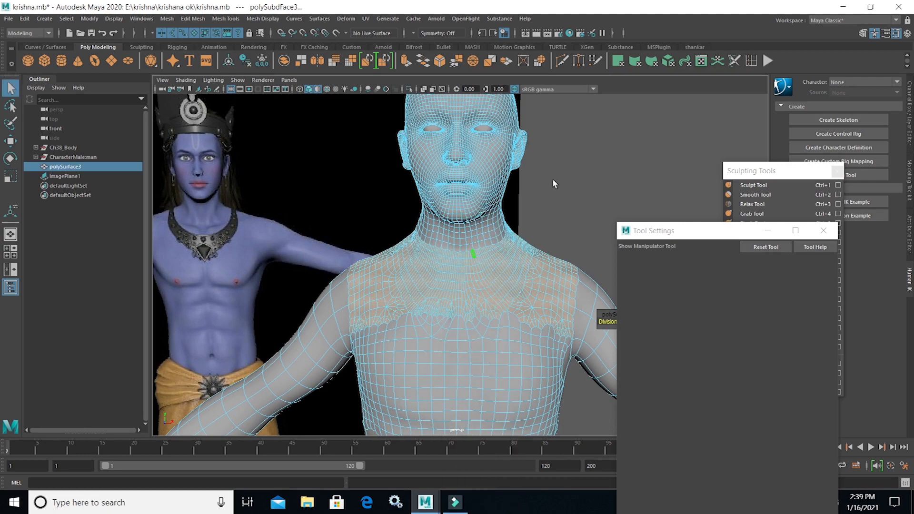
{"action": "left_click", "coordinate": [553, 179]}
{"action": "left_click", "coordinate": [496, 265]}
{"action": "mouse_move", "coordinate": [519, 307]}
{"action": "left_mouse_down", "text": "alt"}
{"action": "mouse_move", "coordinate": [458, 281]}
{"action": "mouse_move", "coordinate": [476, 289]}
{"action": "mouse_move", "coordinate": [507, 279]}
{"action": "left_mouse_up", "text": "alt"}
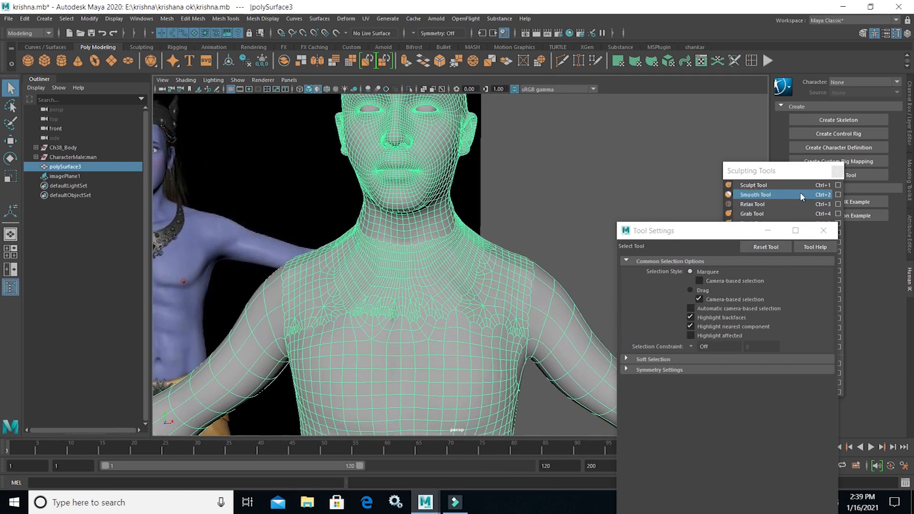
Activate the Sculpt Tool on the body mesh and set its brush size to 2.111 for the neck
{"action": "left_click", "coordinate": [838, 185]}
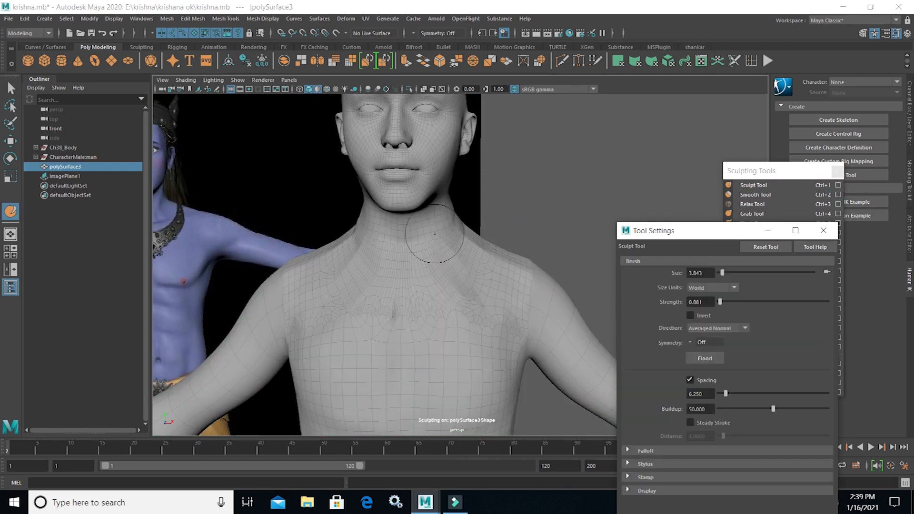
{"action": "left_click", "coordinate": [438, 234]}
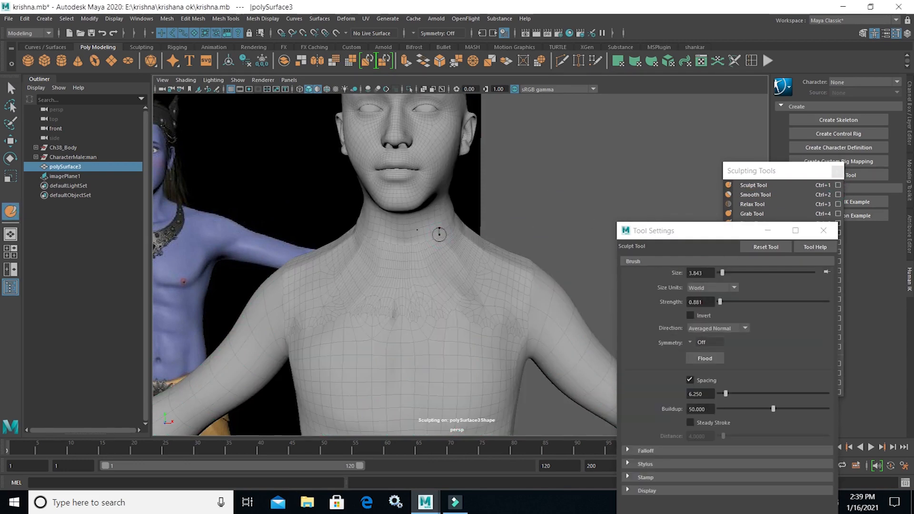
{"action": "mouse_move", "coordinate": [434, 235]}
{"action": "left_mouse_down", "text": "alt"}
{"action": "mouse_move", "coordinate": [422, 251]}
{"action": "mouse_move", "coordinate": [514, 231]}
{"action": "mouse_move", "coordinate": [530, 212]}
{"action": "mouse_move", "coordinate": [393, 260]}
{"action": "mouse_move", "coordinate": [201, 271]}
{"action": "mouse_move", "coordinate": [410, 281]}
{"action": "mouse_move", "coordinate": [423, 269]}
{"action": "mouse_move", "coordinate": [495, 257]}
{"action": "mouse_move", "coordinate": [422, 300]}
{"action": "mouse_move", "coordinate": [467, 306]}
{"action": "mouse_move", "coordinate": [465, 319]}
{"action": "left_mouse_up", "text": "alt"}
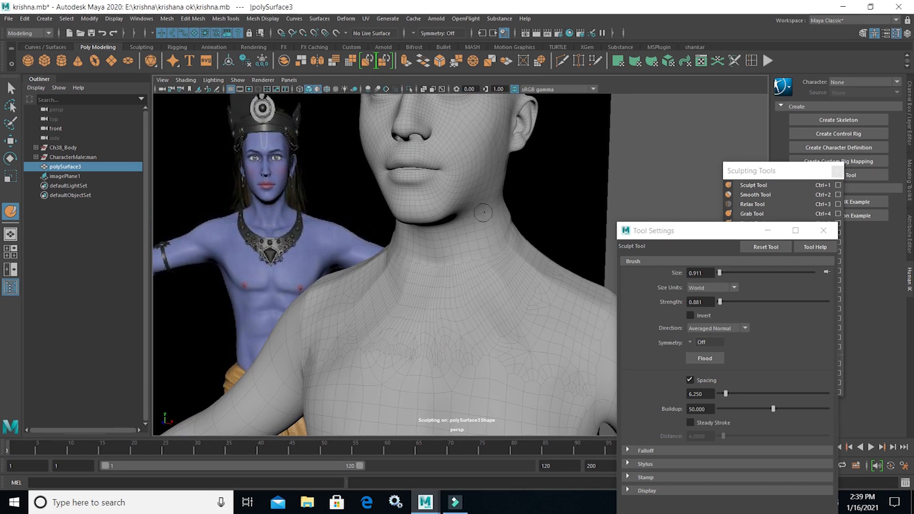
{"action": "left_click_drag", "start_coordinate": [479, 264], "coordinate": [470, 236], "text": "alt"}
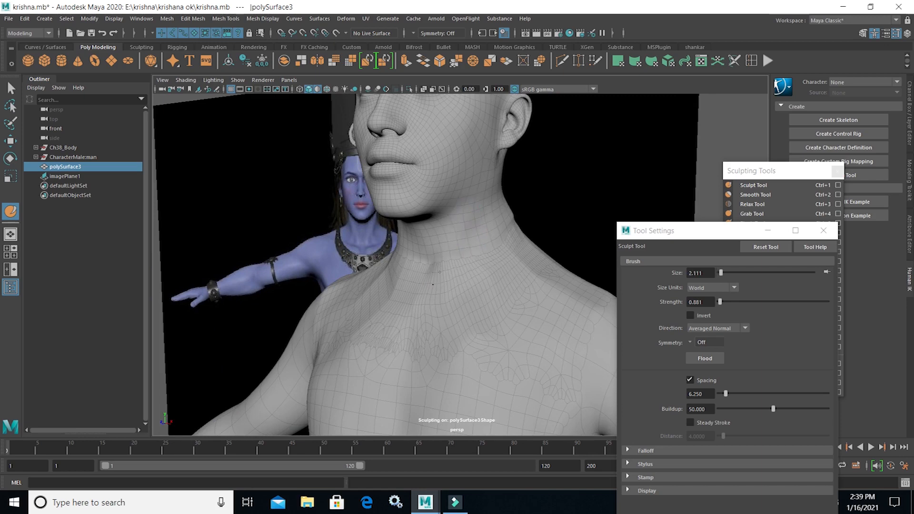
{"action": "scroll", "coordinate": [473, 210], "scroll_direction": "down", "scroll_amount": 5}
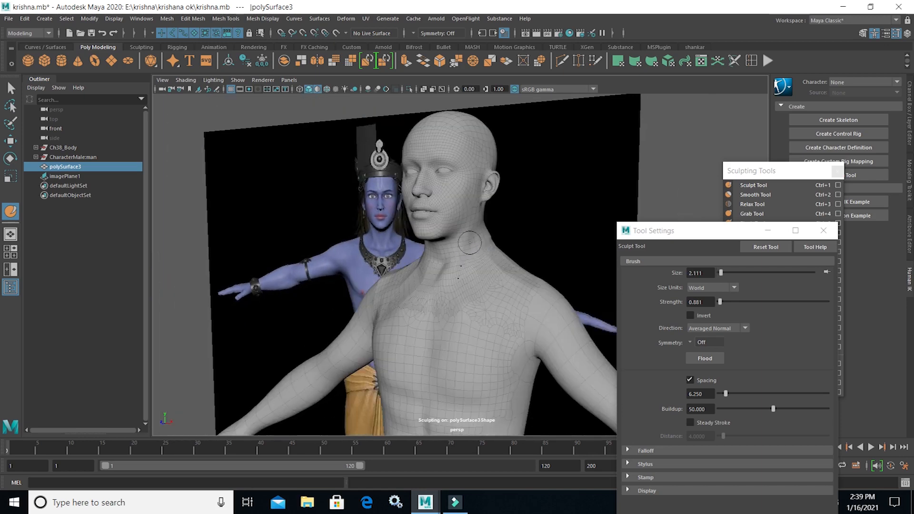
Try to sculpt a muscle line down one side of the neck with a 1.230 brush
{"action": "mouse_move", "coordinate": [435, 303]}
{"action": "left_mouse_down", "text": "alt"}
{"action": "mouse_move", "coordinate": [485, 301]}
{"action": "mouse_move", "coordinate": [418, 331]}
{"action": "mouse_move", "coordinate": [342, 328]}
{"action": "mouse_move", "coordinate": [441, 288]}
{"action": "mouse_move", "coordinate": [367, 282]}
{"action": "mouse_move", "coordinate": [393, 312]}
{"action": "mouse_move", "coordinate": [420, 305]}
{"action": "left_mouse_up", "text": "alt"}
{"action": "left_click_drag", "start_coordinate": [475, 299], "coordinate": [430, 316], "text": "alt"}
{"action": "right_click_drag", "start_coordinate": [430, 317], "coordinate": [484, 370], "text": "alt"}
{"action": "mouse_move", "coordinate": [329, 304]}
{"action": "left_mouse_down", "text": "alt"}
{"action": "mouse_move", "coordinate": [343, 283]}
{"action": "mouse_move", "coordinate": [561, 321]}
{"action": "mouse_move", "coordinate": [482, 322]}
{"action": "mouse_move", "coordinate": [394, 273]}
{"action": "mouse_move", "coordinate": [481, 306]}
{"action": "mouse_move", "coordinate": [471, 333]}
{"action": "mouse_move", "coordinate": [446, 286]}
{"action": "mouse_move", "coordinate": [573, 292]}
{"action": "mouse_move", "coordinate": [321, 267]}
{"action": "left_mouse_up", "text": "alt"}
{"action": "key", "text": "ctrl+z"}
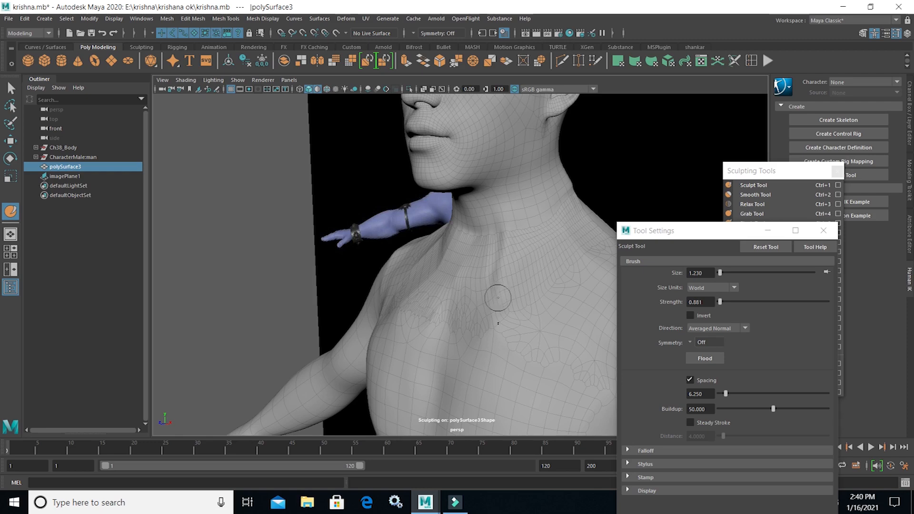
{"action": "mouse_move", "coordinate": [429, 340]}
{"action": "left_mouse_down", "text": "alt"}
{"action": "mouse_move", "coordinate": [486, 394]}
{"action": "mouse_move", "coordinate": [534, 341]}
{"action": "mouse_move", "coordinate": [564, 329]}
{"action": "mouse_move", "coordinate": [533, 237]}
{"action": "left_mouse_up", "text": "alt"}
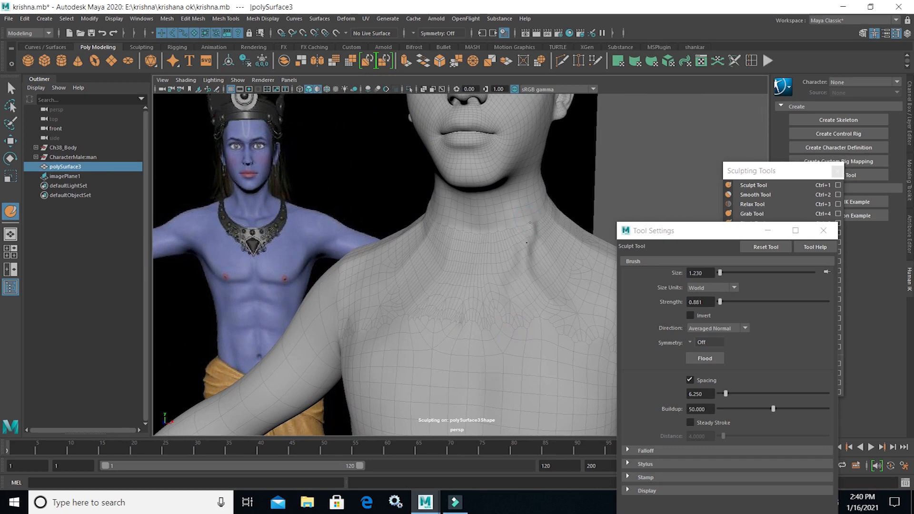
{"action": "mouse_move", "coordinate": [506, 303]}
{"action": "left_mouse_down", "text": "alt"}
{"action": "mouse_move", "coordinate": [542, 315]}
{"action": "mouse_move", "coordinate": [515, 314]}
{"action": "left_mouse_up", "text": "alt"}
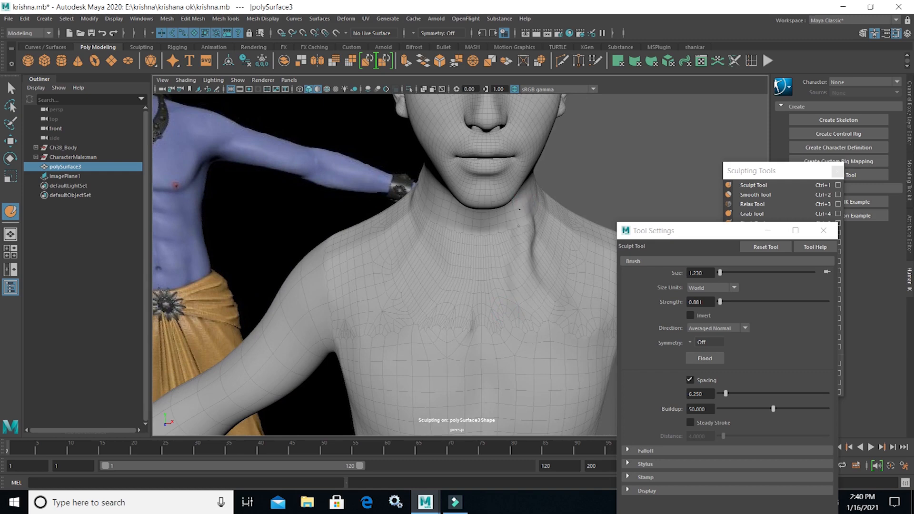
{"action": "mouse_move", "coordinate": [520, 206]}
{"action": "left_mouse_down", "text": "alt"}
{"action": "mouse_move", "coordinate": [495, 218]}
{"action": "mouse_move", "coordinate": [271, 209]}
{"action": "mouse_move", "coordinate": [423, 272]}
{"action": "mouse_move", "coordinate": [320, 277]}
{"action": "mouse_move", "coordinate": [499, 296]}
{"action": "left_mouse_up", "text": "alt"}
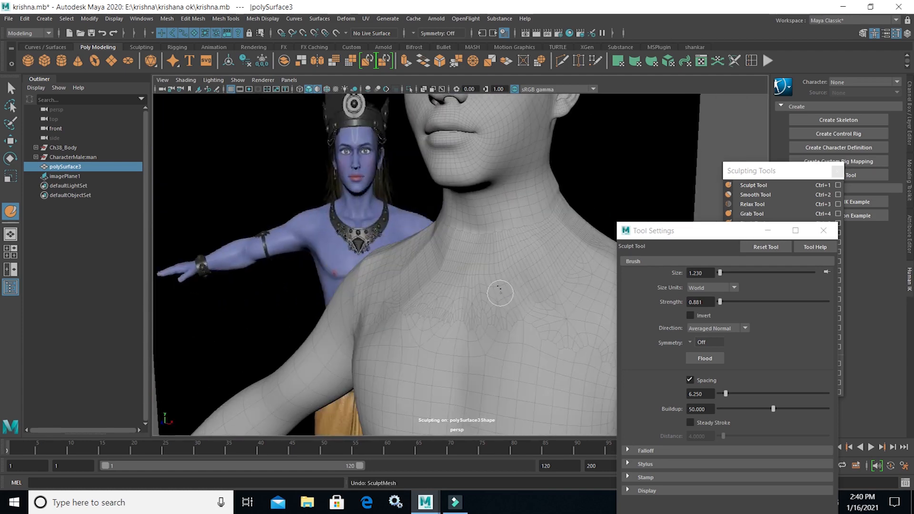
Sculpt the neck muscle from below the jaw toward the collarbone on the side sculpted before, starting with a 1.230 brush
{"action": "mouse_move", "coordinate": [516, 235]}
{"action": "left_mouse_down", "text": "alt"}
{"action": "mouse_move", "coordinate": [565, 264]}
{"action": "mouse_move", "coordinate": [545, 259]}
{"action": "left_mouse_up", "text": "alt"}
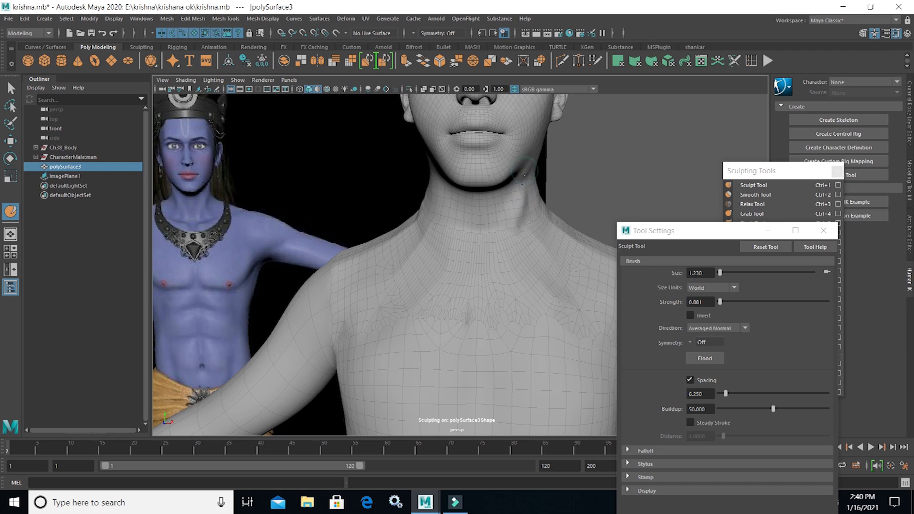
{"action": "left_click_drag", "start_coordinate": [510, 257], "coordinate": [531, 232], "text": "alt"}
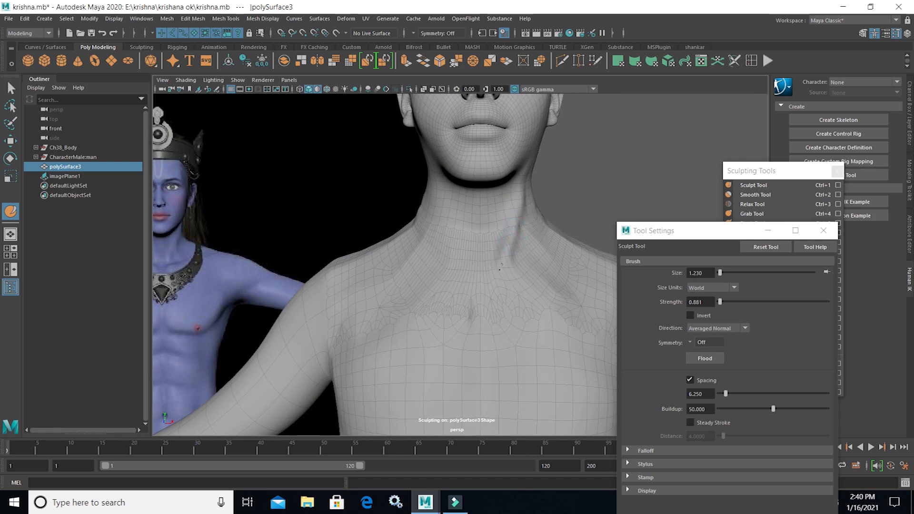
{"action": "mouse_move", "coordinate": [499, 271]}
{"action": "left_mouse_down", "text": "alt"}
{"action": "mouse_move", "coordinate": [279, 313]}
{"action": "mouse_move", "coordinate": [163, 316]}
{"action": "mouse_move", "coordinate": [190, 378]}
{"action": "mouse_move", "coordinate": [288, 386]}
{"action": "mouse_move", "coordinate": [295, 424]}
{"action": "mouse_move", "coordinate": [406, 406]}
{"action": "mouse_move", "coordinate": [379, 339]}
{"action": "mouse_move", "coordinate": [337, 337]}
{"action": "mouse_move", "coordinate": [459, 326]}
{"action": "mouse_move", "coordinate": [481, 281]}
{"action": "left_mouse_up", "text": "alt"}
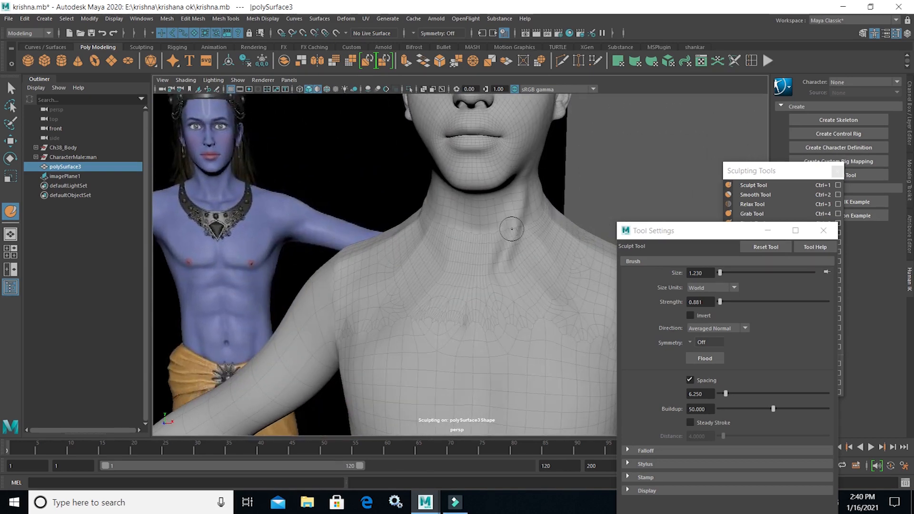
{"action": "left_click_drag", "start_coordinate": [511, 229], "coordinate": [514, 208]}
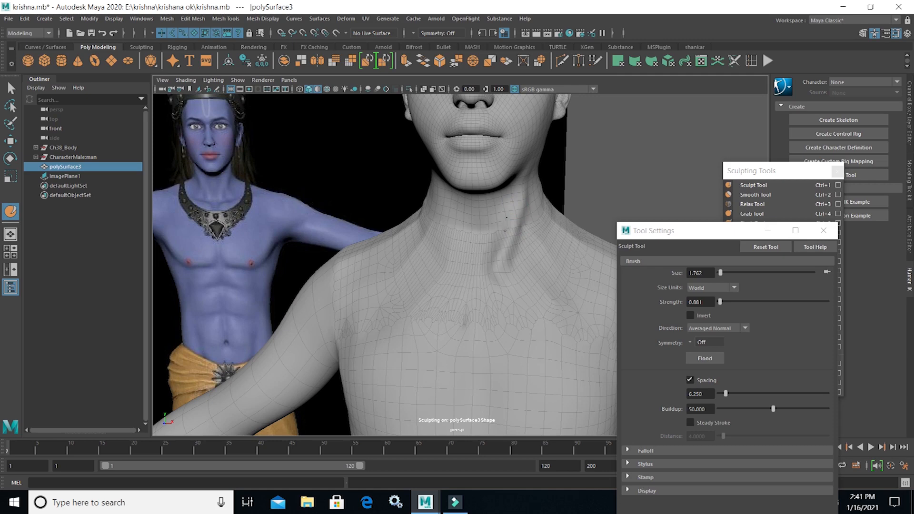
Sculpt the matching muscle on the opposite side of the neck with a 1.762 brush
{"action": "scroll", "coordinate": [498, 273], "scroll_direction": "down", "scroll_amount": 4}
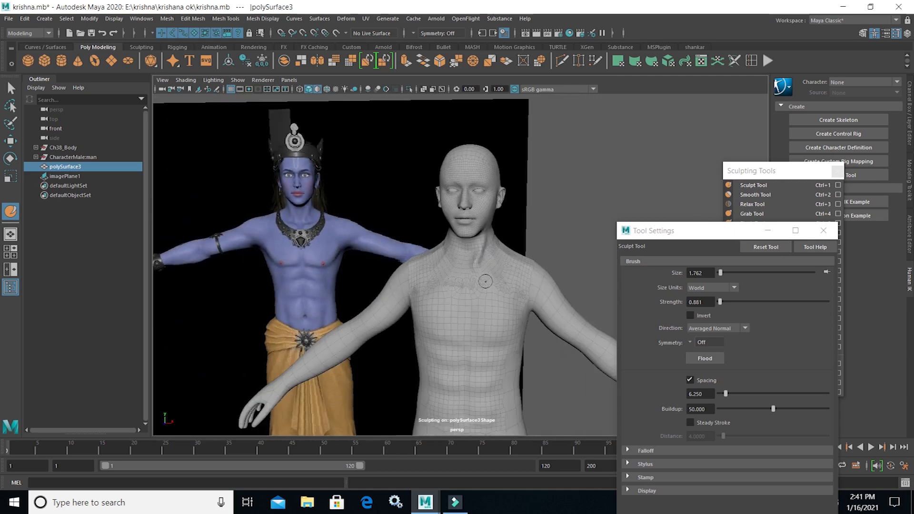
{"action": "mouse_move", "coordinate": [443, 283]}
{"action": "left_mouse_down", "text": "alt"}
{"action": "mouse_move", "coordinate": [589, 298]}
{"action": "mouse_move", "coordinate": [438, 282]}
{"action": "left_mouse_up", "text": "alt"}
{"action": "scroll", "coordinate": [518, 319], "scroll_direction": "up", "scroll_amount": 5}
{"action": "left_click_drag", "start_coordinate": [519, 320], "coordinate": [471, 277], "text": "alt"}
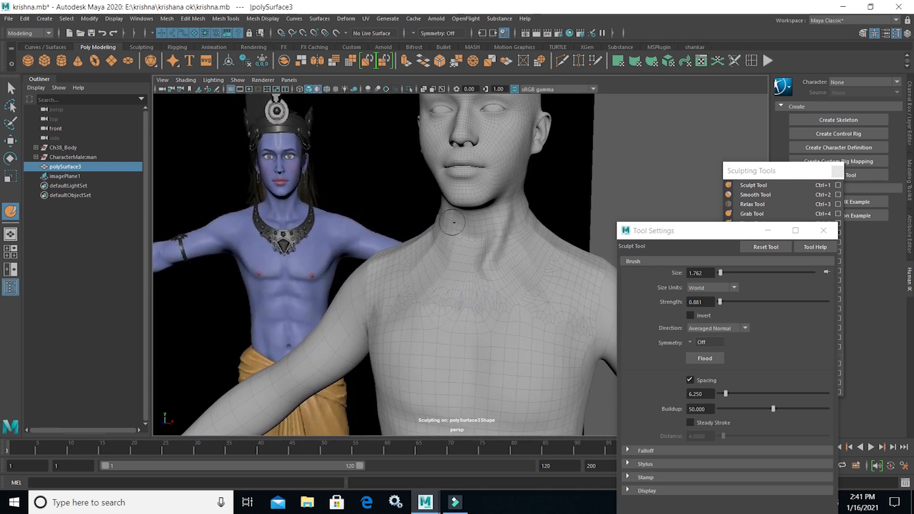
{"action": "left_click_drag", "start_coordinate": [455, 228], "coordinate": [465, 273], "text": "alt"}
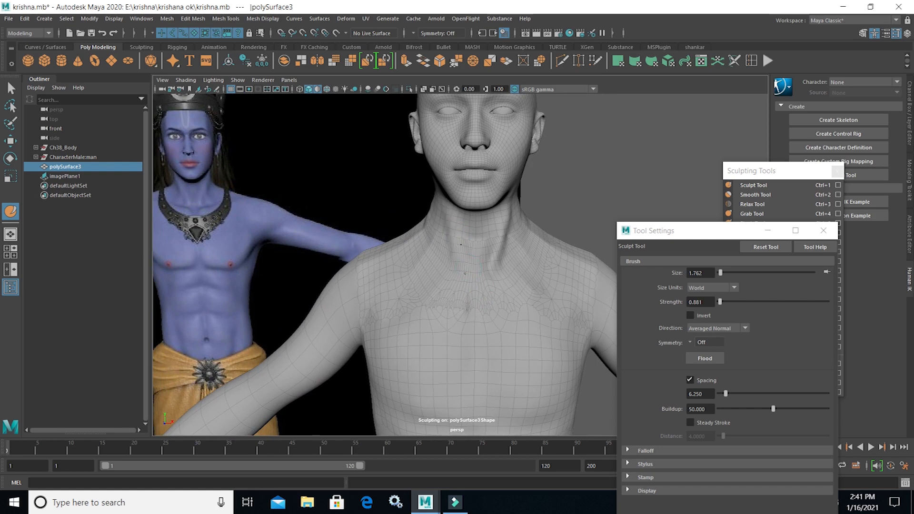
{"action": "mouse_move", "coordinate": [465, 266]}
{"action": "left_mouse_down", "text": "alt"}
{"action": "mouse_move", "coordinate": [572, 302]}
{"action": "mouse_move", "coordinate": [632, 225]}
{"action": "left_mouse_up", "text": "alt"}
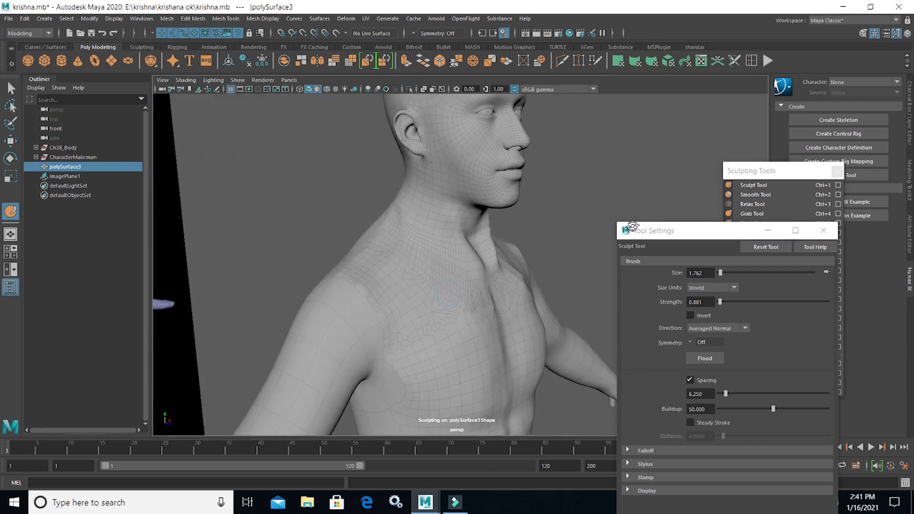
Refine the muscle ridges on both sides of the neck with the 1.762 Sculpt brush
{"action": "mouse_move", "coordinate": [483, 271]}
{"action": "left_mouse_down", "text": "alt"}
{"action": "mouse_move", "coordinate": [481, 247]}
{"action": "mouse_move", "coordinate": [484, 294]}
{"action": "mouse_move", "coordinate": [441, 265]}
{"action": "mouse_move", "coordinate": [229, 324]}
{"action": "left_mouse_up", "text": "alt"}
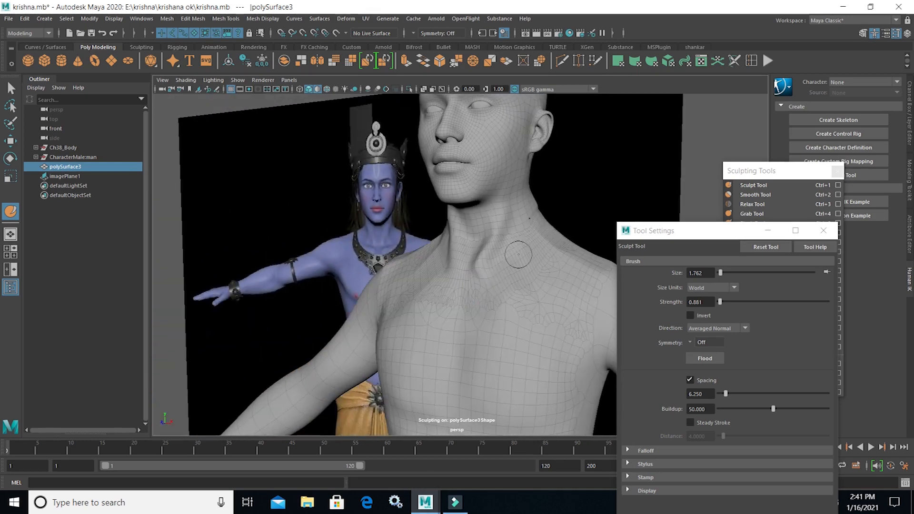
{"action": "mouse_move", "coordinate": [500, 250]}
{"action": "left_mouse_down", "text": "alt"}
{"action": "mouse_move", "coordinate": [541, 249]}
{"action": "mouse_move", "coordinate": [463, 225]}
{"action": "left_mouse_up", "text": "alt"}
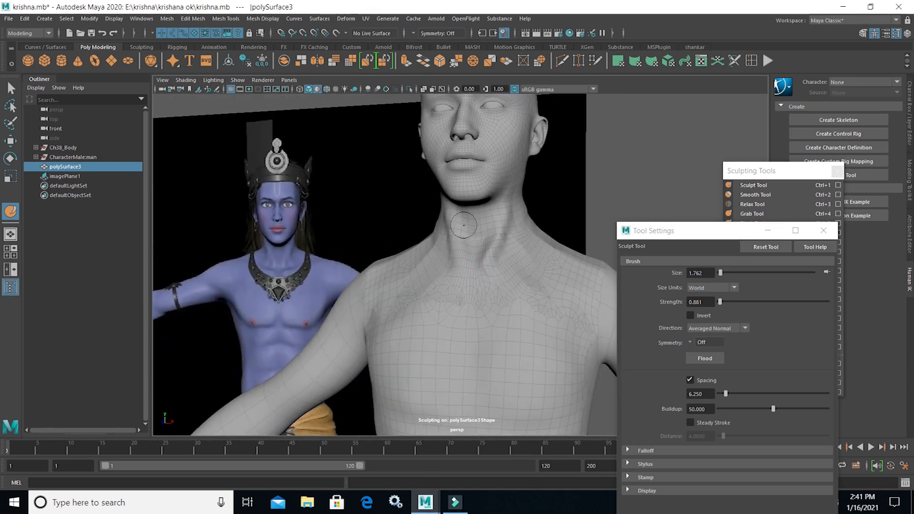
{"action": "mouse_move", "coordinate": [456, 212]}
{"action": "left_mouse_down", "text": "alt"}
{"action": "mouse_move", "coordinate": [506, 241]}
{"action": "mouse_move", "coordinate": [491, 231]}
{"action": "left_mouse_up", "text": "alt"}
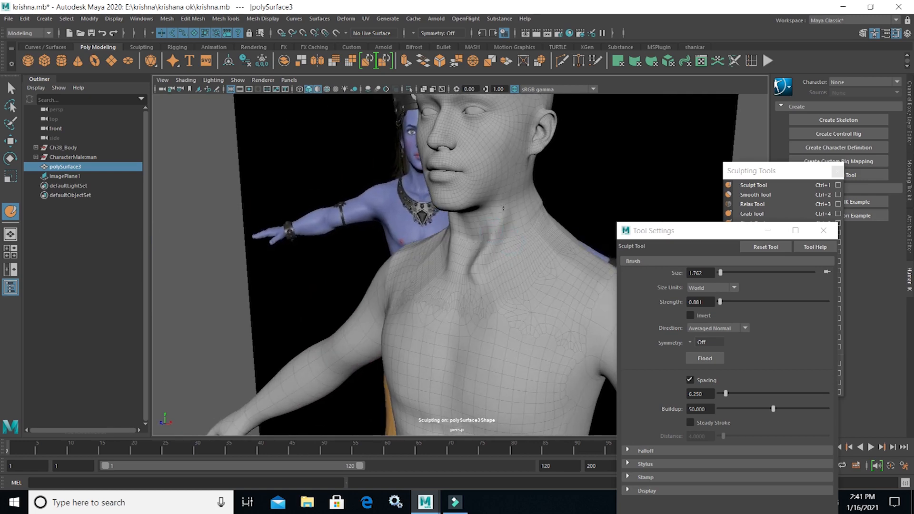
{"action": "mouse_move", "coordinate": [493, 252]}
{"action": "left_mouse_down", "text": "alt"}
{"action": "mouse_move", "coordinate": [489, 273]}
{"action": "mouse_move", "coordinate": [452, 265]}
{"action": "mouse_move", "coordinate": [498, 255]}
{"action": "mouse_move", "coordinate": [447, 229]}
{"action": "left_mouse_up", "text": "alt"}
{"action": "mouse_move", "coordinate": [487, 306]}
{"action": "left_mouse_down", "text": "alt"}
{"action": "mouse_move", "coordinate": [500, 293]}
{"action": "mouse_move", "coordinate": [552, 299]}
{"action": "left_mouse_up", "text": "alt"}
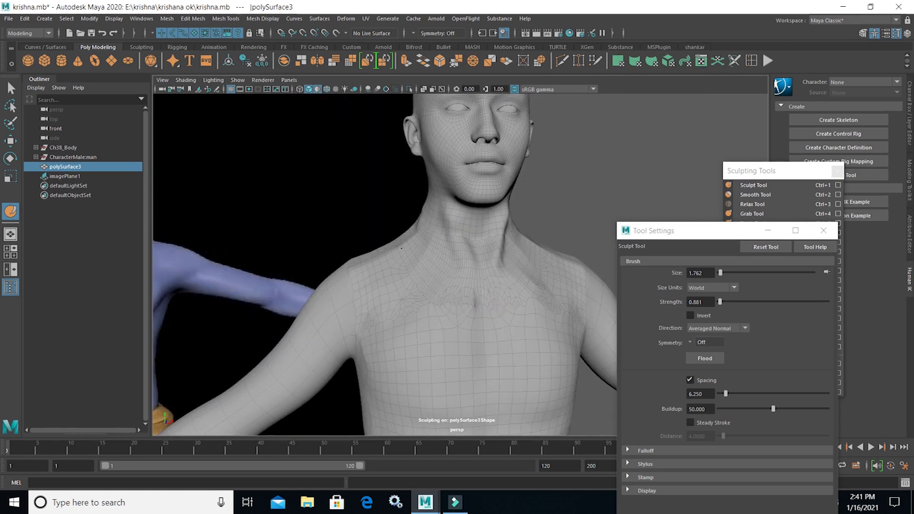
Soften the sculpted neck muscles on both sides with the Smooth Tool at size 1.762 and strength 12.335
{"action": "left_click", "coordinate": [782, 195]}
{"action": "left_click_drag", "start_coordinate": [562, 238], "coordinate": [512, 247], "text": "alt"}
{"action": "right_click_drag", "start_coordinate": [512, 247], "coordinate": [605, 310], "text": "alt"}
{"action": "mouse_move", "coordinate": [604, 309]}
{"action": "left_mouse_down", "text": "alt"}
{"action": "mouse_move", "coordinate": [561, 296]}
{"action": "mouse_move", "coordinate": [515, 203]}
{"action": "left_mouse_up", "text": "alt"}
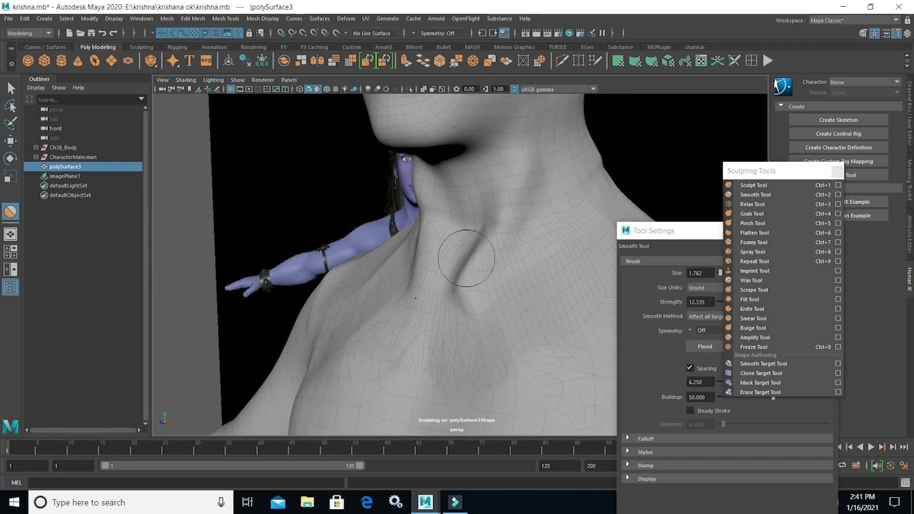
{"action": "left_click_drag", "start_coordinate": [514, 198], "coordinate": [236, 272], "text": "alt"}
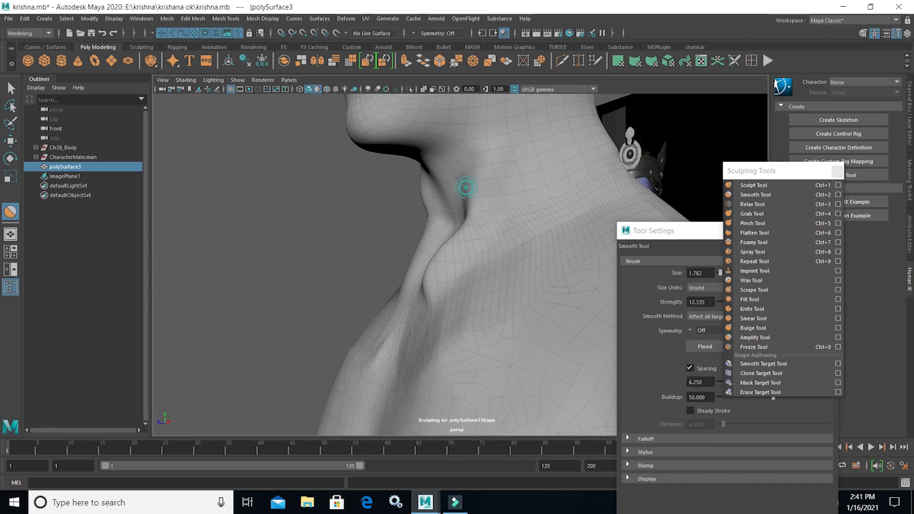
{"action": "mouse_move", "coordinate": [401, 232]}
{"action": "left_mouse_down", "text": "alt"}
{"action": "mouse_move", "coordinate": [470, 214]}
{"action": "mouse_move", "coordinate": [413, 175]}
{"action": "left_mouse_up", "text": "alt"}
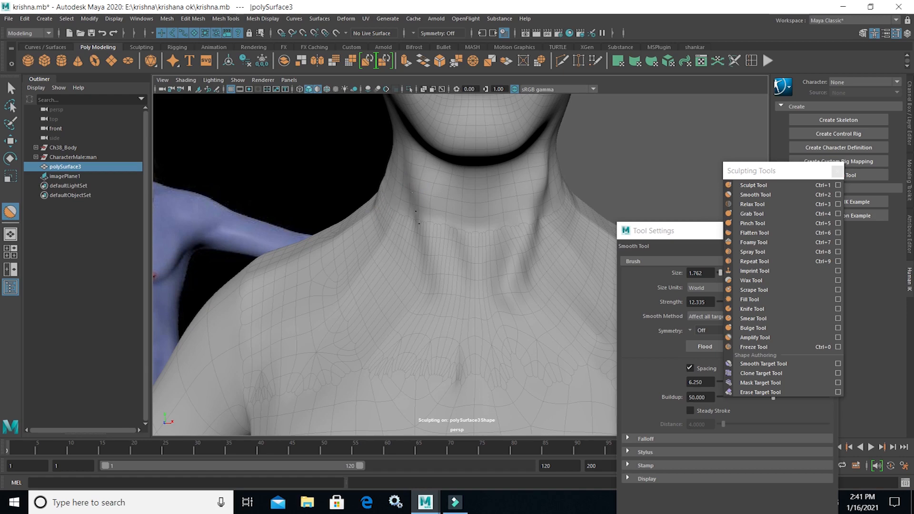
{"action": "mouse_move", "coordinate": [449, 251]}
{"action": "left_mouse_down", "text": "alt"}
{"action": "mouse_move", "coordinate": [418, 235]}
{"action": "mouse_move", "coordinate": [576, 198]}
{"action": "mouse_move", "coordinate": [544, 183]}
{"action": "left_mouse_up", "text": "alt"}
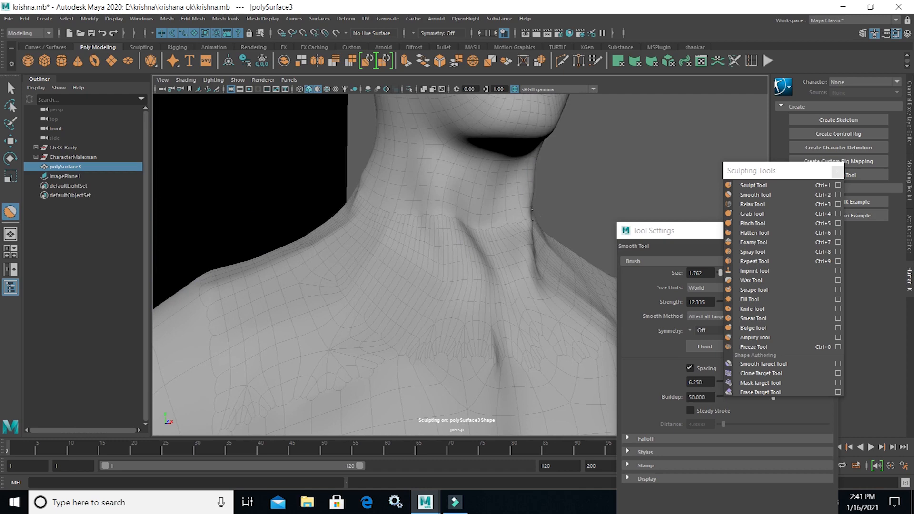
Enlarge the Smooth brush to 3.182 and smooth the upper chest below the collarbone
{"action": "scroll", "coordinate": [527, 251], "scroll_direction": "down", "scroll_amount": 5}
{"action": "mouse_move", "coordinate": [477, 318]}
{"action": "left_mouse_down", "text": "alt"}
{"action": "mouse_move", "coordinate": [502, 402]}
{"action": "mouse_move", "coordinate": [616, 400]}
{"action": "mouse_move", "coordinate": [417, 437]}
{"action": "mouse_move", "coordinate": [461, 298]}
{"action": "mouse_move", "coordinate": [574, 388]}
{"action": "left_mouse_up", "text": "alt"}
{"action": "middle_click_drag", "start_coordinate": [574, 387], "coordinate": [570, 321], "text": "alt"}
{"action": "scroll", "coordinate": [569, 321], "scroll_direction": "up", "scroll_amount": 3}
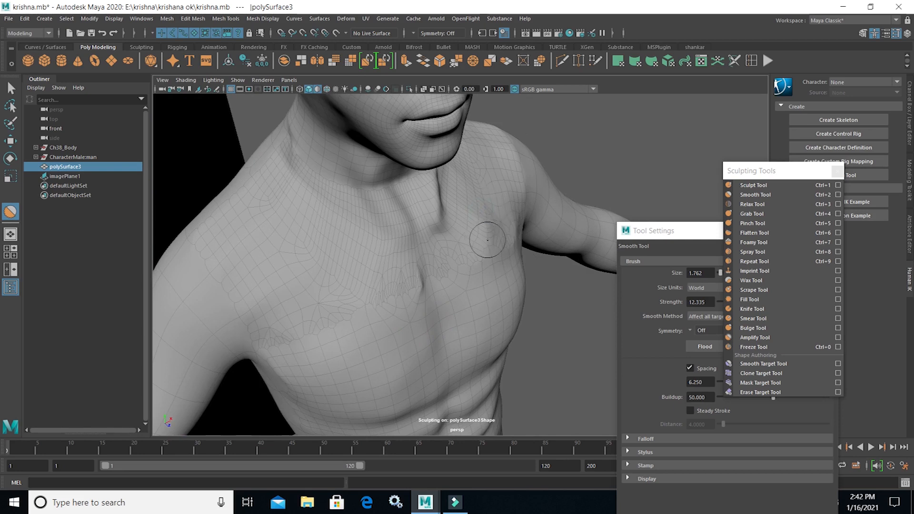
{"action": "left_click_drag", "start_coordinate": [500, 225], "coordinate": [512, 222]}
{"action": "left_click_drag", "start_coordinate": [496, 188], "coordinate": [482, 251]}
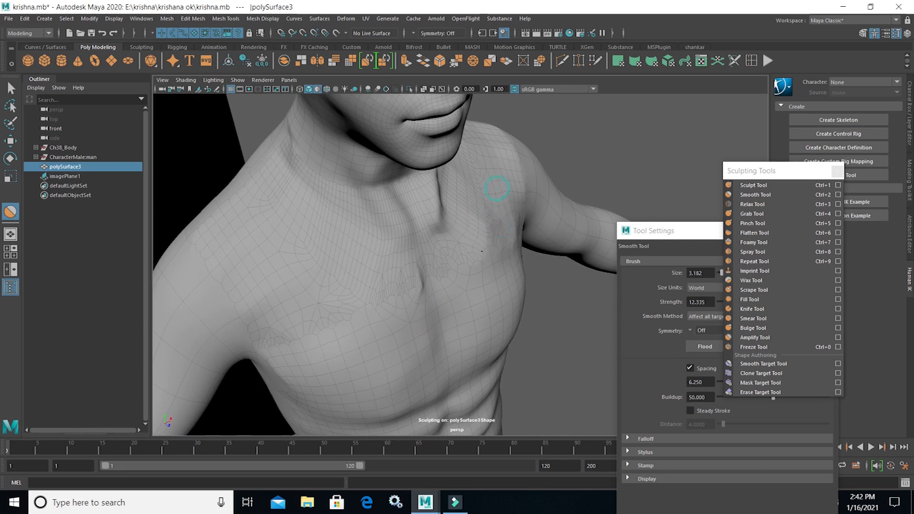
Smooth the collarbone, shoulder and neck base with the 3.182 Smooth brush
{"action": "scroll", "coordinate": [485, 272], "scroll_direction": "down", "scroll_amount": 5}
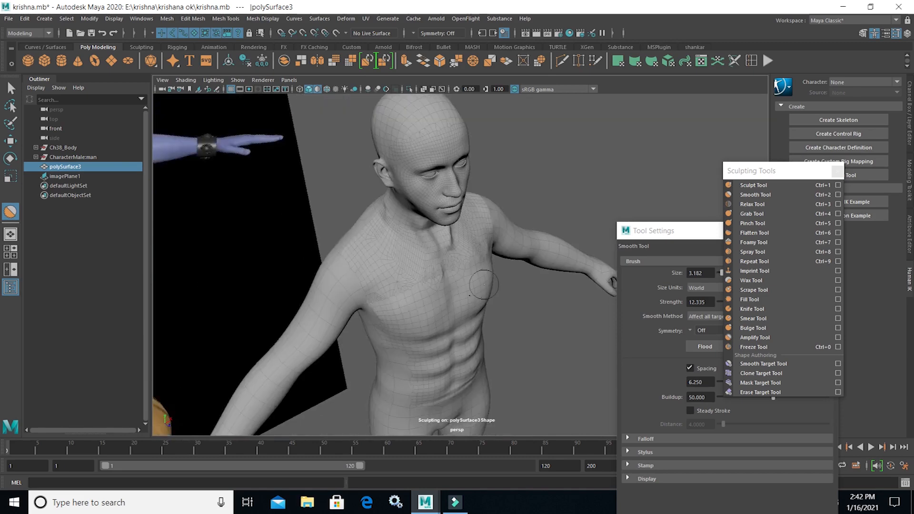
{"action": "left_click_drag", "start_coordinate": [470, 294], "coordinate": [514, 179], "text": "alt"}
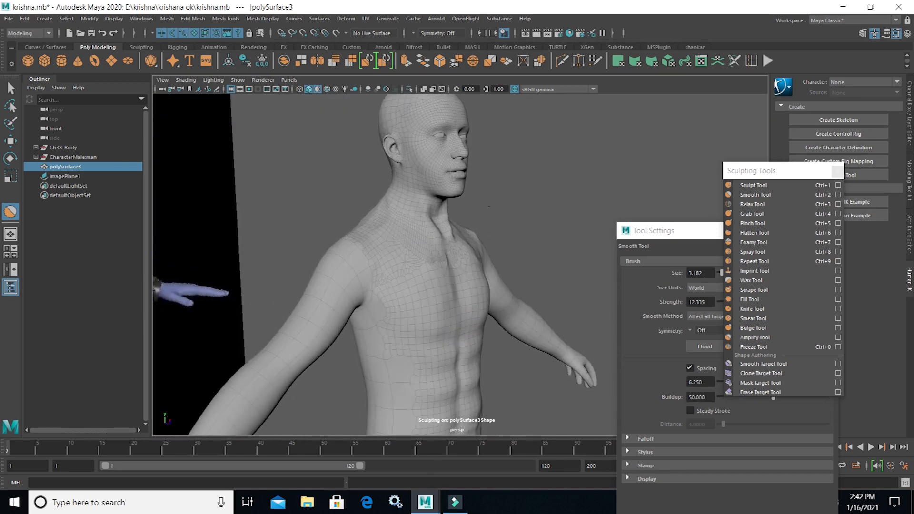
{"action": "scroll", "coordinate": [590, 272], "scroll_direction": "up", "scroll_amount": 5}
{"action": "mouse_move", "coordinate": [338, 249]}
{"action": "left_mouse_down", "text": "alt"}
{"action": "mouse_move", "coordinate": [451, 248]}
{"action": "mouse_move", "coordinate": [520, 235]}
{"action": "mouse_move", "coordinate": [526, 220]}
{"action": "mouse_move", "coordinate": [457, 286]}
{"action": "mouse_move", "coordinate": [429, 293]}
{"action": "mouse_move", "coordinate": [343, 271]}
{"action": "left_mouse_up", "text": "alt"}
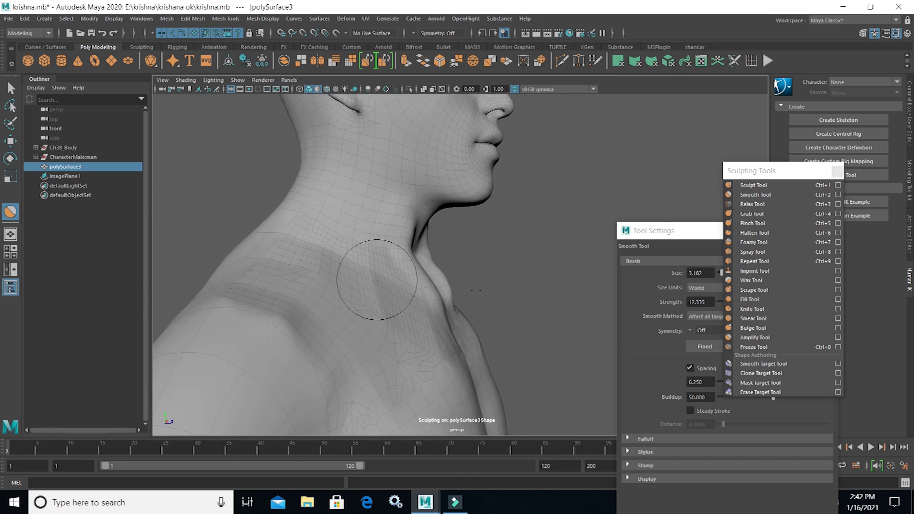
{"action": "mouse_move", "coordinate": [447, 277]}
{"action": "left_mouse_down"}
{"action": "mouse_move", "coordinate": [456, 290]}
{"action": "mouse_move", "coordinate": [439, 273]}
{"action": "mouse_move", "coordinate": [189, 263]}
{"action": "mouse_move", "coordinate": [247, 314]}
{"action": "mouse_move", "coordinate": [276, 314]}
{"action": "left_mouse_up"}
{"action": "left_click", "coordinate": [542, 210]}
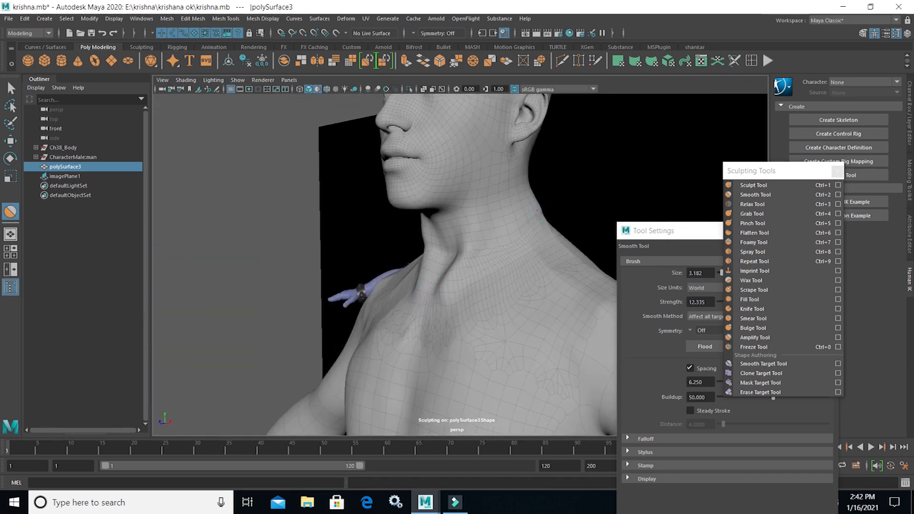
Examine the neck, collarbones and chest in the Krishna reference image and compare them with the body mesh
{"action": "left_click_drag", "start_coordinate": [551, 223], "coordinate": [250, 332], "text": "alt"}
{"action": "right_click_drag", "start_coordinate": [390, 316], "coordinate": [363, 294], "text": "alt"}
{"action": "left_click_drag", "start_coordinate": [363, 294], "coordinate": [556, 224], "text": "alt"}
{"action": "right_click_drag", "start_coordinate": [466, 340], "coordinate": [538, 339], "text": "alt"}
{"action": "middle_click_drag", "start_coordinate": [469, 347], "coordinate": [552, 364], "text": "alt"}
{"action": "left_click_drag", "start_coordinate": [457, 305], "coordinate": [455, 267], "text": "alt"}
{"action": "right_click_drag", "start_coordinate": [362, 267], "coordinate": [385, 267], "text": "alt"}
{"action": "middle_click_drag", "start_coordinate": [371, 252], "coordinate": [429, 263], "text": "alt"}
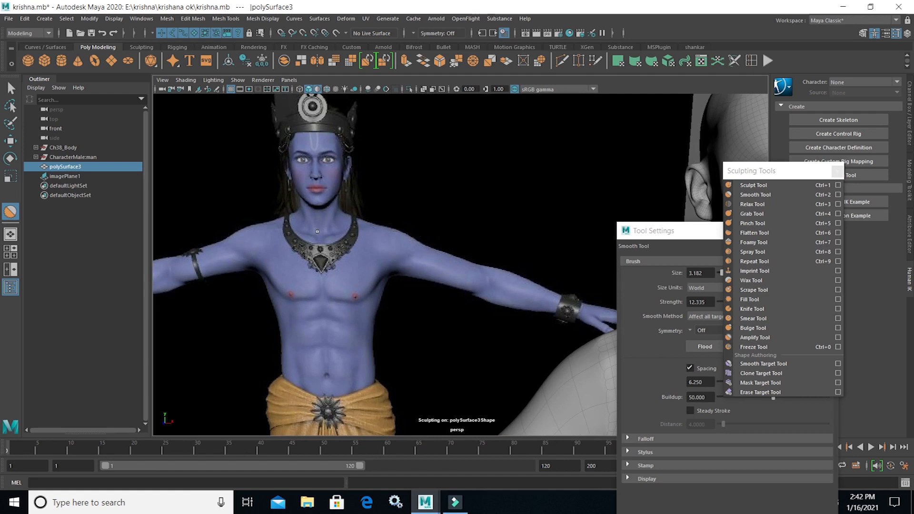
{"action": "left_click_drag", "start_coordinate": [377, 281], "coordinate": [365, 303], "text": "alt"}
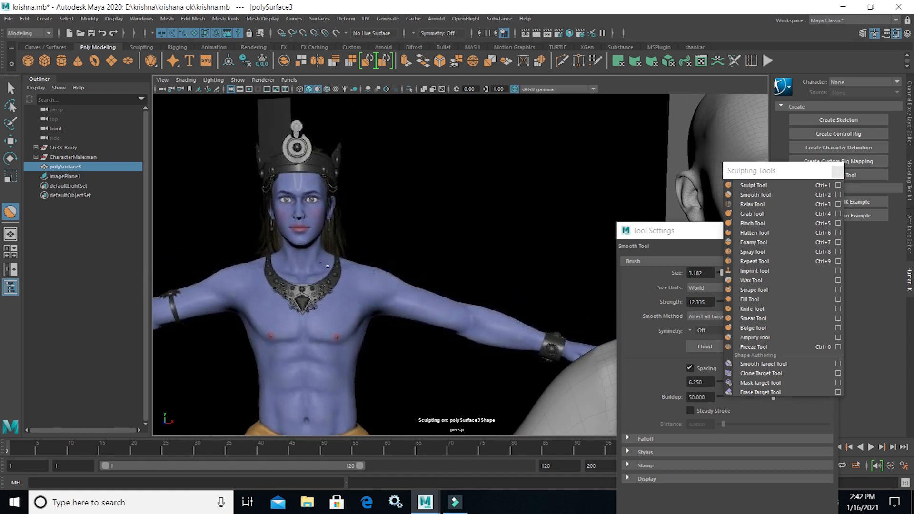
{"action": "middle_click_drag", "start_coordinate": [408, 262], "coordinate": [449, 264], "text": "alt"}
{"action": "right_click_drag", "start_coordinate": [413, 298], "coordinate": [458, 316], "text": "alt"}
{"action": "middle_click_drag", "start_coordinate": [332, 258], "coordinate": [346, 259], "text": "alt"}
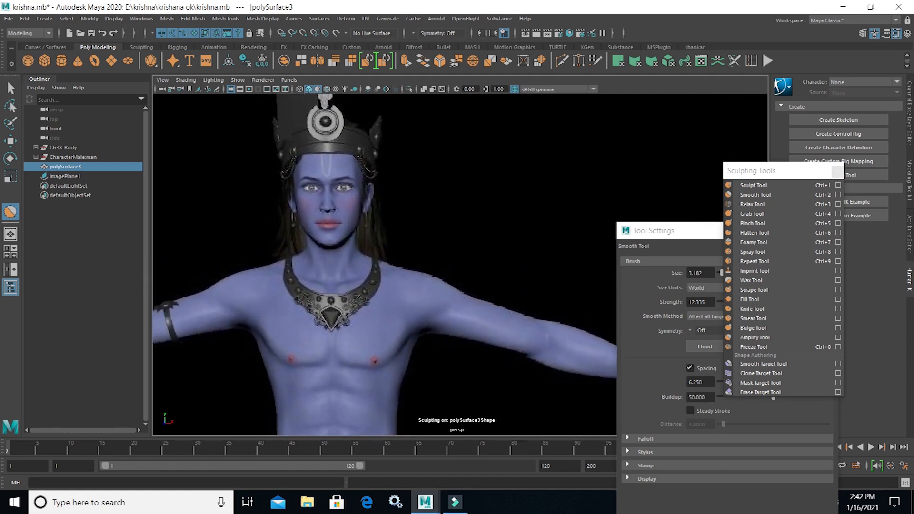
{"action": "right_click_drag", "start_coordinate": [343, 285], "coordinate": [355, 295], "text": "alt"}
{"action": "middle_click_drag", "start_coordinate": [355, 296], "coordinate": [364, 302], "text": "alt"}
{"action": "right_click_drag", "start_coordinate": [365, 301], "coordinate": [238, 243], "text": "alt"}
{"action": "middle_click_drag", "start_coordinate": [351, 311], "coordinate": [19, 209], "text": "alt"}
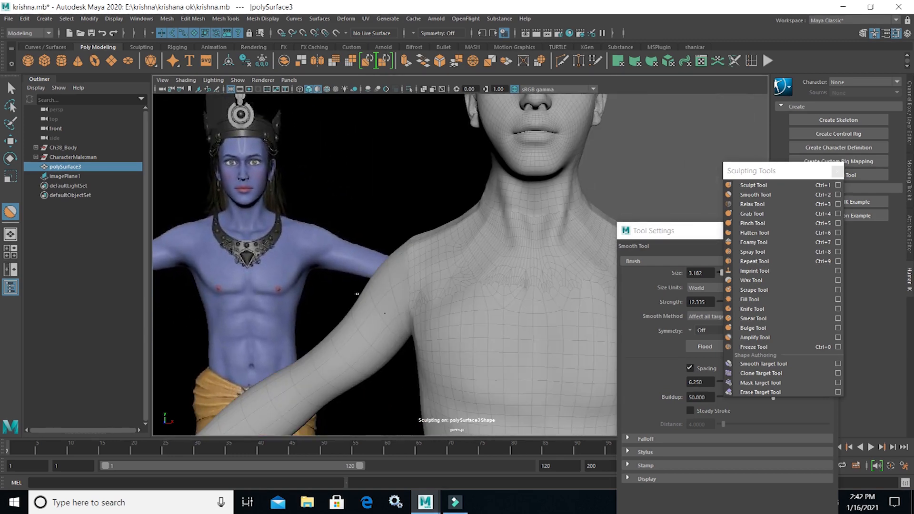
{"action": "middle_click_drag", "start_coordinate": [448, 361], "coordinate": [326, 298], "text": "alt"}
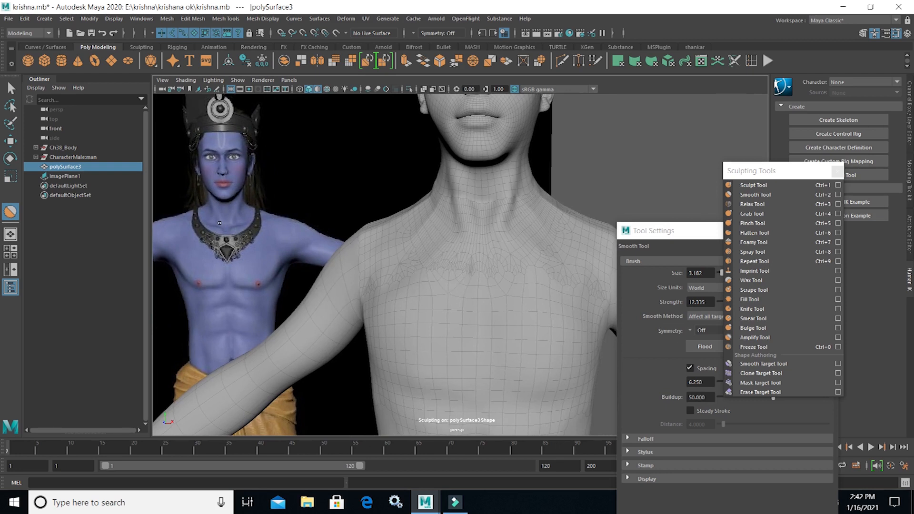
Smooth the side of the neck further and reduce the brush size to 1.835
{"action": "mouse_move", "coordinate": [452, 216]}
{"action": "left_mouse_down"}
{"action": "mouse_move", "coordinate": [432, 225]}
{"action": "mouse_move", "coordinate": [438, 239]}
{"action": "left_mouse_up"}
{"action": "left_click_drag", "start_coordinate": [223, 212], "coordinate": [174, 214], "text": "alt"}
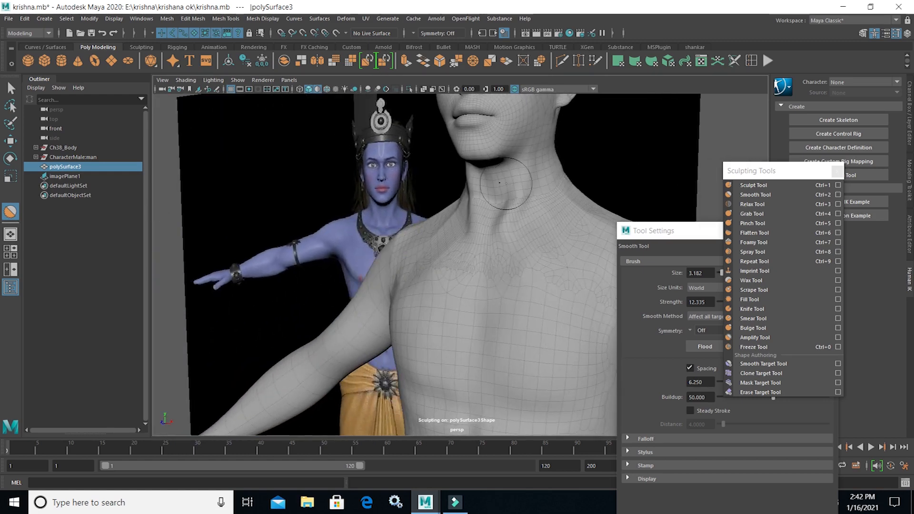
{"action": "key", "text": "b"}
{"action": "left_click_drag", "start_coordinate": [494, 184], "coordinate": [483, 183]}
Sculpt the base of the throat between the neck muscles with the Sculpt Tool at size 1.835
{"action": "left_click", "coordinate": [757, 187]}
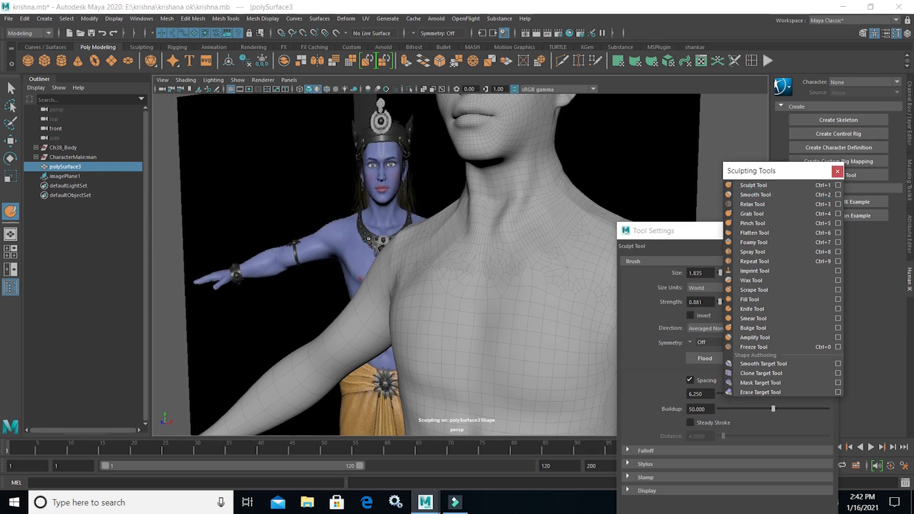
{"action": "left_click_drag", "start_coordinate": [441, 218], "coordinate": [474, 186], "text": "alt"}
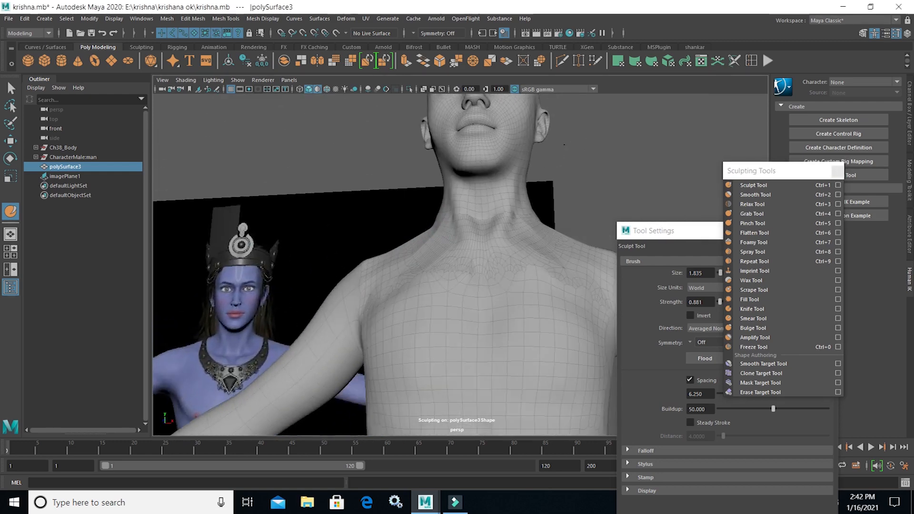
{"action": "right_click_drag", "start_coordinate": [443, 181], "coordinate": [483, 176], "text": "alt"}
{"action": "mouse_move", "coordinate": [485, 175]}
{"action": "left_mouse_down", "text": "alt"}
{"action": "mouse_move", "coordinate": [503, 138]}
{"action": "mouse_move", "coordinate": [483, 190]}
{"action": "left_mouse_up", "text": "alt"}
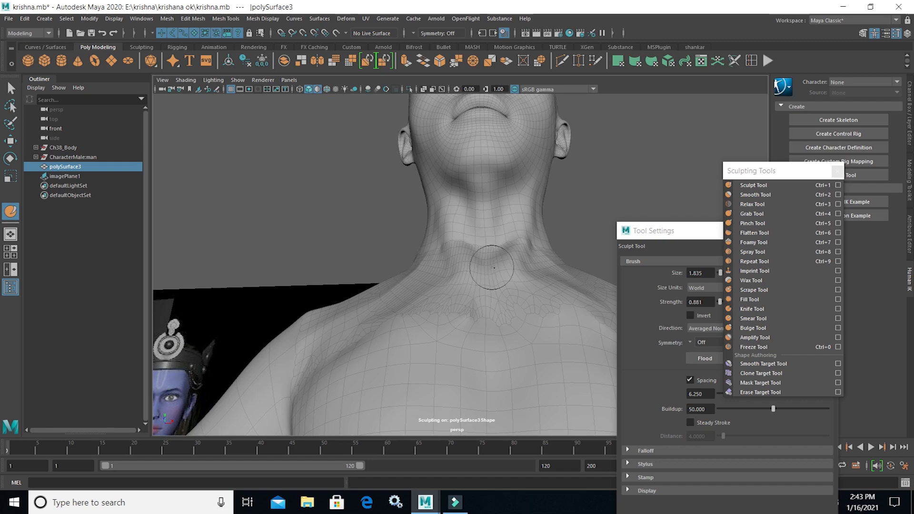
Smooth the base of the throat and the side of the neck with the Smooth Tool at size 1.835
{"action": "left_click_drag", "start_coordinate": [494, 268], "coordinate": [259, 312], "text": "alt"}
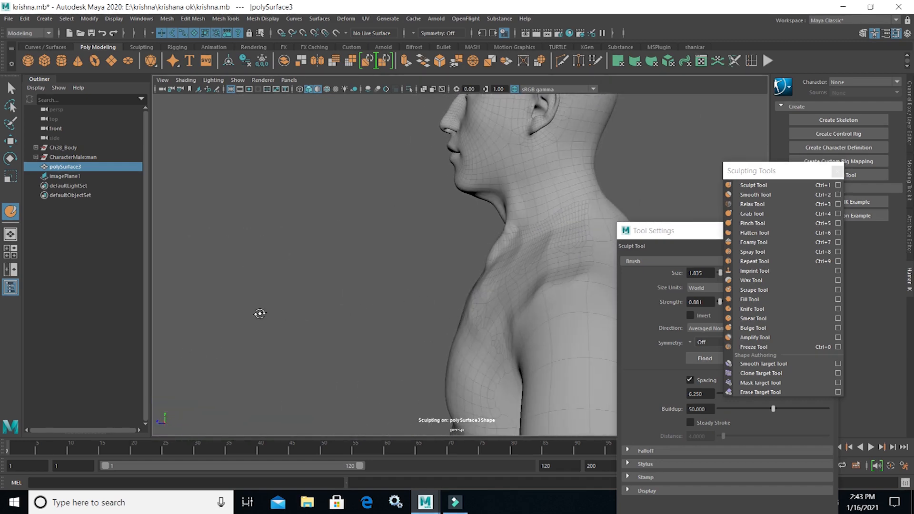
{"action": "left_click_drag", "start_coordinate": [418, 285], "coordinate": [505, 306], "text": "alt"}
{"action": "right_click_drag", "start_coordinate": [504, 306], "coordinate": [567, 306], "text": "alt"}
{"action": "middle_click_drag", "start_coordinate": [567, 306], "coordinate": [456, 256], "text": "alt"}
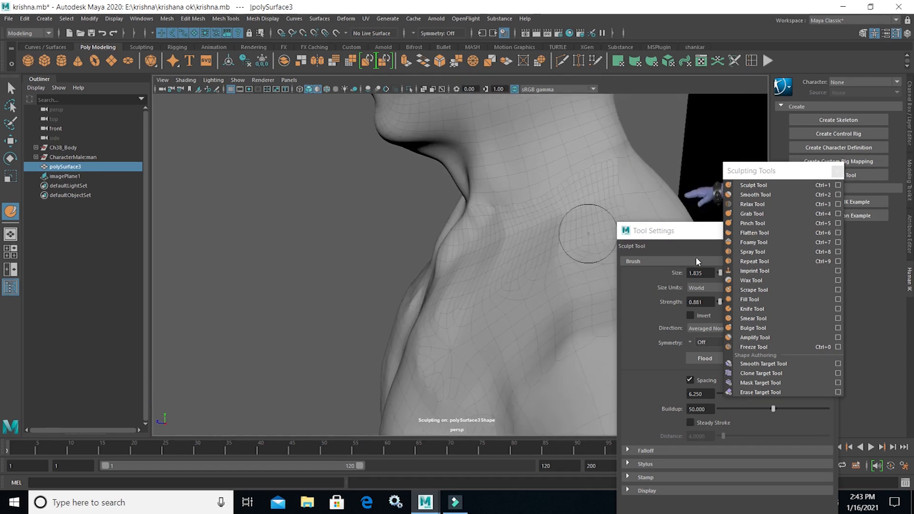
{"action": "left_click", "coordinate": [786, 195]}
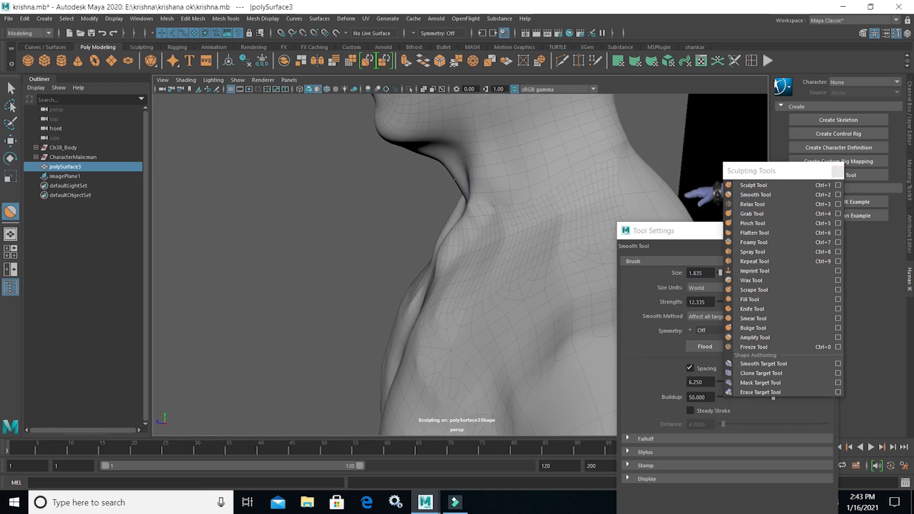
{"action": "left_click_drag", "start_coordinate": [463, 205], "coordinate": [428, 216], "text": "alt"}
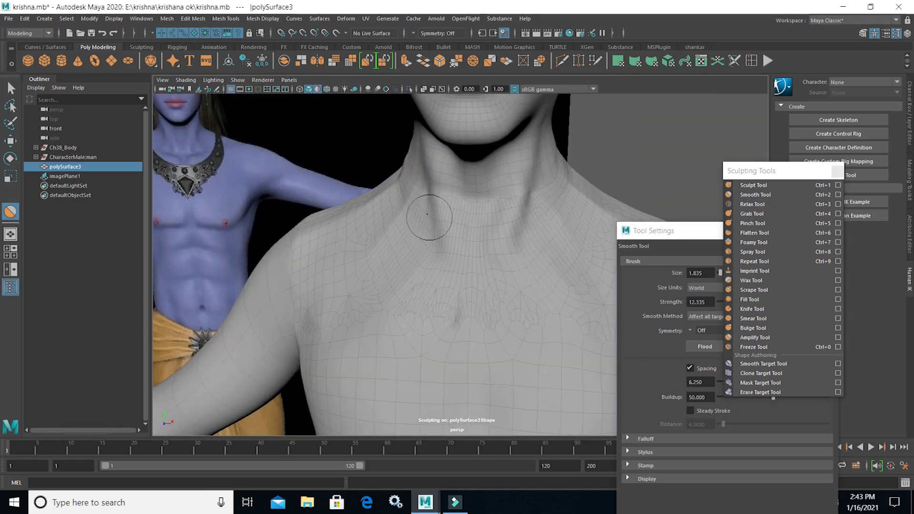
Examine the body mesh's neck, shoulders and torso from several angles and compare them with the Krishna reference image
{"action": "scroll", "coordinate": [480, 277], "scroll_direction": "down", "scroll_amount": 6}
{"action": "left_click_drag", "start_coordinate": [514, 313], "coordinate": [619, 419], "text": "alt"}
{"action": "left_click_drag", "start_coordinate": [408, 303], "coordinate": [479, 267], "text": "alt"}
{"action": "left_click_drag", "start_coordinate": [424, 275], "coordinate": [457, 261], "text": "alt"}
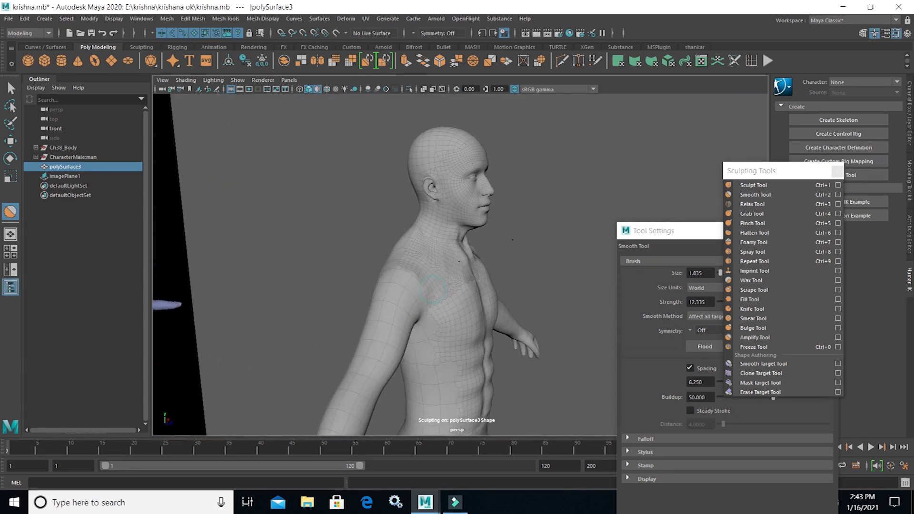
{"action": "scroll", "coordinate": [464, 286], "scroll_direction": "up", "scroll_amount": 4}
{"action": "middle_click_drag", "start_coordinate": [469, 298], "coordinate": [426, 189], "text": "alt"}
{"action": "left_click_drag", "start_coordinate": [248, 298], "coordinate": [171, 312], "text": "alt"}
{"action": "left_click_drag", "start_coordinate": [334, 347], "coordinate": [248, 350], "text": "alt"}
{"action": "middle_click_drag", "start_coordinate": [508, 314], "coordinate": [435, 308], "text": "alt"}
{"action": "scroll", "coordinate": [436, 308], "scroll_direction": "down", "scroll_amount": 4}
{"action": "mouse_move", "coordinate": [444, 302]}
{"action": "left_mouse_down", "text": "alt"}
{"action": "mouse_move", "coordinate": [430, 318]}
{"action": "mouse_move", "coordinate": [452, 317]}
{"action": "left_mouse_up", "text": "alt"}
{"action": "left_click_drag", "start_coordinate": [393, 299], "coordinate": [384, 286], "text": "alt"}
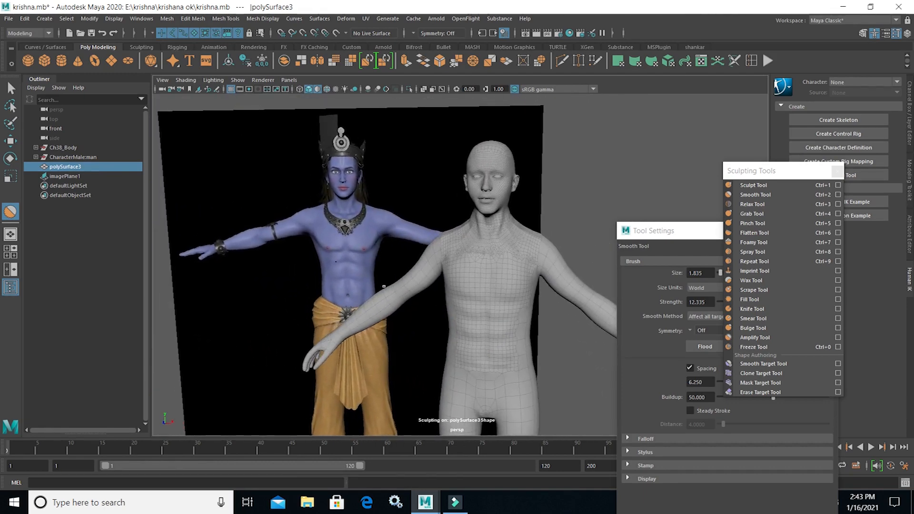
{"action": "scroll", "coordinate": [488, 291], "scroll_direction": "up", "scroll_amount": 6}
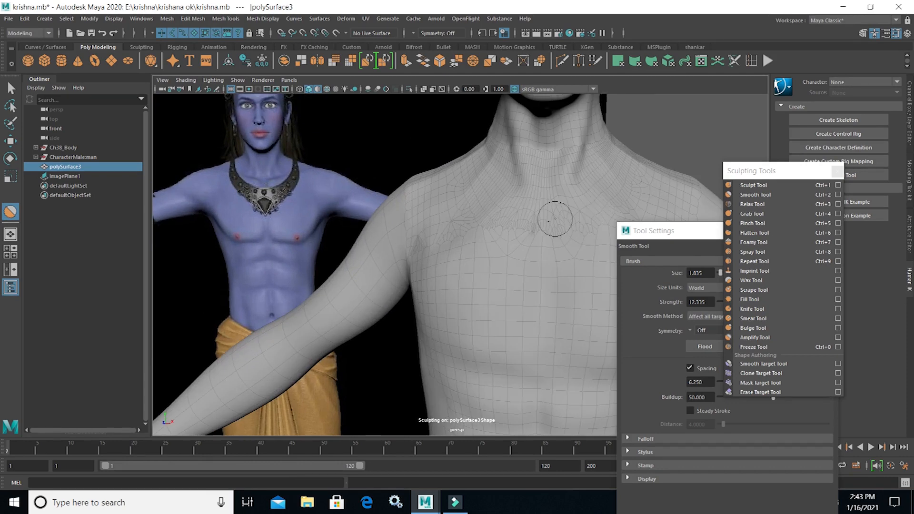
Smooth the upper chest below the collarbones with the 3.828 Smooth brush and reduce the brush size to 1.882
{"action": "middle_click_drag", "start_coordinate": [541, 266], "coordinate": [453, 299], "text": "alt"}
{"action": "mouse_move", "coordinate": [453, 299]}
{"action": "left_mouse_down", "text": "alt"}
{"action": "mouse_move", "coordinate": [381, 310]}
{"action": "mouse_move", "coordinate": [379, 259]}
{"action": "left_mouse_up", "text": "alt"}
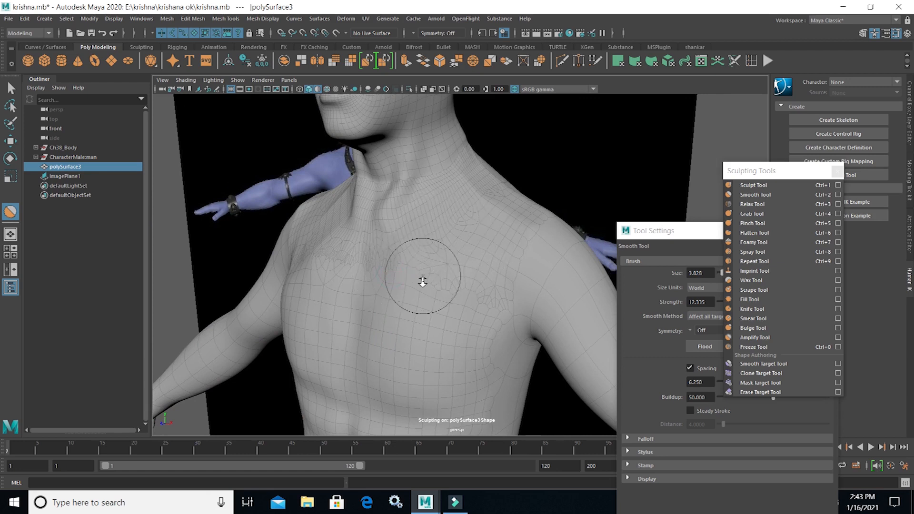
{"action": "scroll", "coordinate": [420, 279], "scroll_direction": "down", "scroll_amount": 3}
{"action": "scroll", "coordinate": [363, 255], "scroll_direction": "down", "scroll_amount": 1}
{"action": "left_click_drag", "start_coordinate": [357, 276], "coordinate": [375, 235], "text": "alt"}
{"action": "scroll", "coordinate": [430, 293], "scroll_direction": "up", "scroll_amount": 4}
{"action": "left_click_drag", "start_coordinate": [430, 294], "coordinate": [455, 259], "text": "alt"}
{"action": "middle_click_drag", "start_coordinate": [455, 259], "coordinate": [455, 275], "text": "alt"}
{"action": "key", "text": "b"}
{"action": "mouse_move", "coordinate": [452, 270]}
{"action": "left_mouse_down"}
{"action": "mouse_move", "coordinate": [432, 266]}
{"action": "mouse_move", "coordinate": [436, 245]}
{"action": "left_mouse_up"}
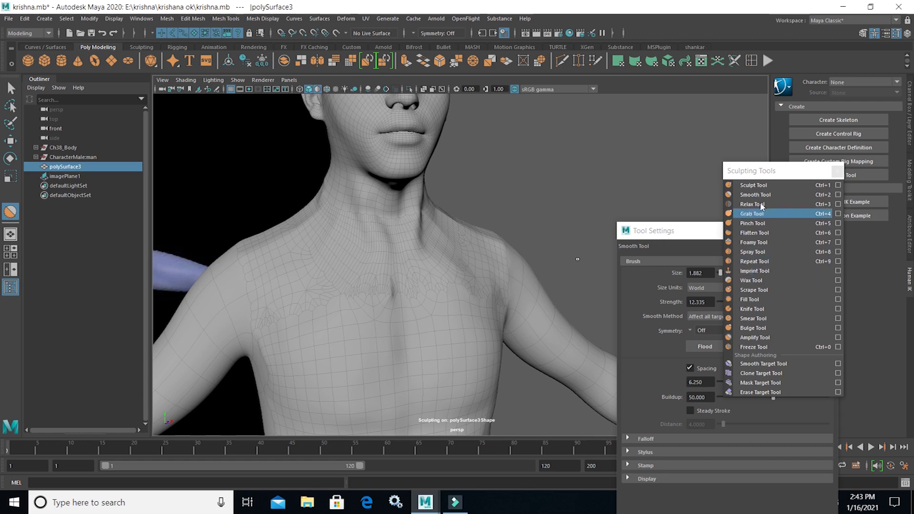
Sculpt the collarbone on the character's left side out to the shoulder with the Sculpt Tool at size 1.882
{"action": "left_click", "coordinate": [811, 183]}
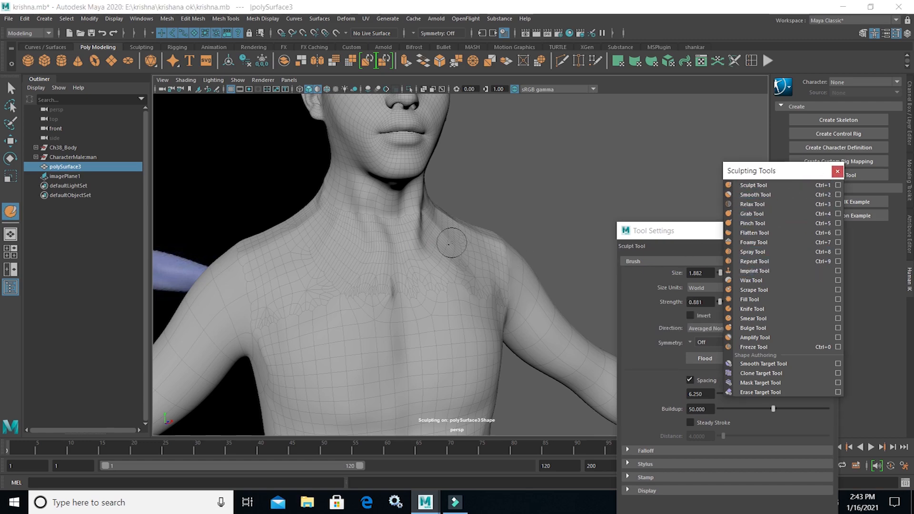
{"action": "left_click_drag", "start_coordinate": [466, 265], "coordinate": [469, 297], "text": "alt"}
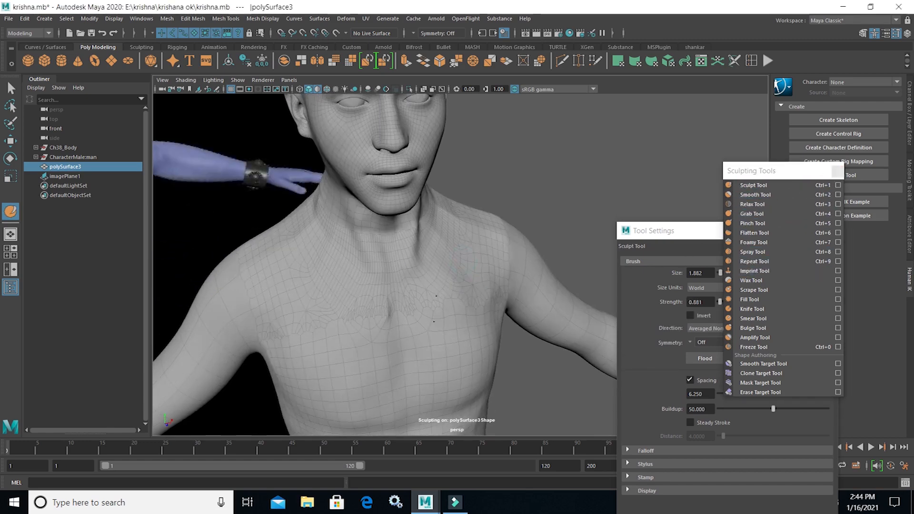
{"action": "middle_click_drag", "start_coordinate": [485, 284], "coordinate": [378, 294], "text": "alt"}
{"action": "scroll", "coordinate": [376, 288], "scroll_direction": "up", "scroll_amount": 3}
{"action": "left_click_drag", "start_coordinate": [369, 265], "coordinate": [365, 285], "text": "alt"}
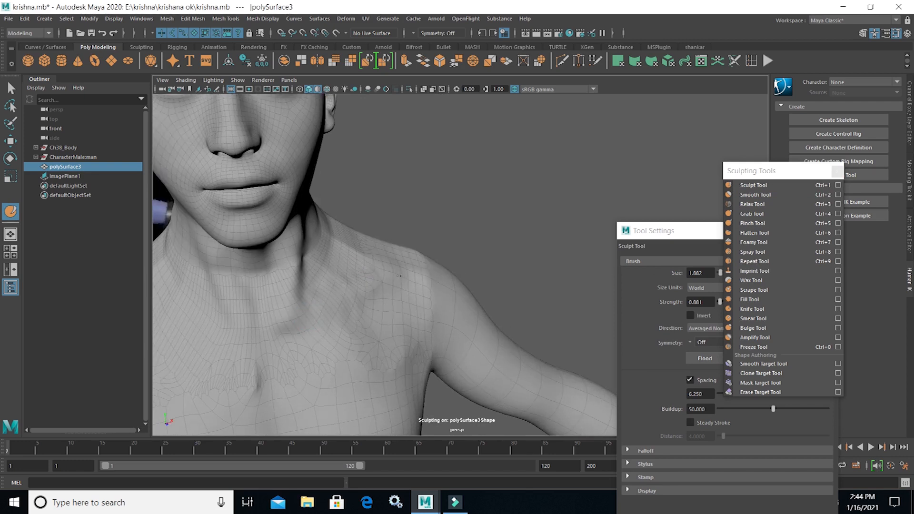
{"action": "mouse_move", "coordinate": [320, 297]}
{"action": "left_mouse_down", "text": "alt"}
{"action": "mouse_move", "coordinate": [435, 330]}
{"action": "mouse_move", "coordinate": [446, 286]}
{"action": "mouse_move", "coordinate": [369, 254]}
{"action": "left_mouse_up", "text": "alt"}
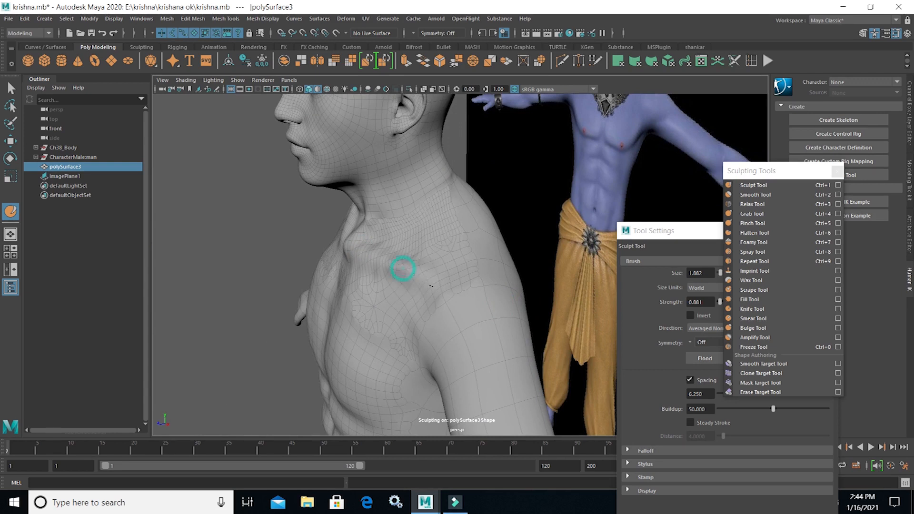
Sculpt the matching collarbone ridge on the character's right side with the 1.882 Sculpt brush
{"action": "mouse_move", "coordinate": [430, 293]}
{"action": "left_mouse_down", "text": "alt"}
{"action": "mouse_move", "coordinate": [370, 302]}
{"action": "mouse_move", "coordinate": [524, 294]}
{"action": "mouse_move", "coordinate": [567, 239]}
{"action": "mouse_move", "coordinate": [445, 280]}
{"action": "mouse_move", "coordinate": [523, 274]}
{"action": "mouse_move", "coordinate": [486, 257]}
{"action": "left_mouse_up", "text": "alt"}
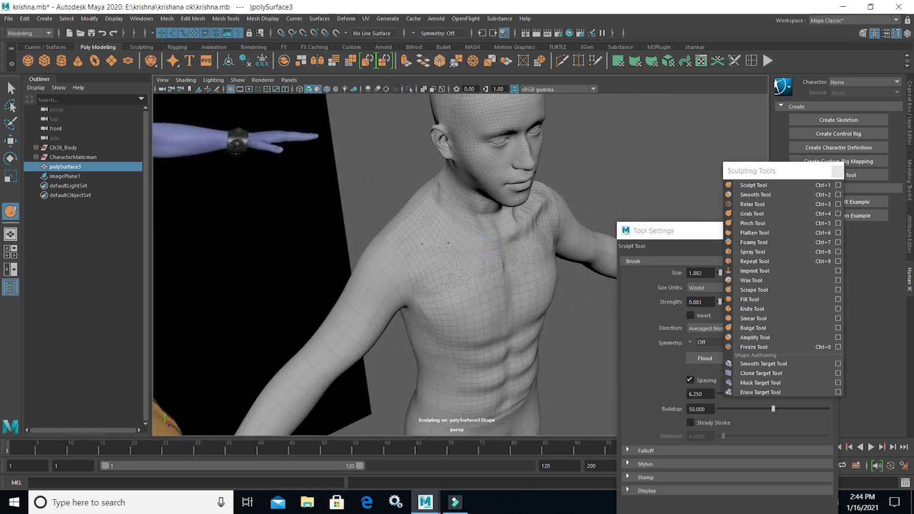
{"action": "left_click_drag", "start_coordinate": [452, 301], "coordinate": [565, 247], "text": "alt"}
{"action": "right_click_drag", "start_coordinate": [426, 248], "coordinate": [572, 293], "text": "alt"}
{"action": "mouse_move", "coordinate": [423, 276]}
{"action": "left_mouse_down", "text": "alt"}
{"action": "mouse_move", "coordinate": [472, 323]}
{"action": "mouse_move", "coordinate": [490, 204]}
{"action": "left_mouse_up", "text": "alt"}
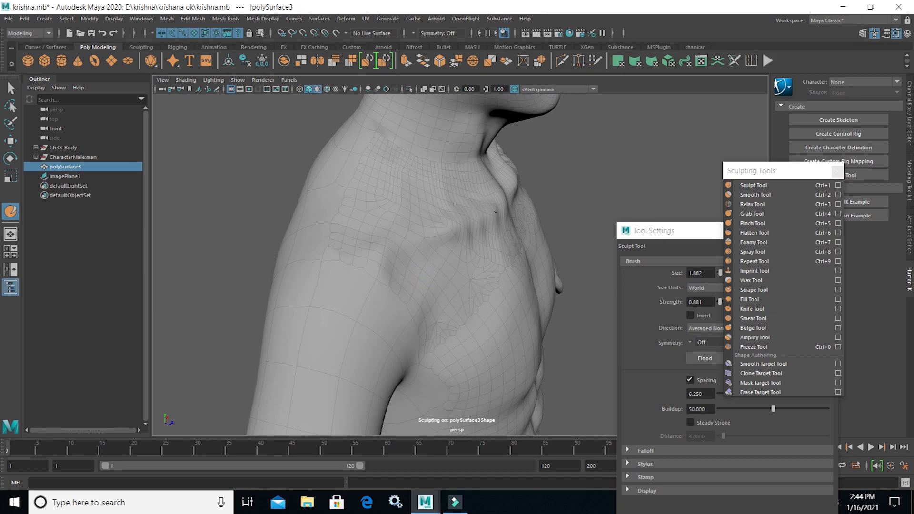
Build up both collarbones further and define the hollows around them with the 1.882 Sculpt brush
{"action": "left_click_drag", "start_coordinate": [507, 251], "coordinate": [338, 233], "text": "alt"}
{"action": "right_click_drag", "start_coordinate": [447, 299], "coordinate": [371, 268], "text": "alt"}
{"action": "middle_click_drag", "start_coordinate": [372, 268], "coordinate": [296, 214], "text": "alt"}
{"action": "right_click_drag", "start_coordinate": [295, 214], "coordinate": [443, 291], "text": "alt"}
{"action": "left_click_drag", "start_coordinate": [384, 250], "coordinate": [379, 300], "text": "alt"}
{"action": "middle_click_drag", "start_coordinate": [378, 200], "coordinate": [379, 270], "text": "alt"}
{"action": "right_click_drag", "start_coordinate": [257, 243], "coordinate": [320, 273], "text": "alt"}
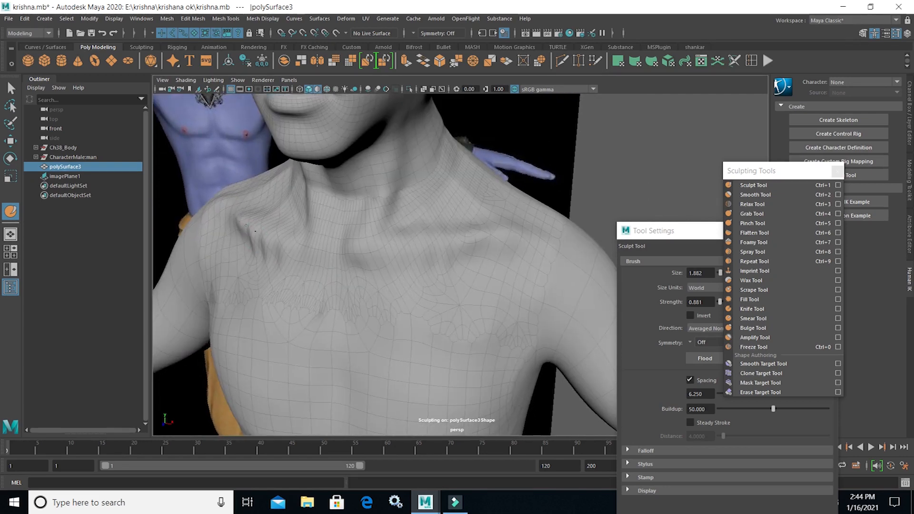
{"action": "mouse_move", "coordinate": [474, 275]}
{"action": "left_mouse_down", "text": "alt"}
{"action": "mouse_move", "coordinate": [500, 202]}
{"action": "mouse_move", "coordinate": [241, 226]}
{"action": "mouse_move", "coordinate": [292, 321]}
{"action": "mouse_move", "coordinate": [463, 384]}
{"action": "mouse_move", "coordinate": [457, 318]}
{"action": "left_mouse_up", "text": "alt"}
{"action": "middle_click_drag", "start_coordinate": [456, 317], "coordinate": [477, 298], "text": "alt"}
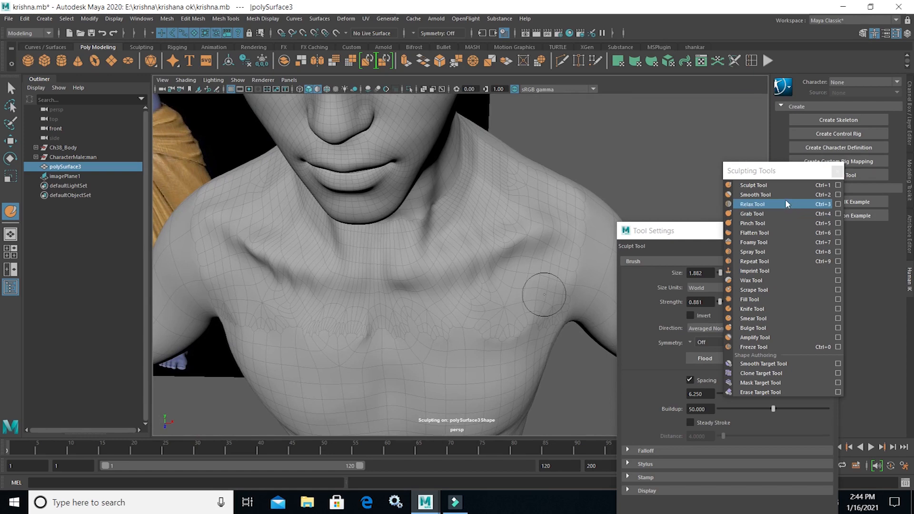
Smooth the rough collarbone ridges and the top of the breastbone with the Smooth Tool at size 1.882
{"action": "left_click", "coordinate": [779, 195]}
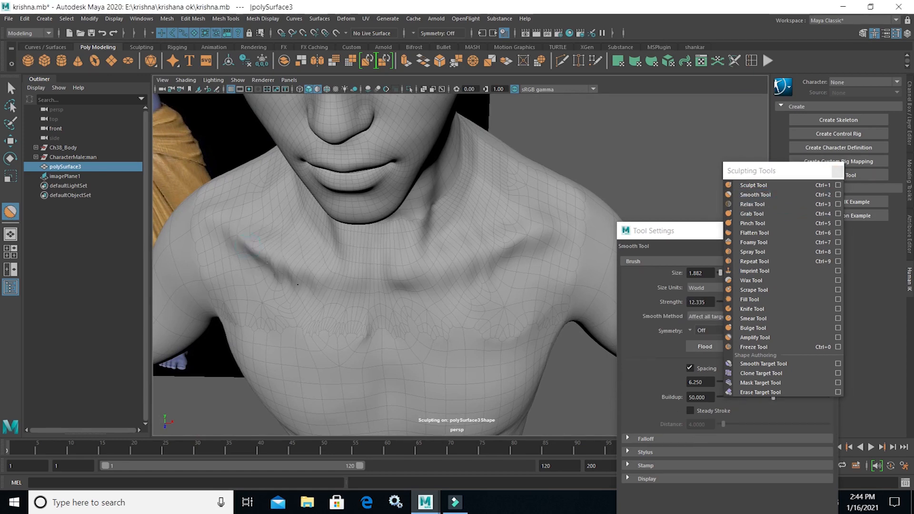
{"action": "mouse_move", "coordinate": [314, 299]}
{"action": "left_mouse_down", "text": "alt"}
{"action": "mouse_move", "coordinate": [404, 237]}
{"action": "mouse_move", "coordinate": [556, 230]}
{"action": "mouse_move", "coordinate": [547, 226]}
{"action": "left_mouse_up", "text": "alt"}
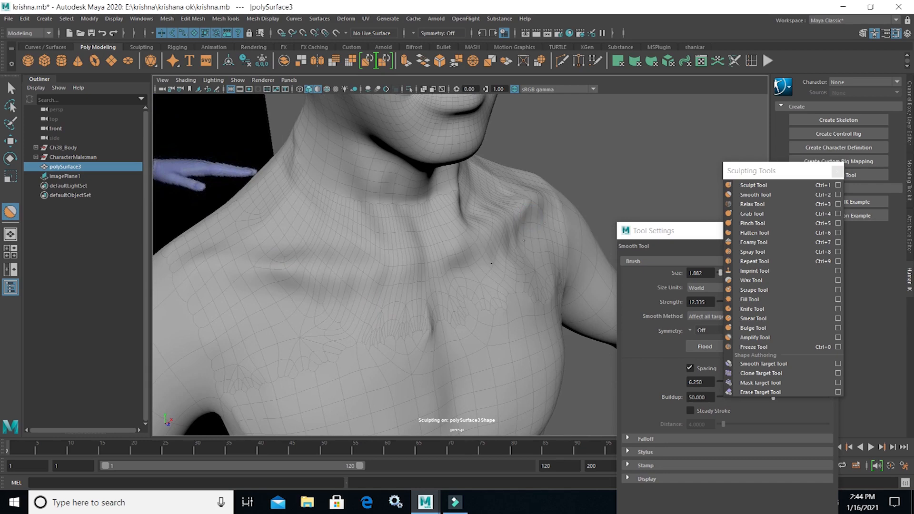
{"action": "mouse_move", "coordinate": [497, 203]}
{"action": "left_mouse_down"}
{"action": "mouse_move", "coordinate": [384, 217]}
{"action": "mouse_move", "coordinate": [419, 267]}
{"action": "mouse_move", "coordinate": [387, 330]}
{"action": "left_mouse_up"}
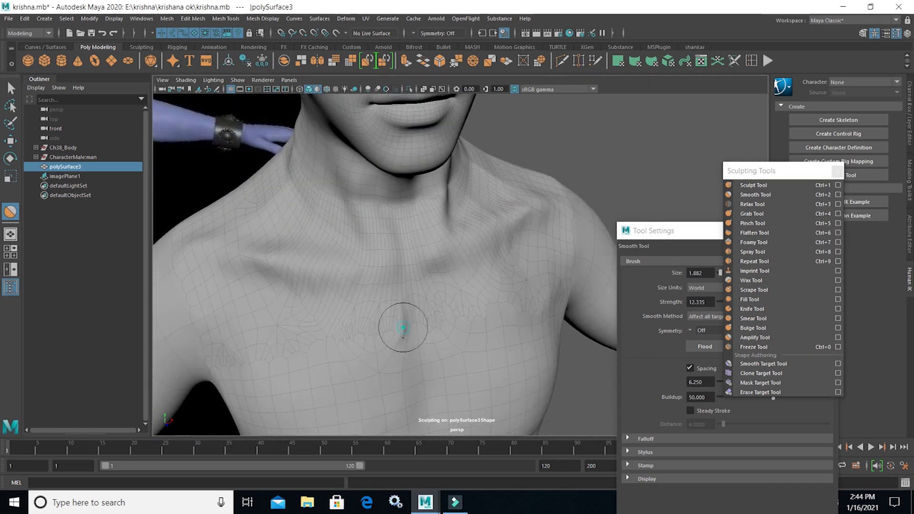
{"action": "mouse_move", "coordinate": [401, 347]}
{"action": "left_mouse_down", "text": "alt"}
{"action": "mouse_move", "coordinate": [316, 316]}
{"action": "mouse_move", "coordinate": [333, 292]}
{"action": "mouse_move", "coordinate": [470, 296]}
{"action": "left_mouse_up", "text": "alt"}
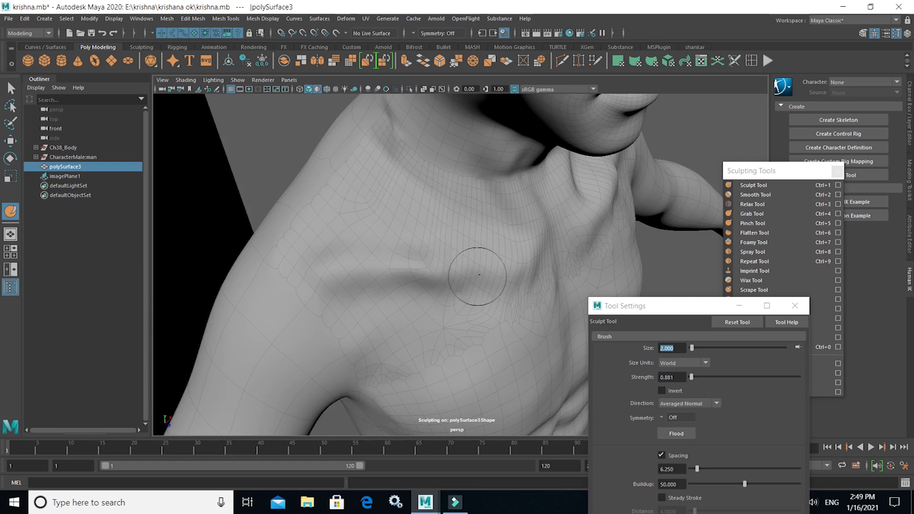
Refine the collarbone ridges toward the throat and shoulders with the Sculpt Tool at size 2.000
{"action": "left_click_drag", "start_coordinate": [425, 276], "coordinate": [425, 328], "text": "alt"}
{"action": "mouse_move", "coordinate": [492, 295]}
{"action": "left_mouse_down"}
{"action": "mouse_move", "coordinate": [562, 284]}
{"action": "mouse_move", "coordinate": [474, 243]}
{"action": "mouse_move", "coordinate": [373, 214]}
{"action": "mouse_move", "coordinate": [380, 223]}
{"action": "left_mouse_up"}
{"action": "scroll", "coordinate": [562, 298], "scroll_direction": "down", "scroll_amount": 5}
{"action": "scroll", "coordinate": [409, 265], "scroll_direction": "up", "scroll_amount": 3}
{"action": "mouse_move", "coordinate": [404, 286]}
{"action": "left_mouse_down", "text": "alt"}
{"action": "mouse_move", "coordinate": [445, 300]}
{"action": "mouse_move", "coordinate": [394, 294]}
{"action": "left_mouse_up", "text": "alt"}
Smooth the creases along the character's right collarbone with the Smooth Tool at size 2.000
{"action": "left_click", "coordinate": [756, 195]}
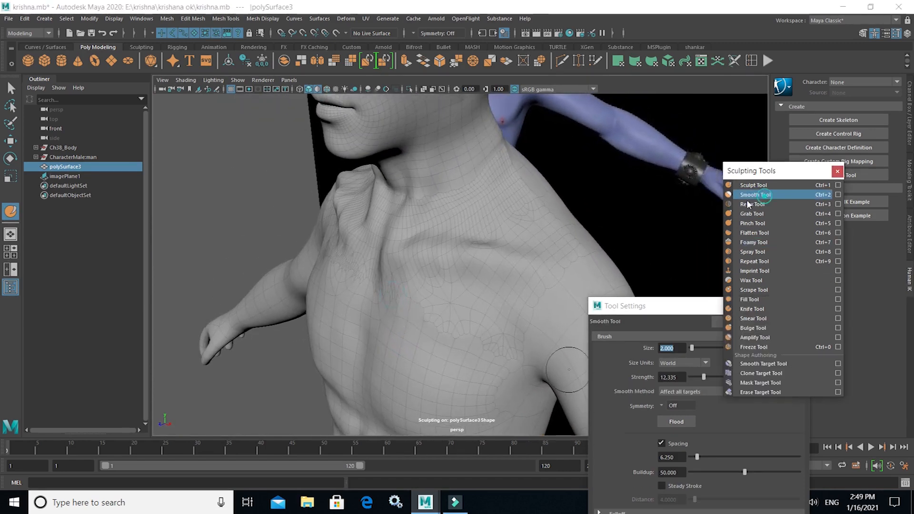
{"action": "mouse_move", "coordinate": [324, 251]}
{"action": "left_mouse_down", "text": "alt"}
{"action": "mouse_move", "coordinate": [440, 302]}
{"action": "mouse_move", "coordinate": [327, 262]}
{"action": "left_mouse_up", "text": "alt"}
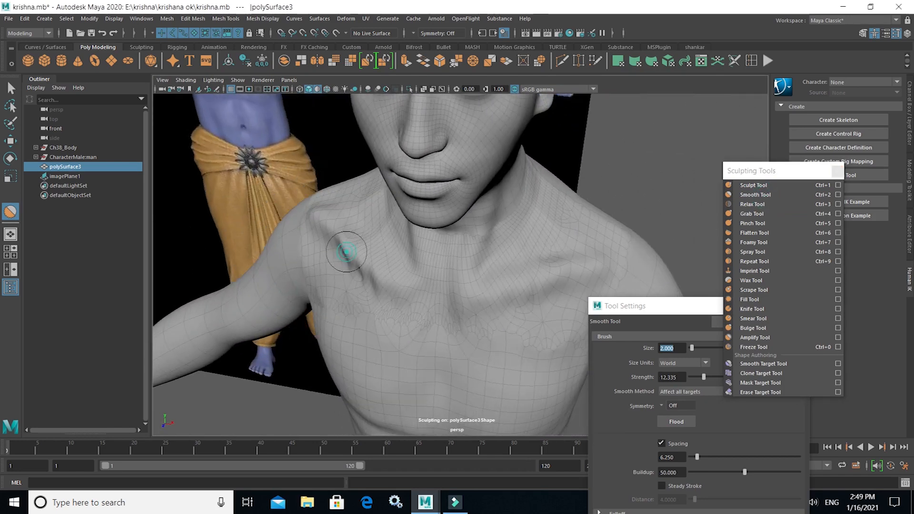
{"action": "mouse_move", "coordinate": [362, 287]}
{"action": "left_mouse_down", "text": "alt"}
{"action": "mouse_move", "coordinate": [388, 243]}
{"action": "mouse_move", "coordinate": [403, 269]}
{"action": "left_mouse_up", "text": "alt"}
Enlarge the Smooth brush to 6.051 and soften both collarbones, the neck base and the upper chest
{"action": "key", "text": "b"}
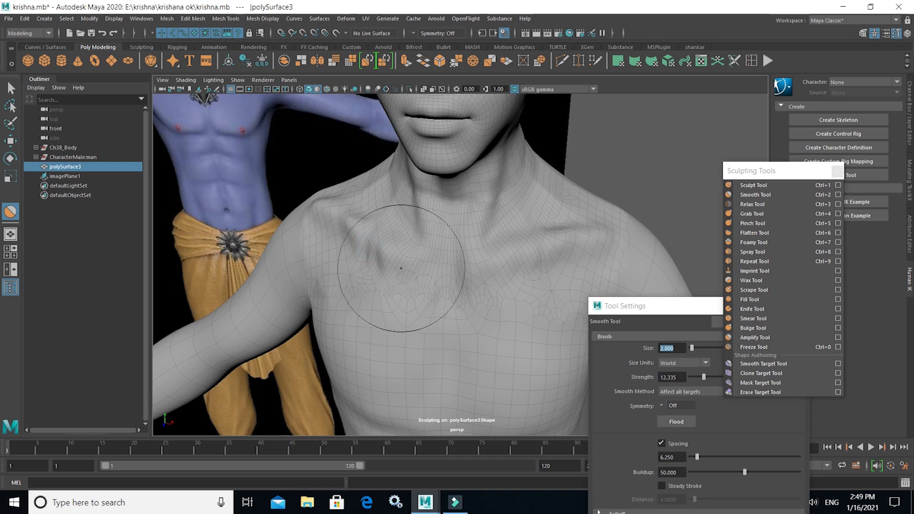
{"action": "left_click_drag", "start_coordinate": [355, 254], "coordinate": [527, 331], "text": "alt"}
{"action": "mouse_move", "coordinate": [443, 289]}
{"action": "left_mouse_down", "text": "alt"}
{"action": "mouse_move", "coordinate": [531, 247]}
{"action": "mouse_move", "coordinate": [482, 213]}
{"action": "mouse_move", "coordinate": [462, 213]}
{"action": "left_mouse_up", "text": "alt"}
{"action": "left_click_drag", "start_coordinate": [461, 213], "coordinate": [470, 216]}
{"action": "left_click_drag", "start_coordinate": [470, 216], "coordinate": [464, 216]}
{"action": "left_click_drag", "start_coordinate": [498, 259], "coordinate": [243, 213], "text": "alt"}
{"action": "left_click_drag", "start_coordinate": [396, 193], "coordinate": [394, 191]}
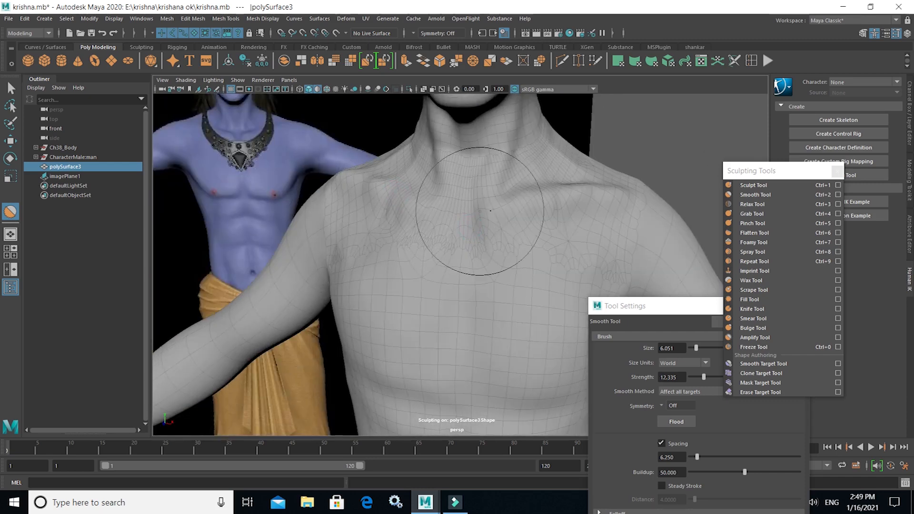
{"action": "left_click_drag", "start_coordinate": [493, 209], "coordinate": [491, 209]}
{"action": "mouse_move", "coordinate": [537, 266]}
{"action": "left_mouse_down", "text": "alt"}
{"action": "mouse_move", "coordinate": [374, 302]}
{"action": "mouse_move", "coordinate": [285, 305]}
{"action": "left_mouse_up", "text": "alt"}
{"action": "left_click_drag", "start_coordinate": [434, 206], "coordinate": [419, 213]}
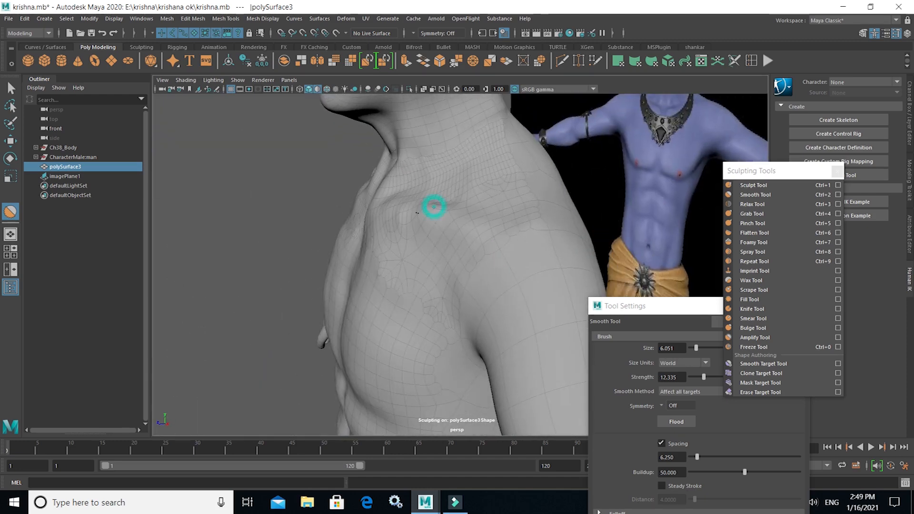
Even out the mesh around the collarbones and shoulders with the Relax Tool at size 6.051 and strength 100
{"action": "left_click", "coordinate": [757, 204]}
{"action": "left_click", "coordinate": [437, 217]}
{"action": "mouse_move", "coordinate": [429, 215]}
{"action": "left_mouse_down", "text": "alt"}
{"action": "mouse_move", "coordinate": [387, 275]}
{"action": "mouse_move", "coordinate": [470, 307]}
{"action": "mouse_move", "coordinate": [429, 316]}
{"action": "left_mouse_up", "text": "alt"}
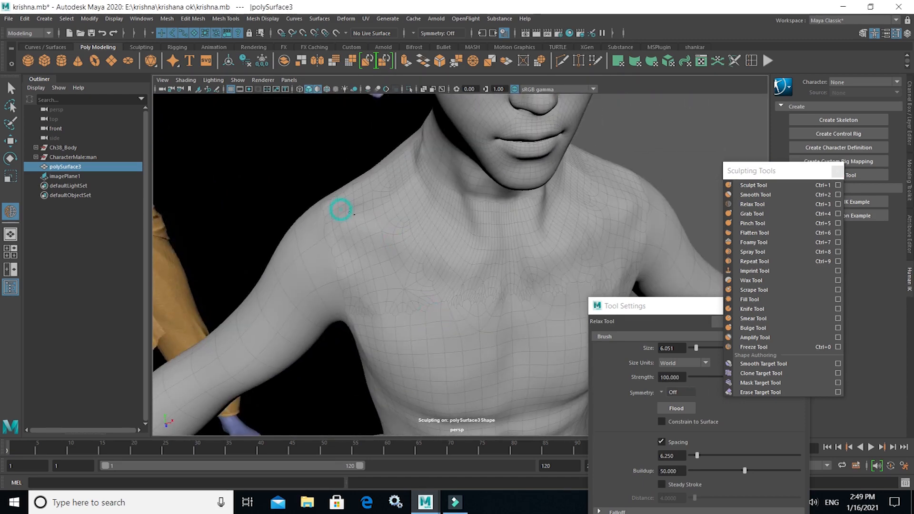
{"action": "left_click_drag", "start_coordinate": [350, 213], "coordinate": [252, 192], "text": "alt"}
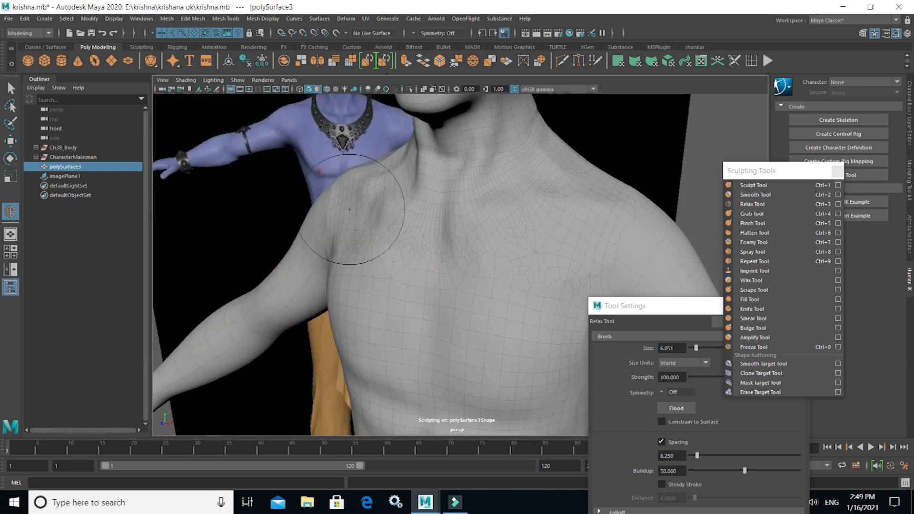
Examine the whole upper body from different angles and distances and compare its proportions with the Krishna reference image
{"action": "left_click_drag", "start_coordinate": [429, 337], "coordinate": [699, 353], "text": "alt"}
{"action": "left_click_drag", "start_coordinate": [381, 301], "coordinate": [571, 288], "text": "alt"}
{"action": "right_click_drag", "start_coordinate": [585, 286], "coordinate": [471, 311], "text": "alt"}
{"action": "middle_click_drag", "start_coordinate": [470, 315], "coordinate": [470, 313], "text": "alt"}
{"action": "left_click_drag", "start_coordinate": [470, 313], "coordinate": [441, 295], "text": "alt"}
{"action": "right_click_drag", "start_coordinate": [390, 271], "coordinate": [440, 285], "text": "alt"}
{"action": "left_click_drag", "start_coordinate": [441, 286], "coordinate": [286, 252], "text": "alt"}
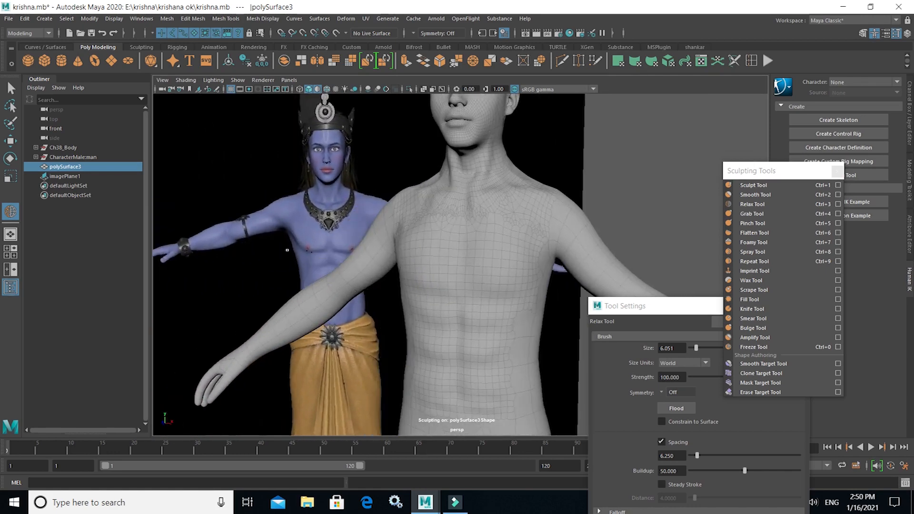
{"action": "right_click_drag", "start_coordinate": [352, 260], "coordinate": [428, 267], "text": "alt"}
{"action": "right_click_drag", "start_coordinate": [572, 281], "coordinate": [474, 272], "text": "alt"}
{"action": "left_click_drag", "start_coordinate": [469, 342], "coordinate": [449, 328], "text": "alt"}
{"action": "right_click_drag", "start_coordinate": [449, 328], "coordinate": [532, 363], "text": "alt"}
{"action": "middle_click_drag", "start_coordinate": [489, 298], "coordinate": [496, 315], "text": "alt"}
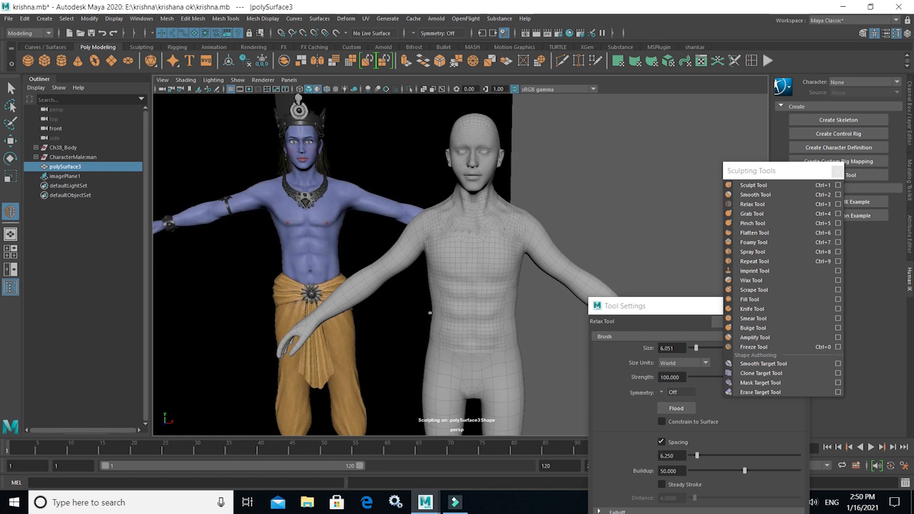
Leave sculpting by switching to the Move Tool and deselect the body mesh
{"action": "scroll", "coordinate": [453, 203], "scroll_direction": "up", "scroll_amount": 5}
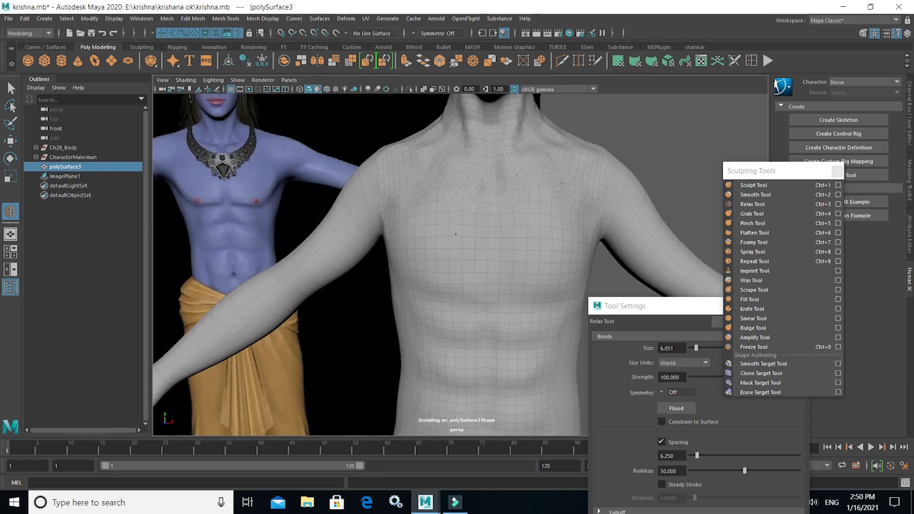
{"action": "mouse_move", "coordinate": [399, 219]}
{"action": "left_mouse_down", "text": "alt"}
{"action": "mouse_move", "coordinate": [497, 284]}
{"action": "mouse_move", "coordinate": [506, 432]}
{"action": "mouse_move", "coordinate": [678, 365]}
{"action": "mouse_move", "coordinate": [563, 272]}
{"action": "mouse_move", "coordinate": [485, 316]}
{"action": "mouse_move", "coordinate": [471, 305]}
{"action": "left_mouse_up", "text": "alt"}
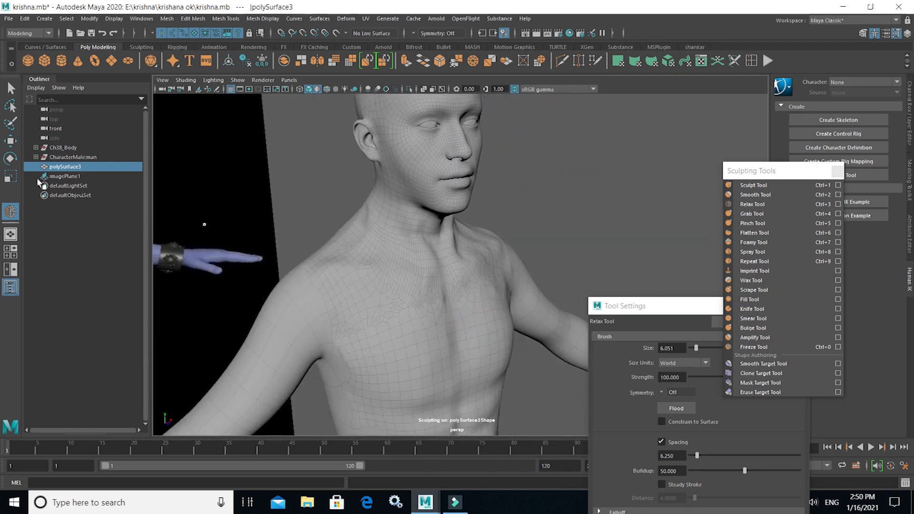
{"action": "left_click", "coordinate": [10, 142]}
{"action": "left_click", "coordinate": [558, 209]}
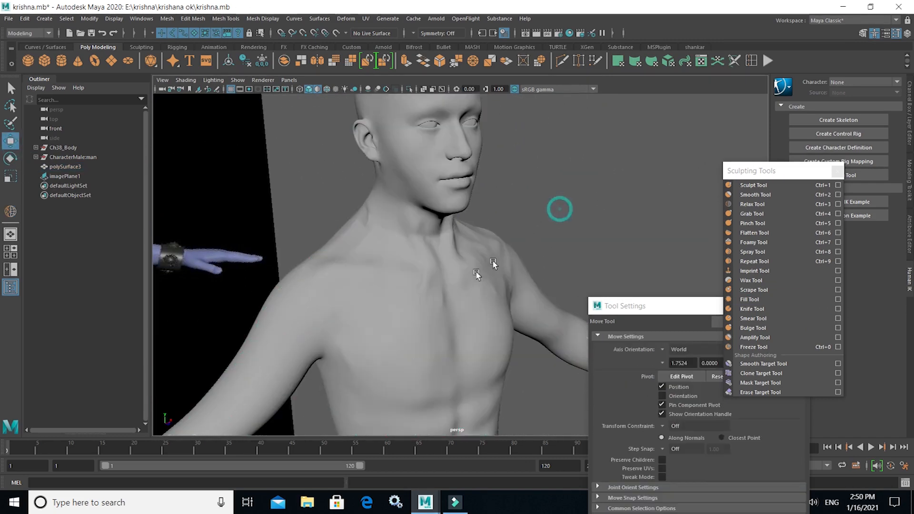